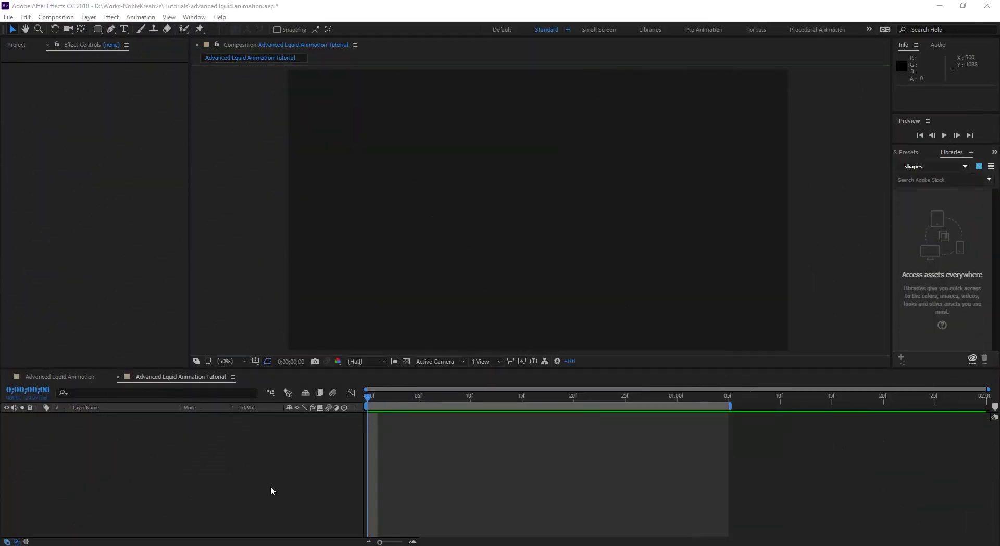
- Create a null object in the tutorial composition and rename it "Path Controler"
right_click(232, 461)
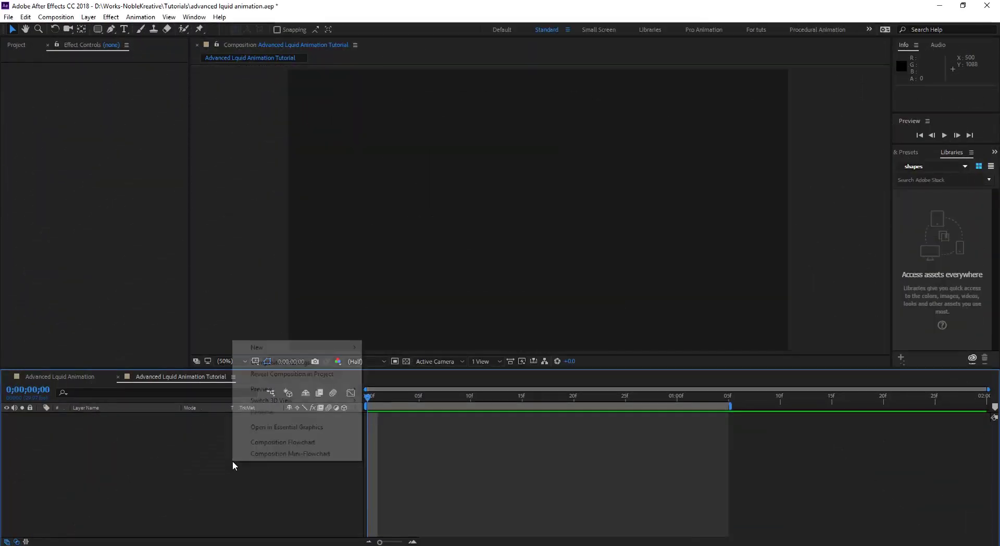
mouse_move(312, 354)
click(438, 408)
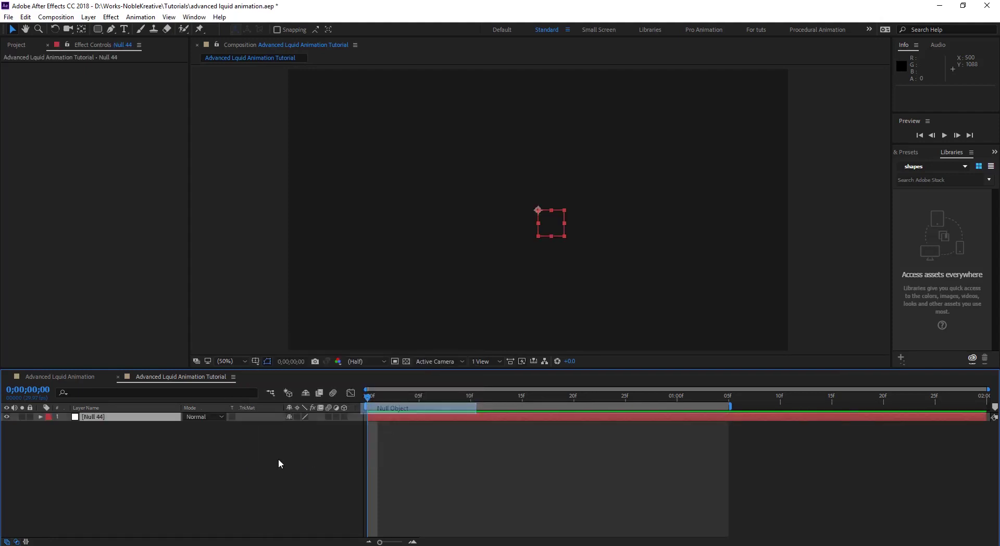
key(Return)
text(P)
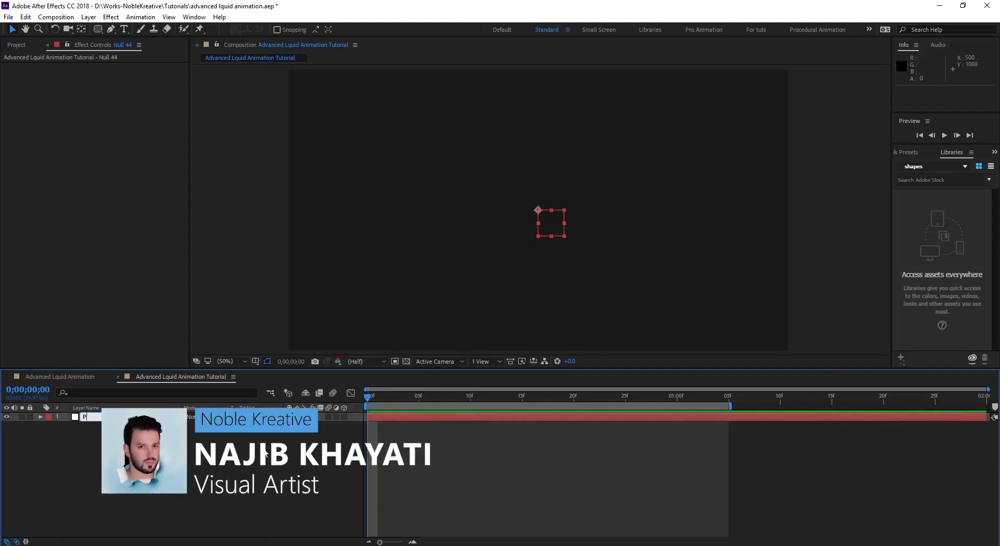
text(ath Controler)
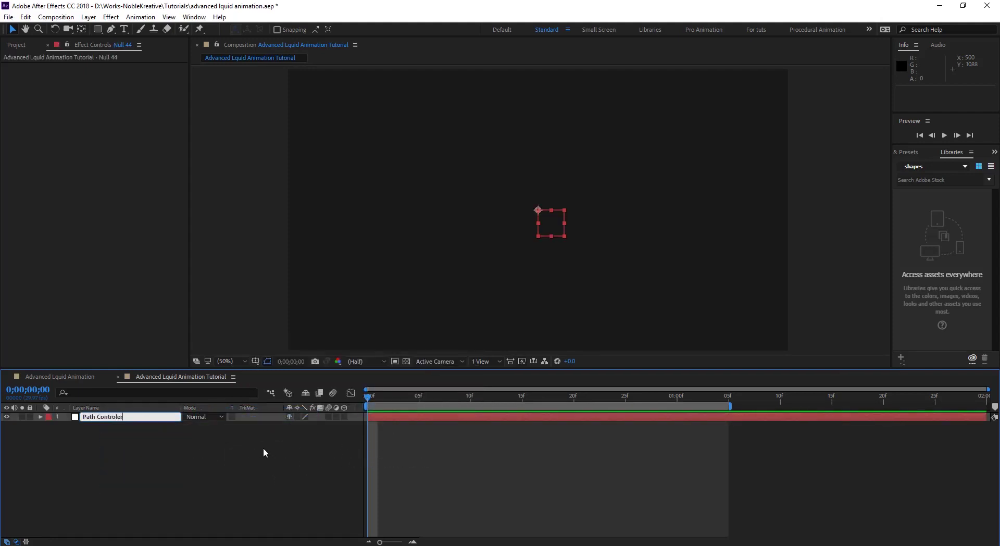
key(Return)
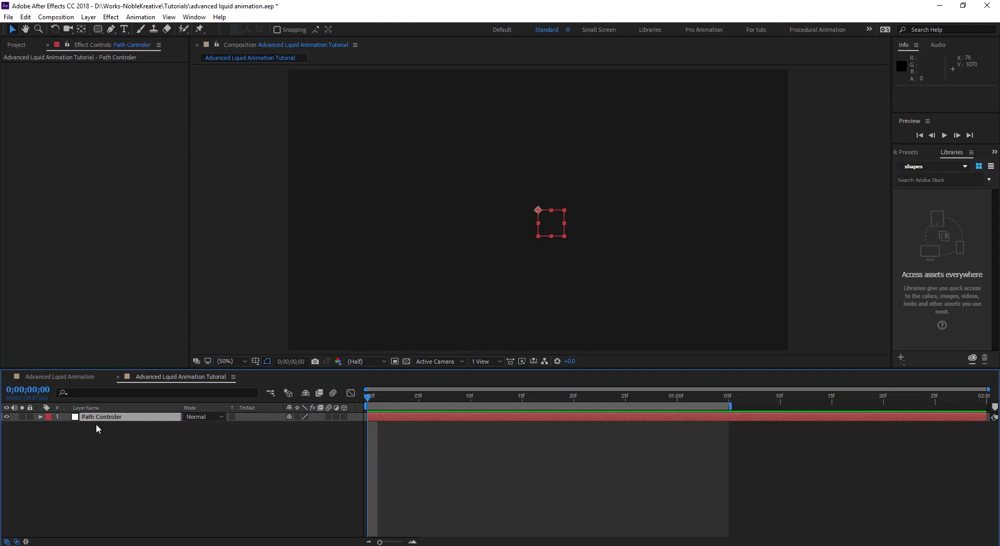
- Keyframe the null's Position at frame 0 and place it just below the frame, at about 916, 1092
key(p)
click(67, 426)
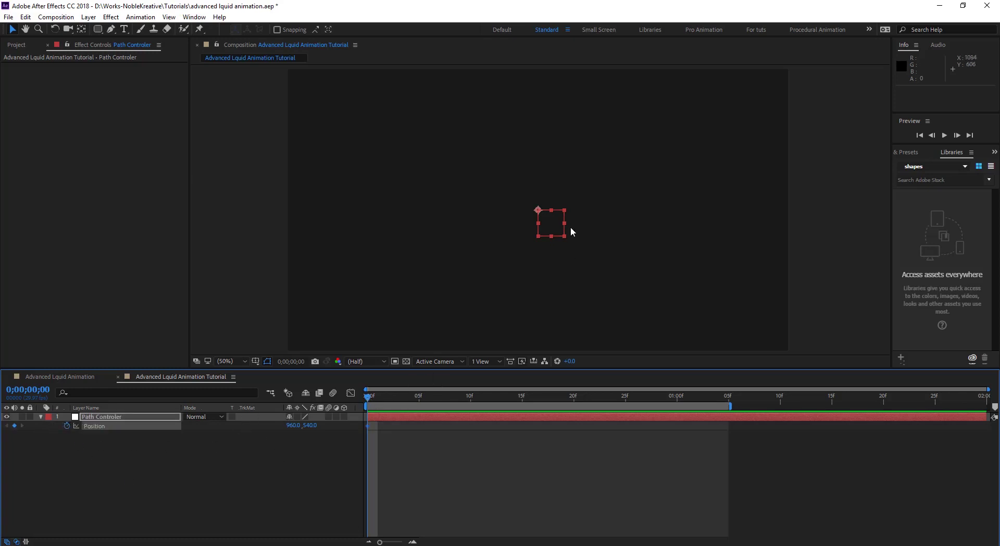
drag(553, 229, 540, 372)
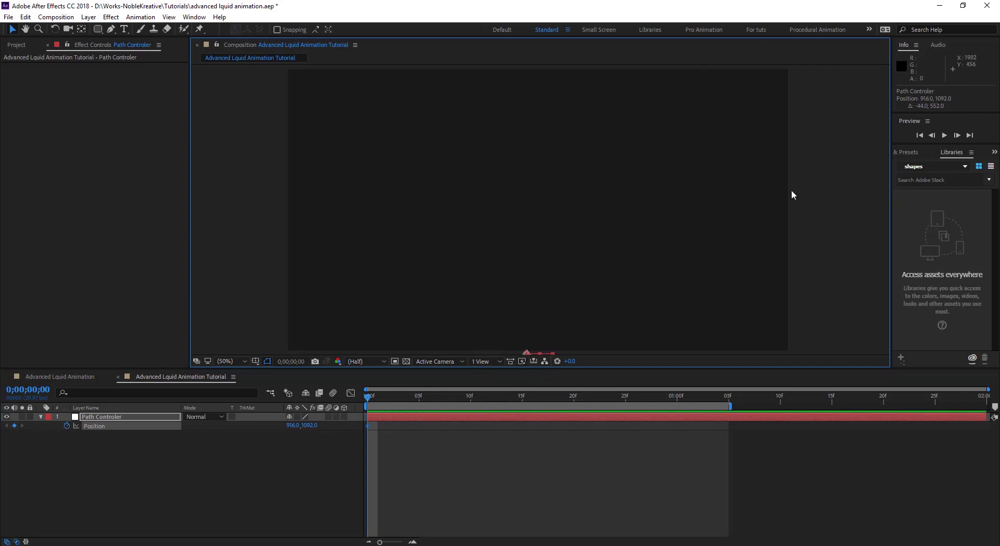
- At frame 18, move the null toward the frame's upper right, to about 1606, 138, creating a second Position keyframe
drag(369, 397, 553, 396)
scroll(523, 276, down, 1)
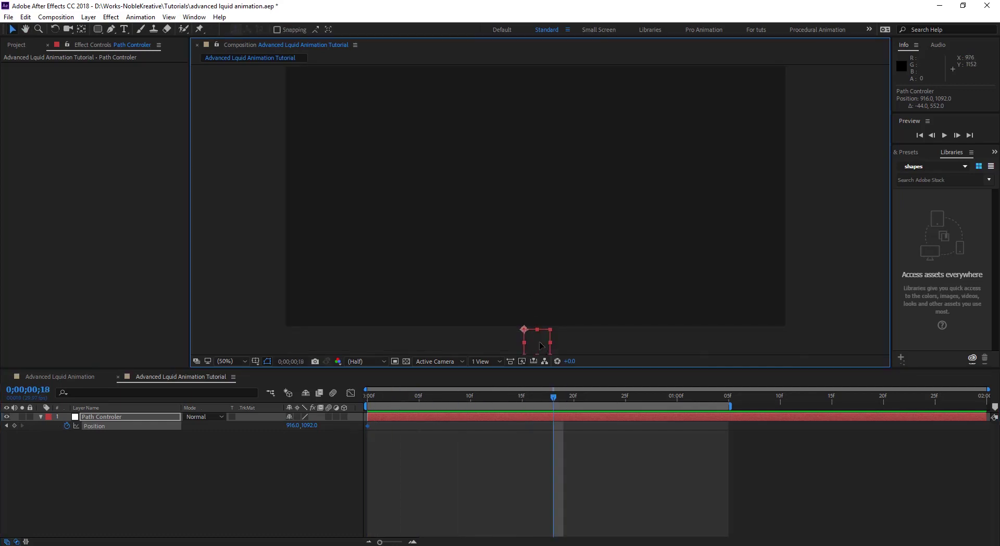
drag(540, 345, 473, 75)
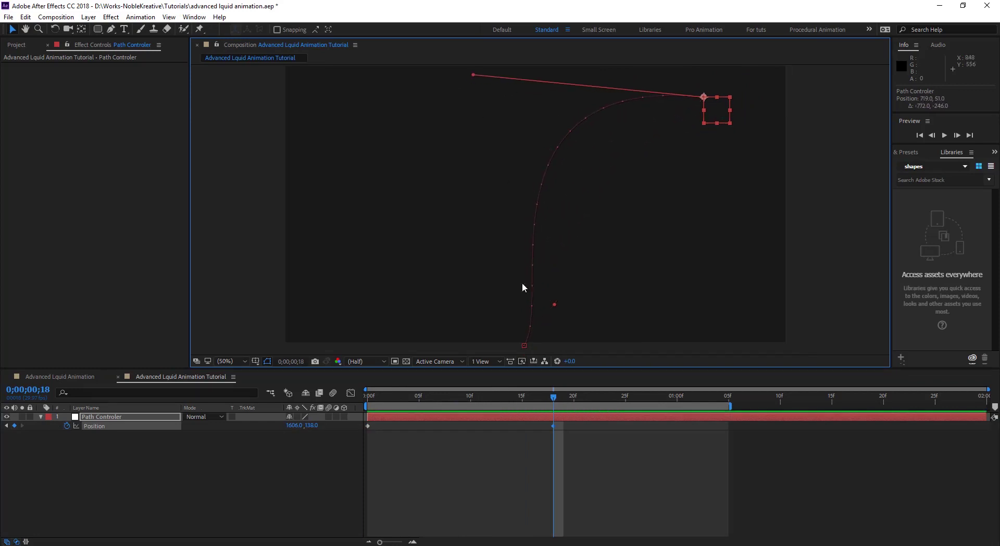
- Adjust the motion path's curve at its starting point, apply Easy Ease to both Position keyframes, and preview the motion
drag(554, 305, 525, 294)
drag(598, 447, 307, 416)
key(F9)
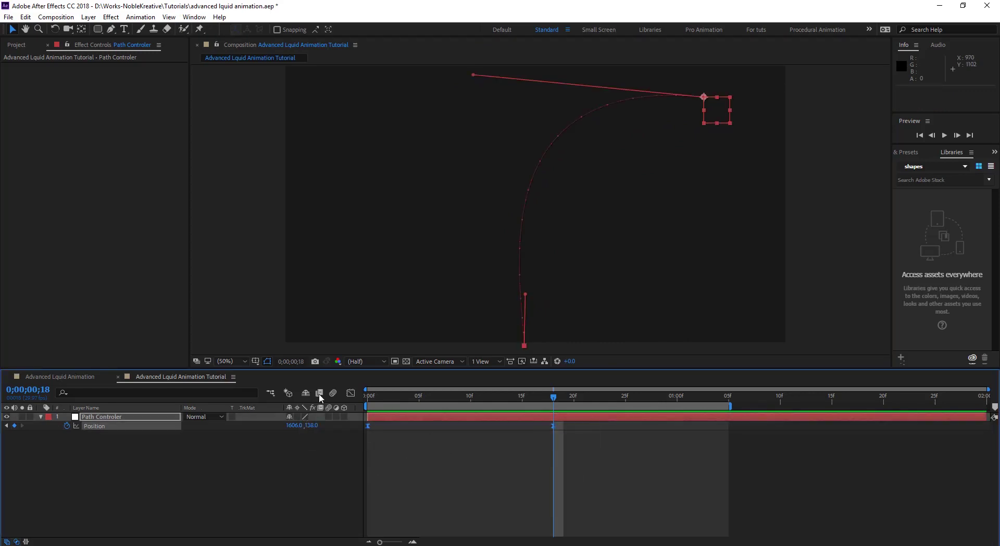
key(space)
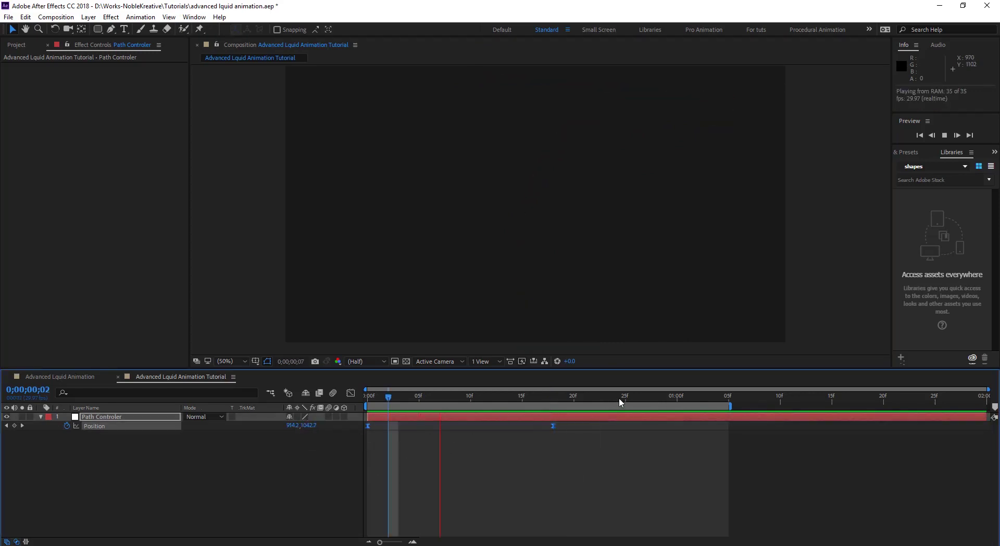
drag(386, 399, 339, 393)
key(space)
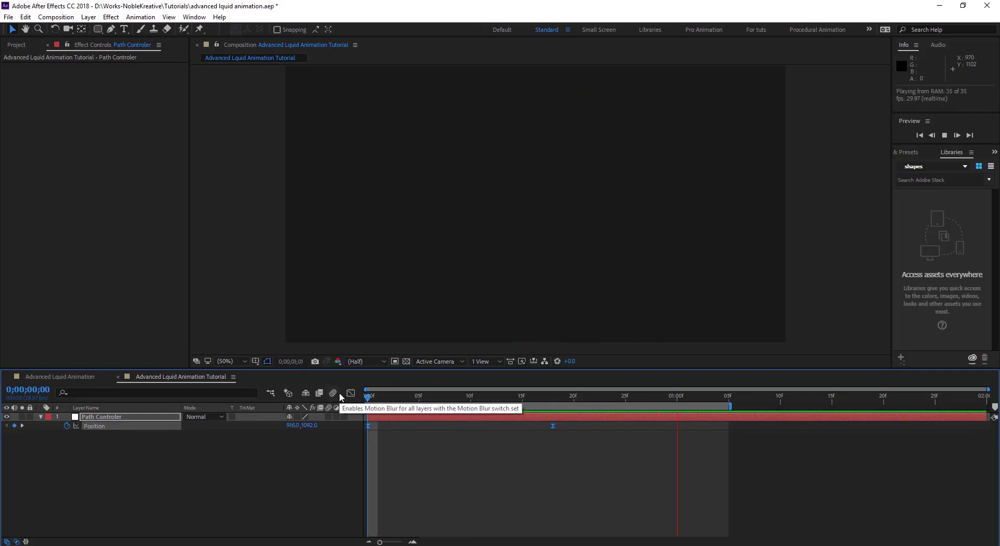
drag(429, 395, 599, 395)
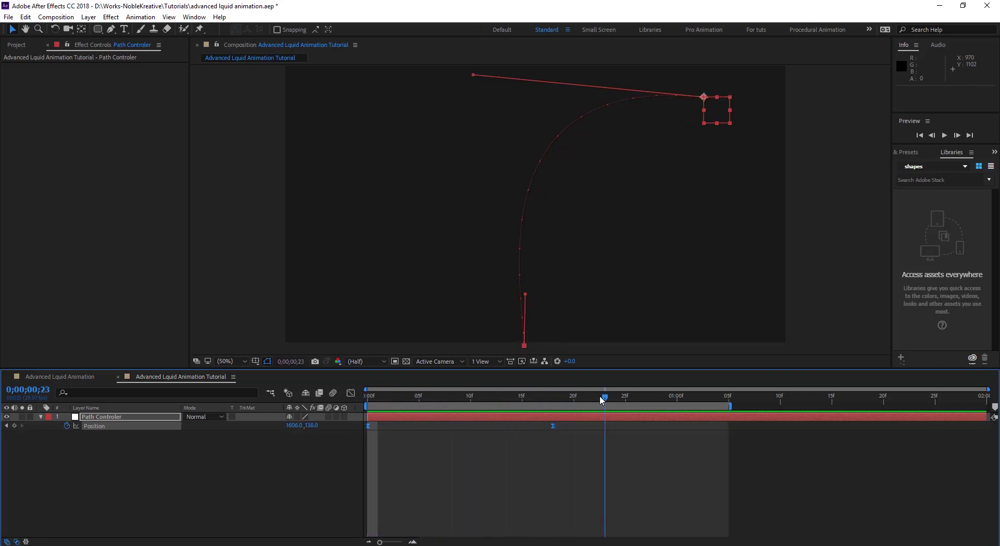
- Return to the first frame and create a white 1920 × 1080 solid named "Particles"
click(431, 468)
drag(388, 392, 360, 396)
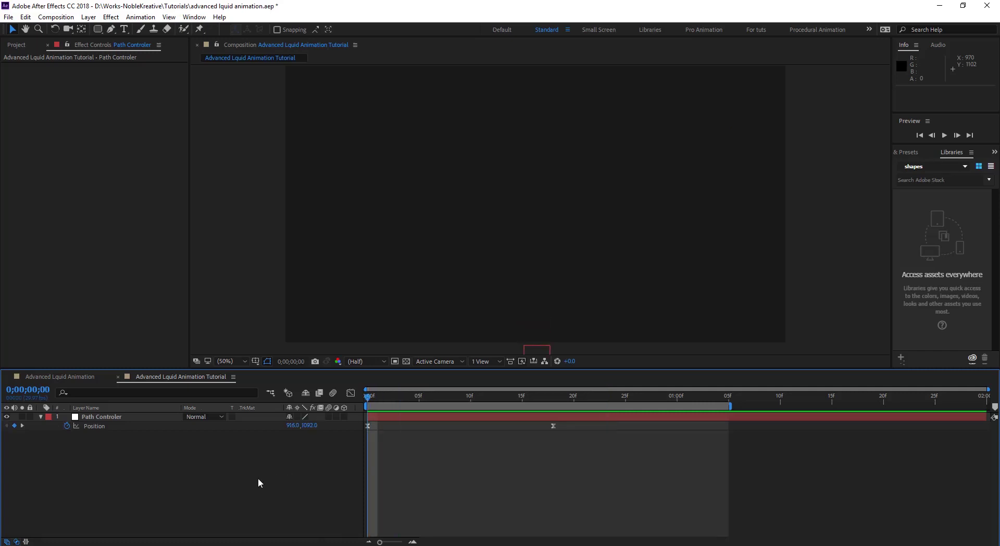
key(ctrl+y)
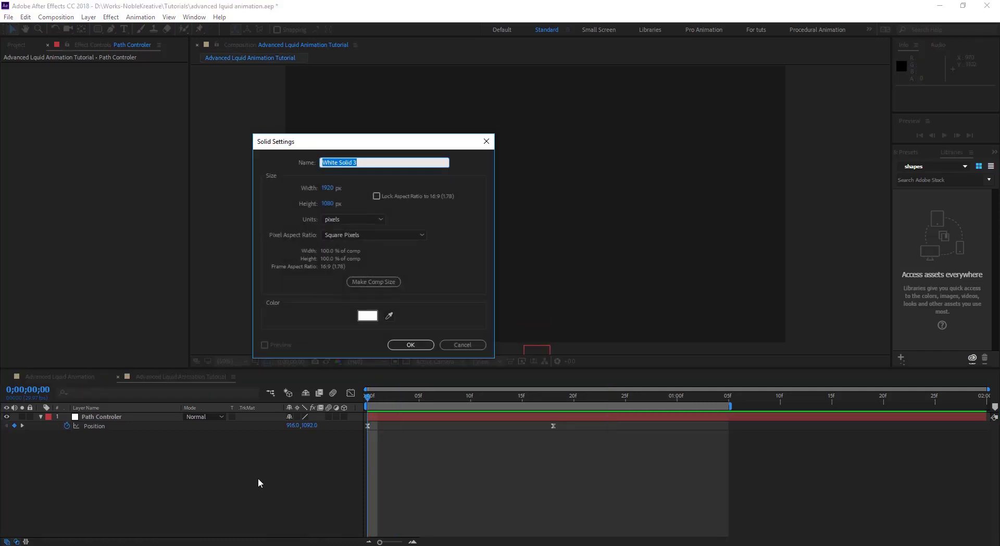
text(Particles)
key(Return)
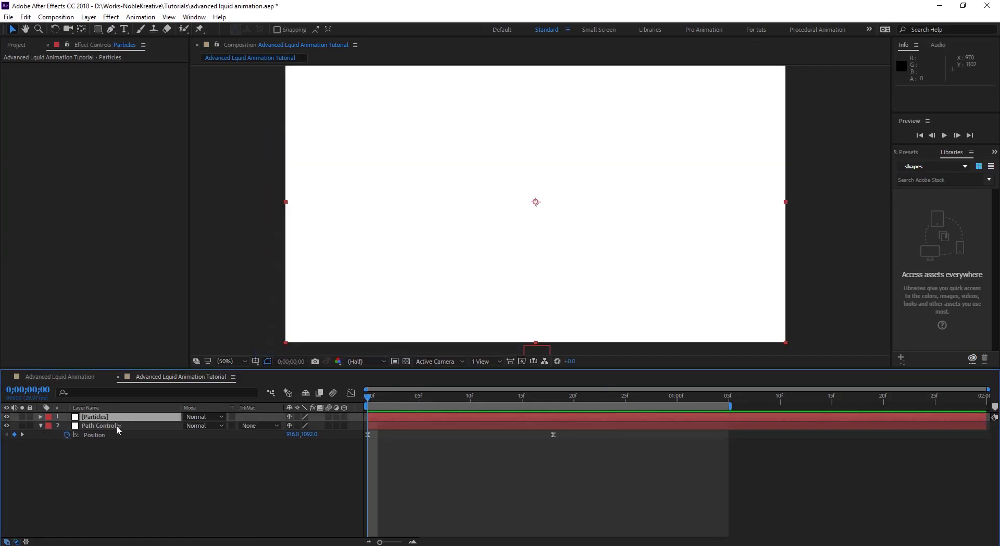
- Apply the CC Particle World effect to the Particles solid and scrub through the result
key(ctrl+space)
text(cc par)
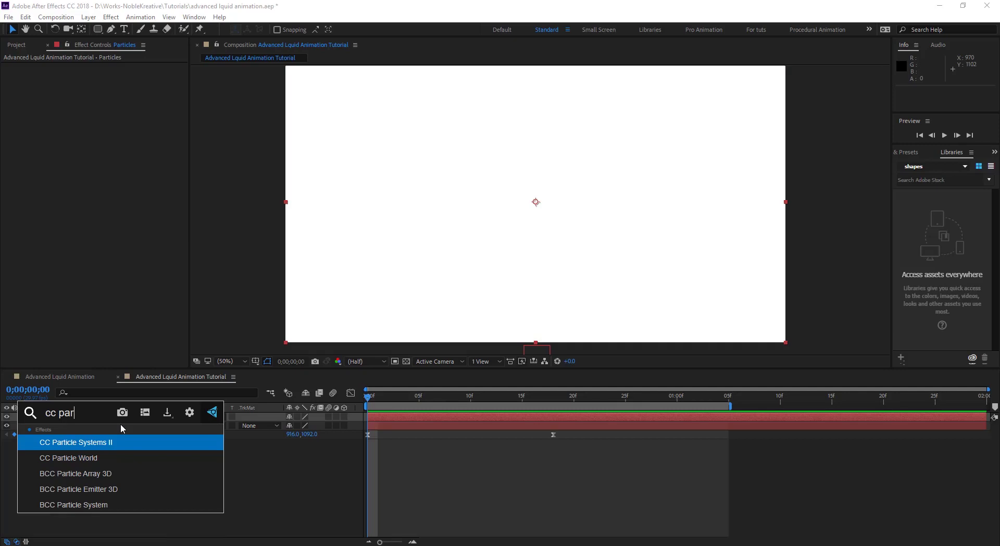
key(Down)
key(Return)
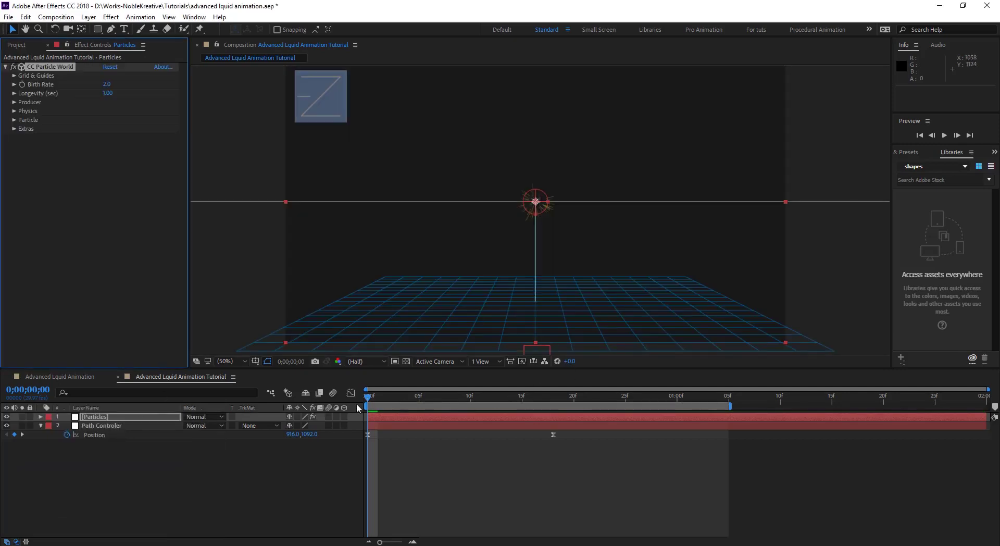
drag(407, 395, 480, 401)
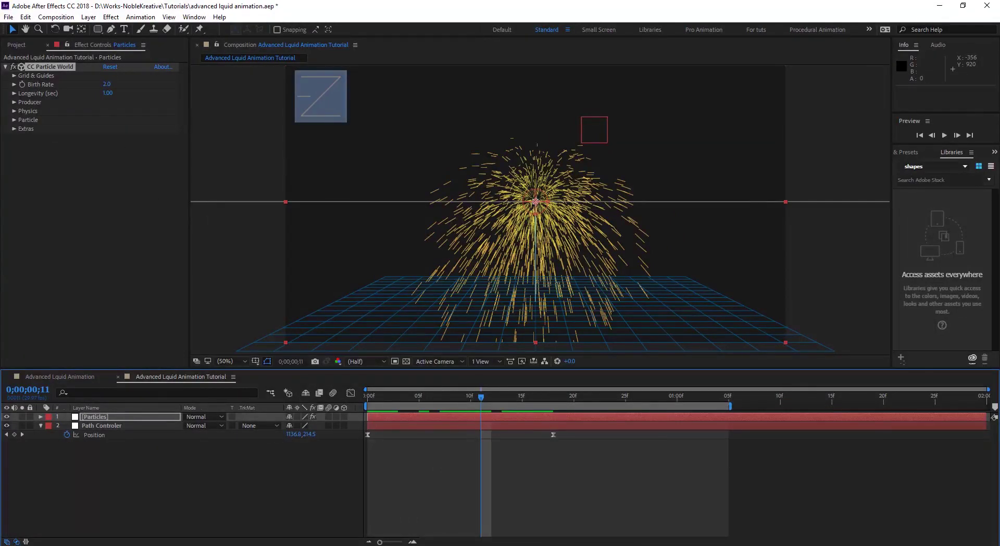
- Set CC Particle World's Particle Type to Lens Convex and check the particles at several frames
click(14, 120)
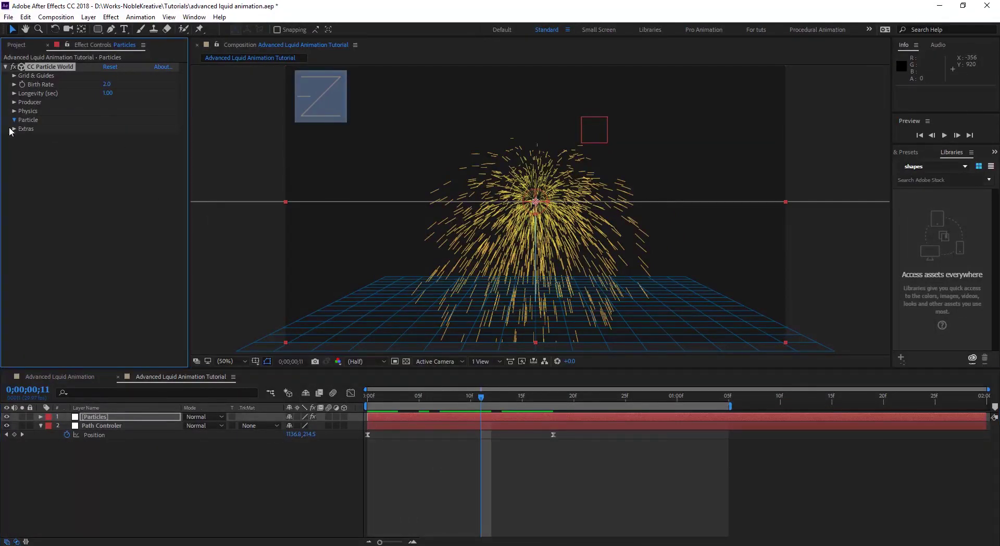
click(138, 128)
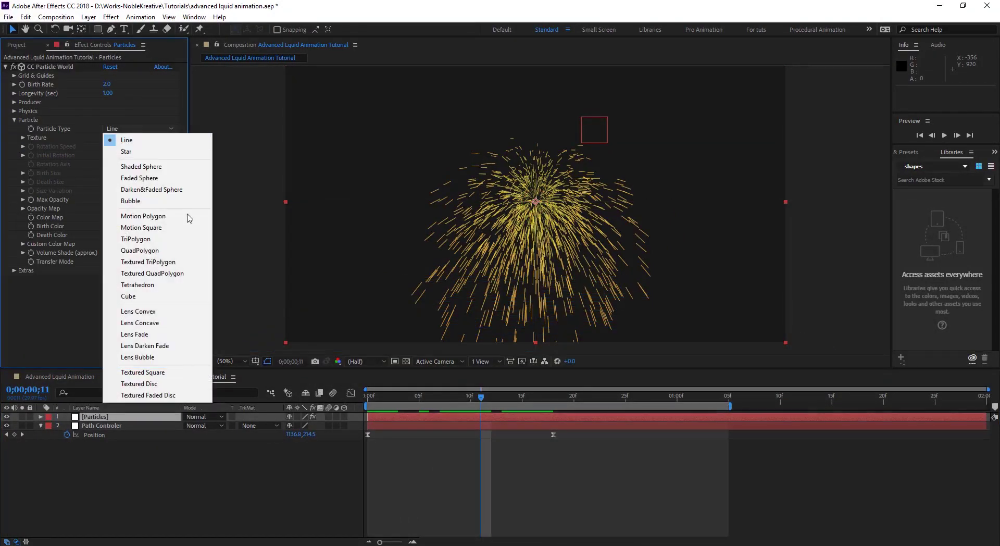
click(138, 311)
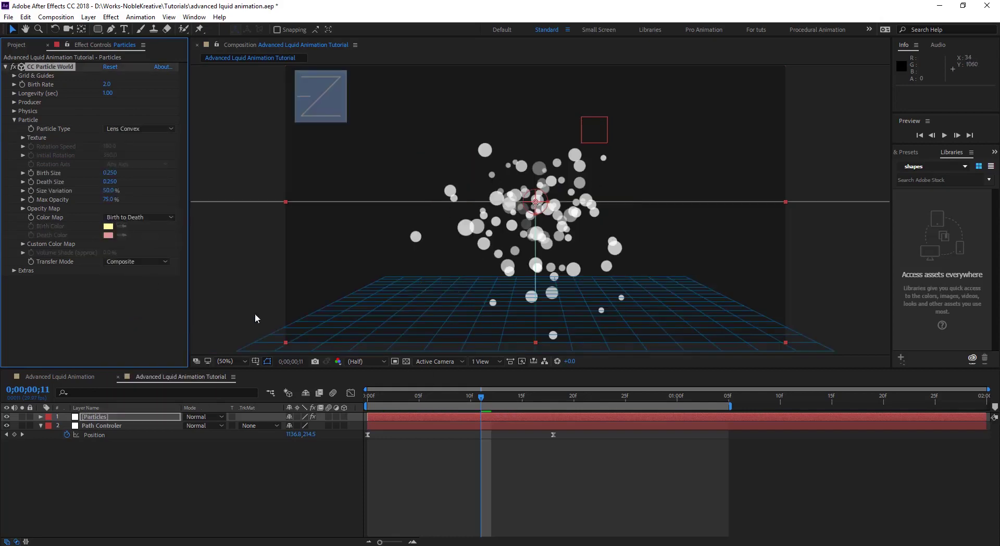
click(441, 401)
drag(427, 401, 527, 399)
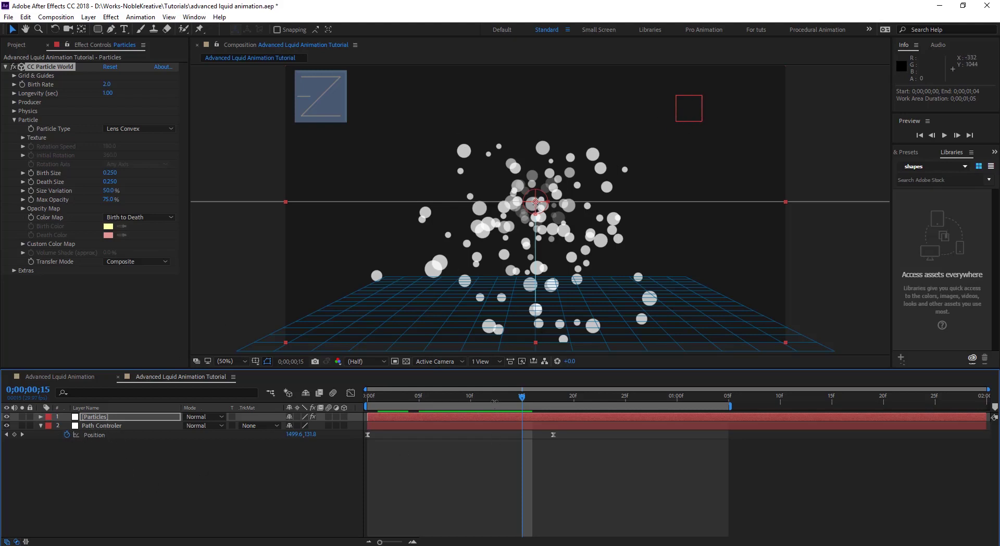
click(451, 396)
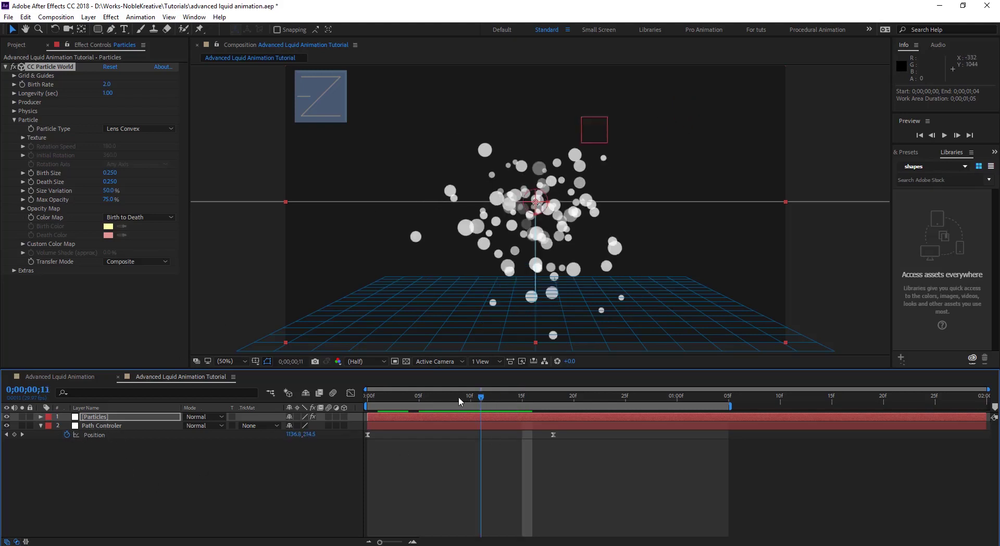
- Try out the Producer's Position X value in CC Particle World and undo the change
click(14, 103)
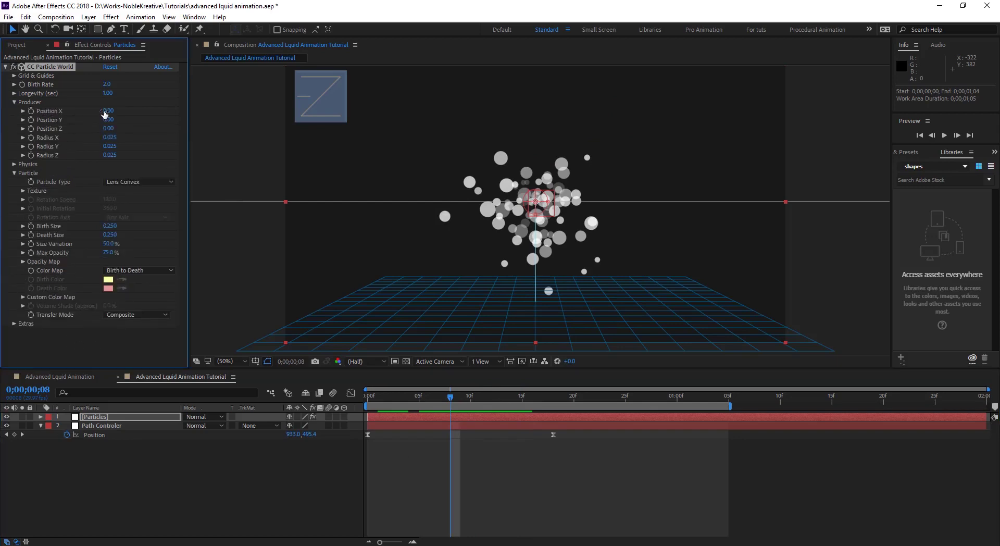
drag(107, 111, 129, 133)
key(ctrl+z)
key(ctrl+z)
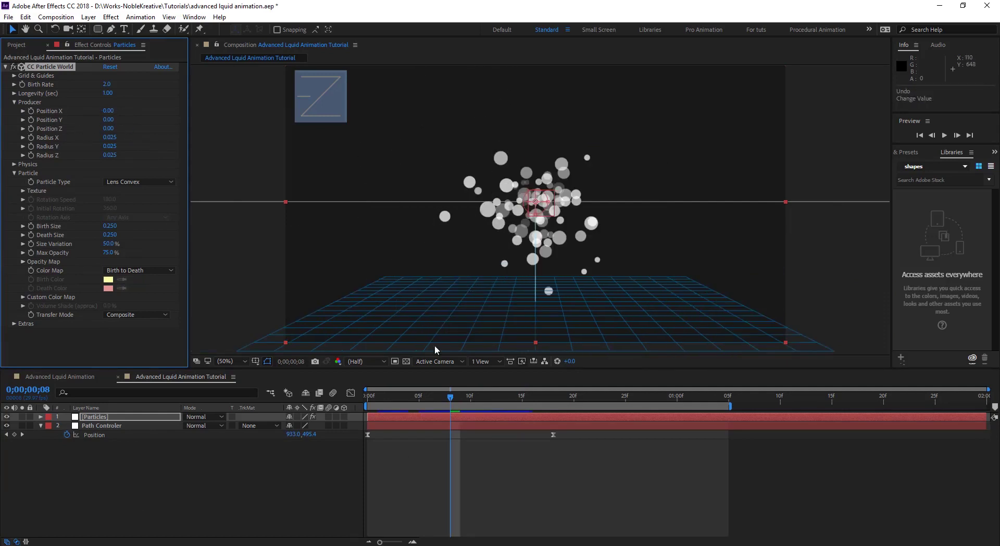
click(457, 398)
key(space)
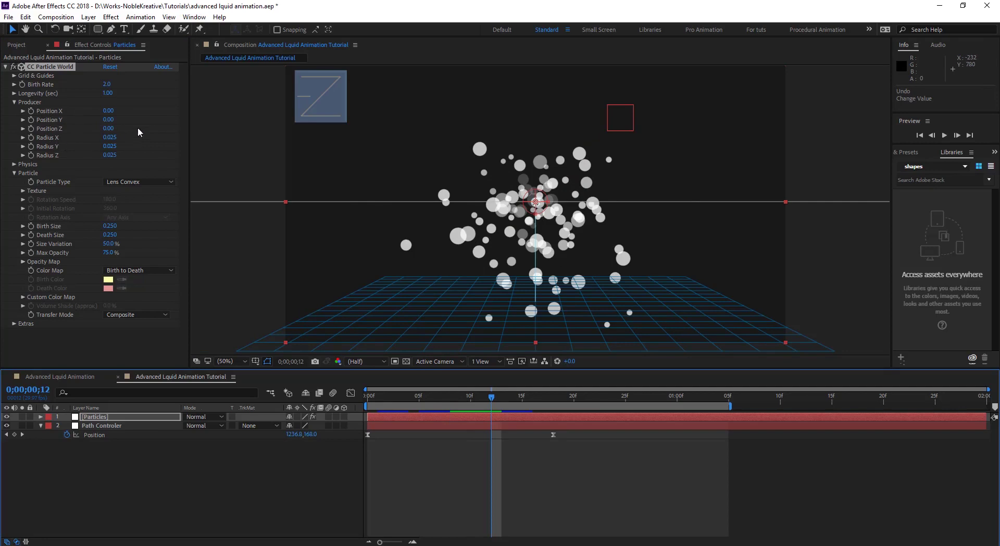
- Try offsetting the Producer's Position X to about -0.09 and adding an expression to it
mouse_move(109, 111)
mouse_down()
mouse_move(131, 110)
mouse_move(106, 110)
mouse_up()
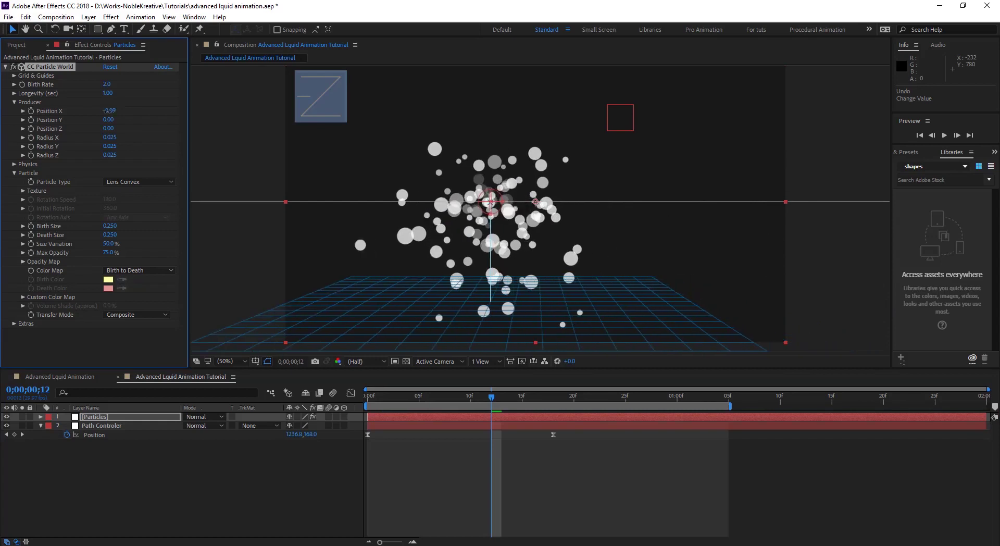
alt+click(32, 111)
drag(316, 487, 292, 478)
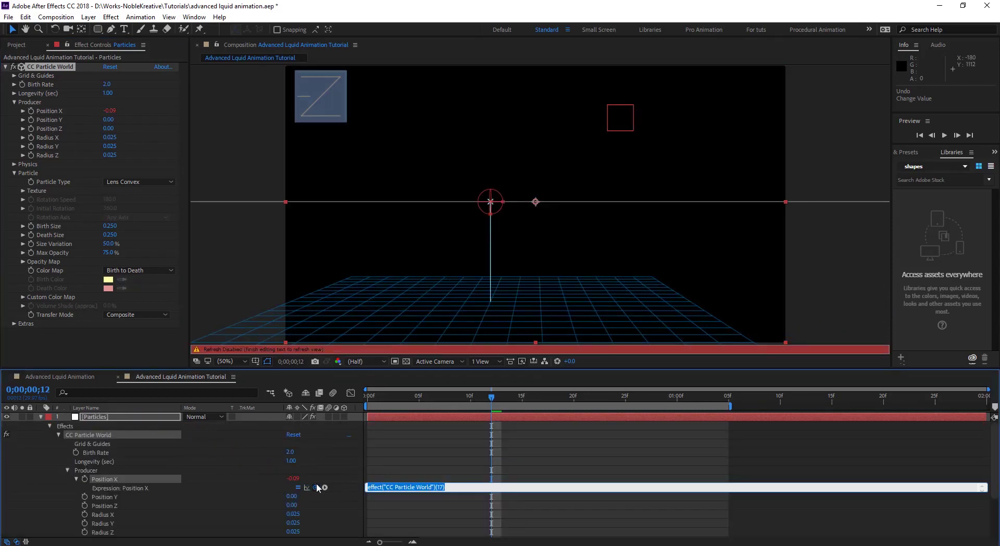
- Collapse the Particles layer's properties and reorder the layers so Path Controler is above Particles
click(40, 417)
drag(93, 426, 100, 417)
click(111, 435)
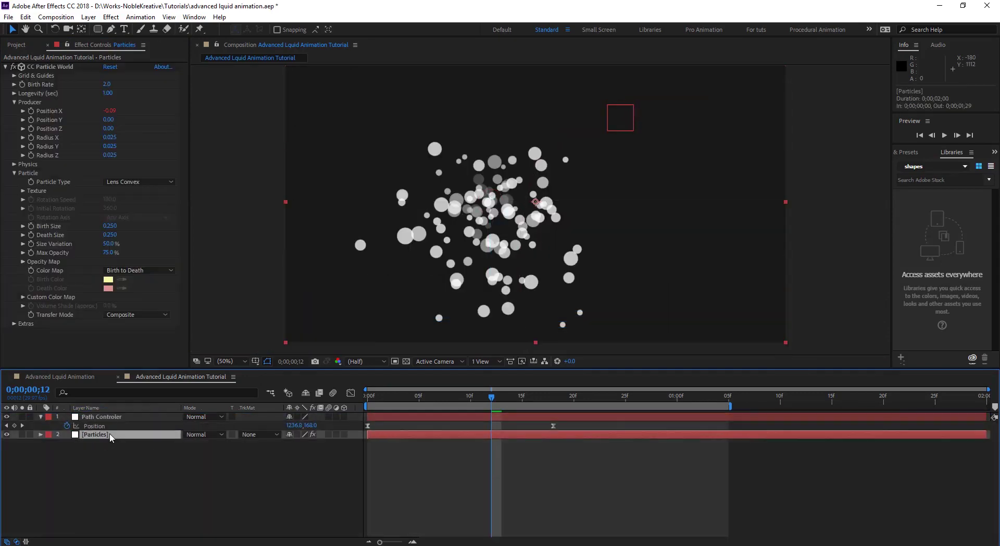
- Link the Producer's Position X on the Particles layer to Path Controler's X position with an expression, and check the result
key(e)
click(58, 443)
click(67, 480)
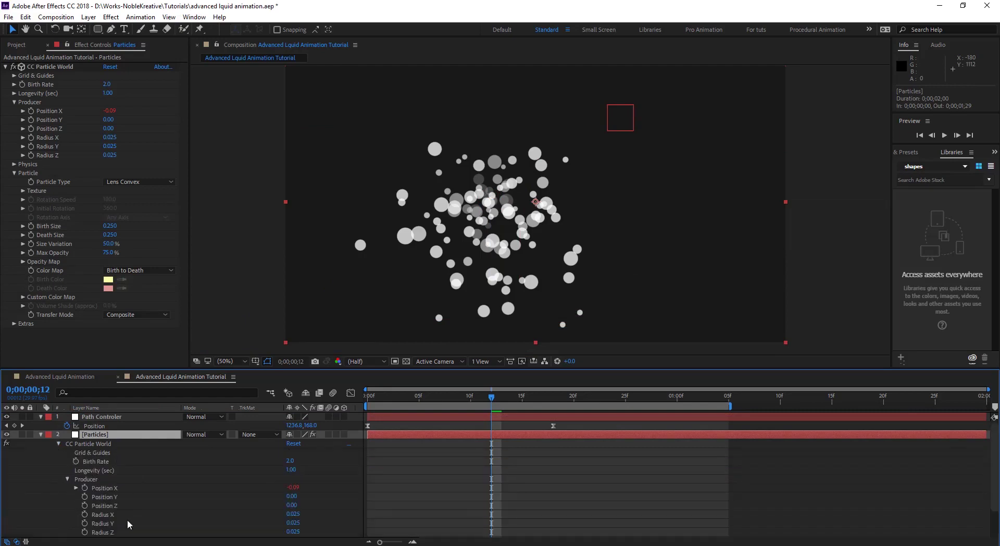
click(86, 490)
alt+click(85, 488)
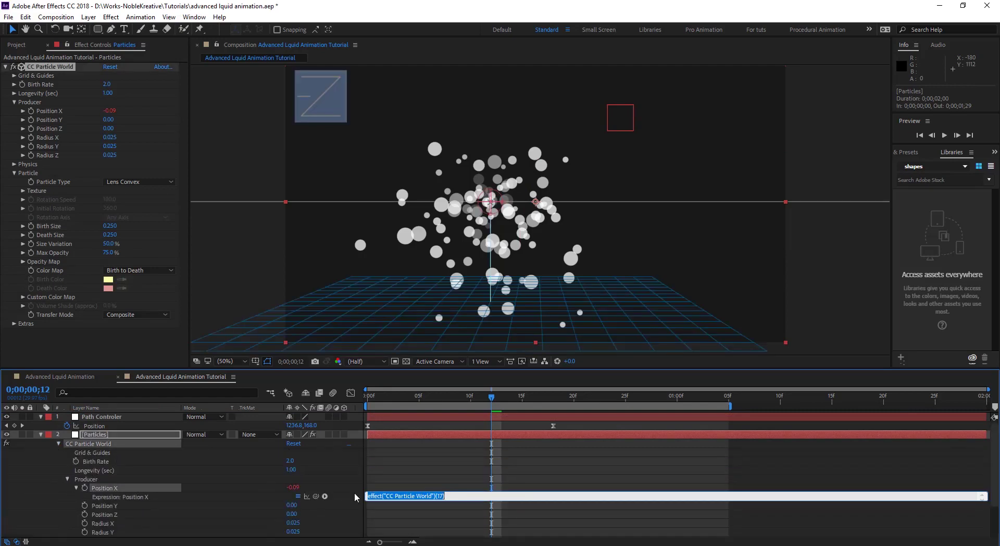
drag(316, 496, 94, 427)
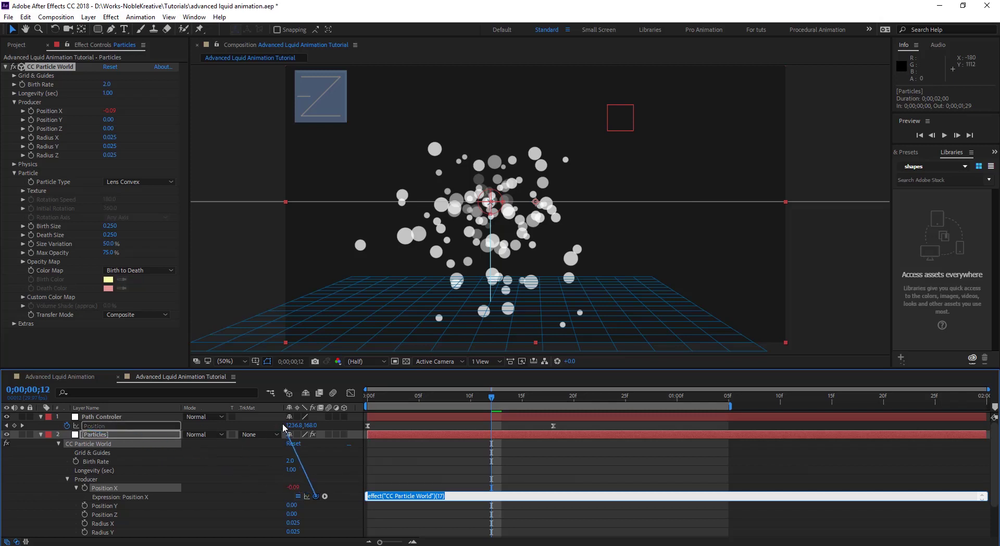
click(433, 468)
key(space)
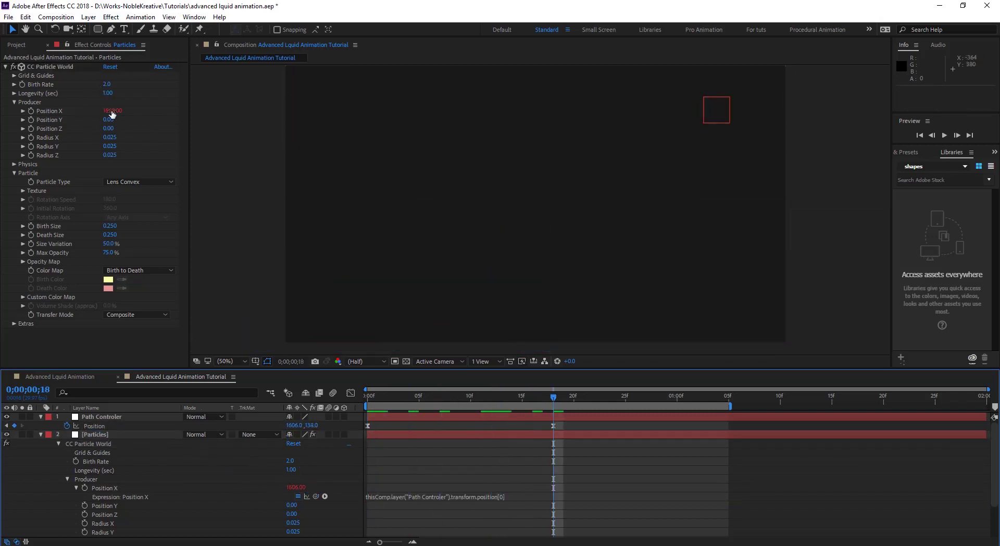
click(43, 99)
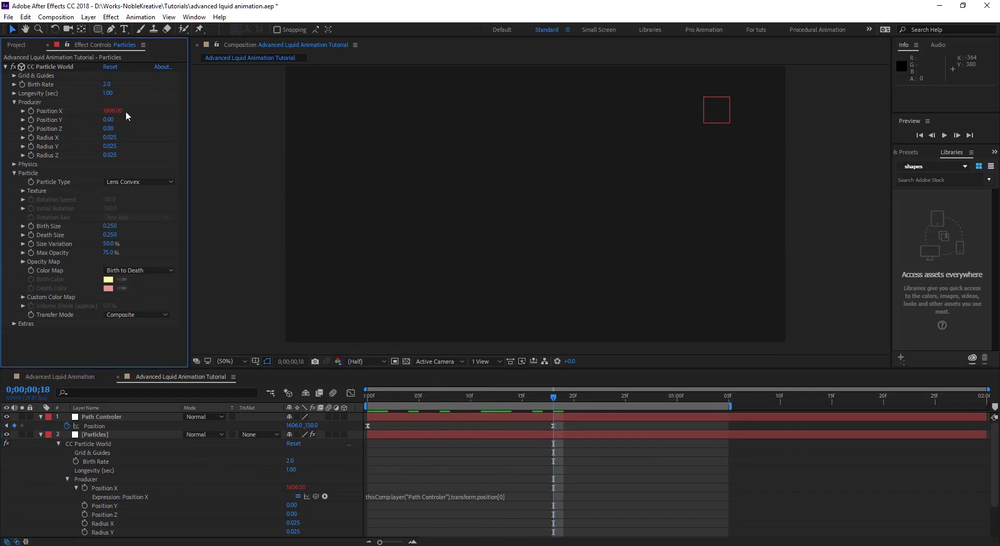
- Remove the expression from the Producer's Position X on the Particles layer and reselect that property
alt+click(85, 487)
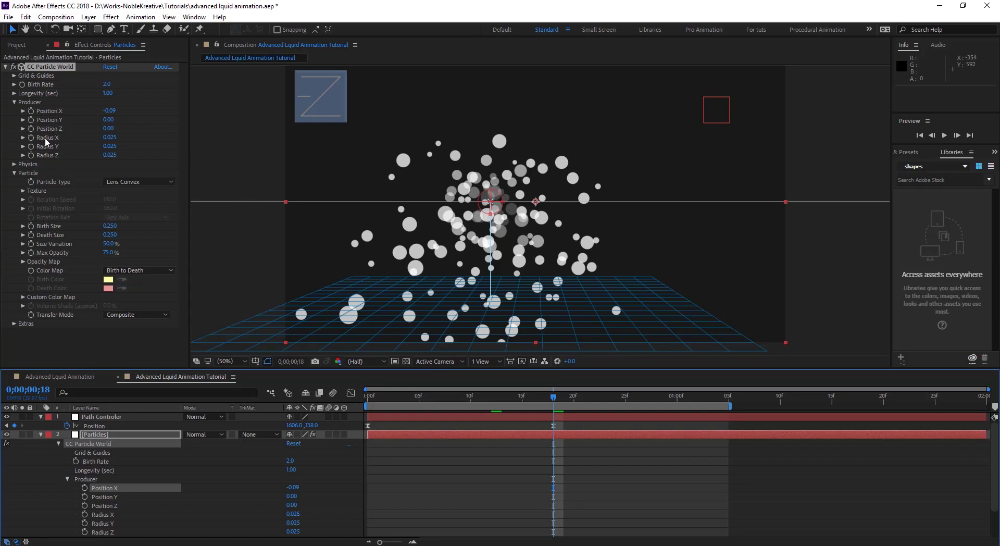
click(107, 427)
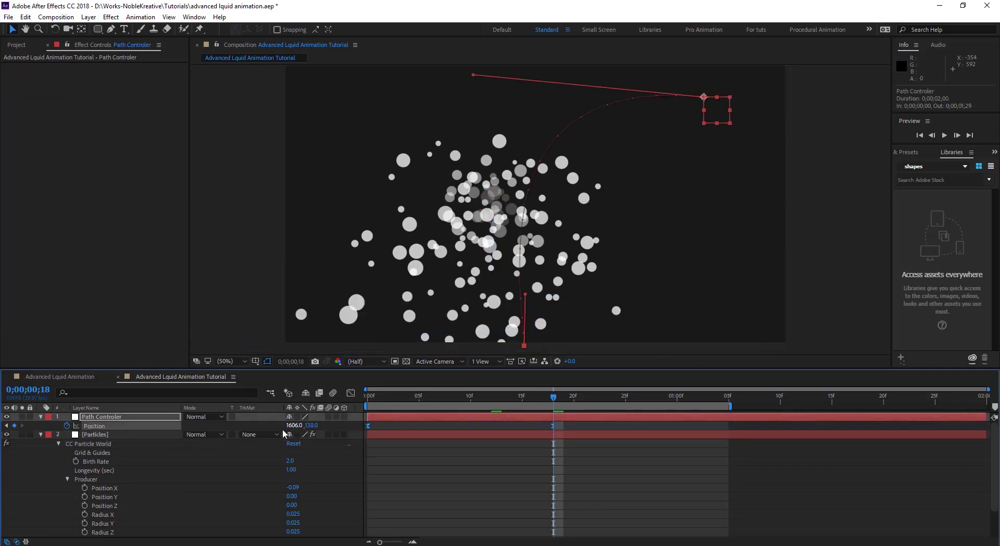
click(102, 488)
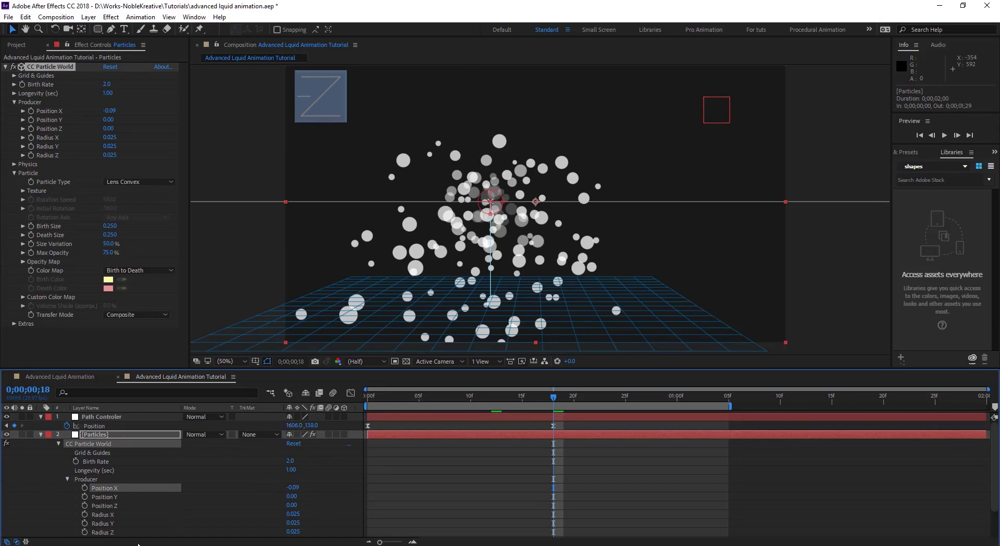
- Give the Producer's Position X the expression X =thisComp.layer("Path Controler").transform.position[0] - (thisComp.width/2); X/thisComp.width, and scrub through the animation to check it
alt+click(84, 488)
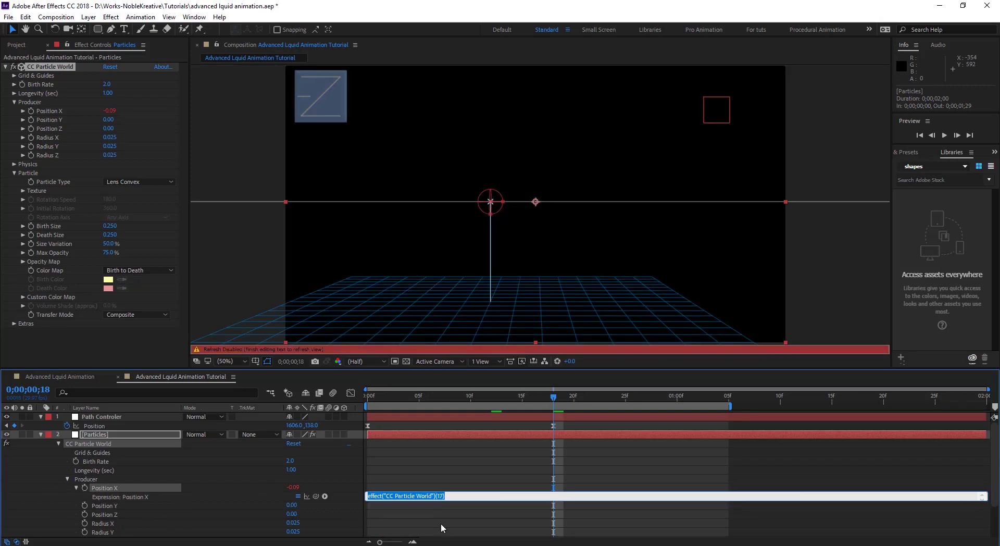
text(x =)
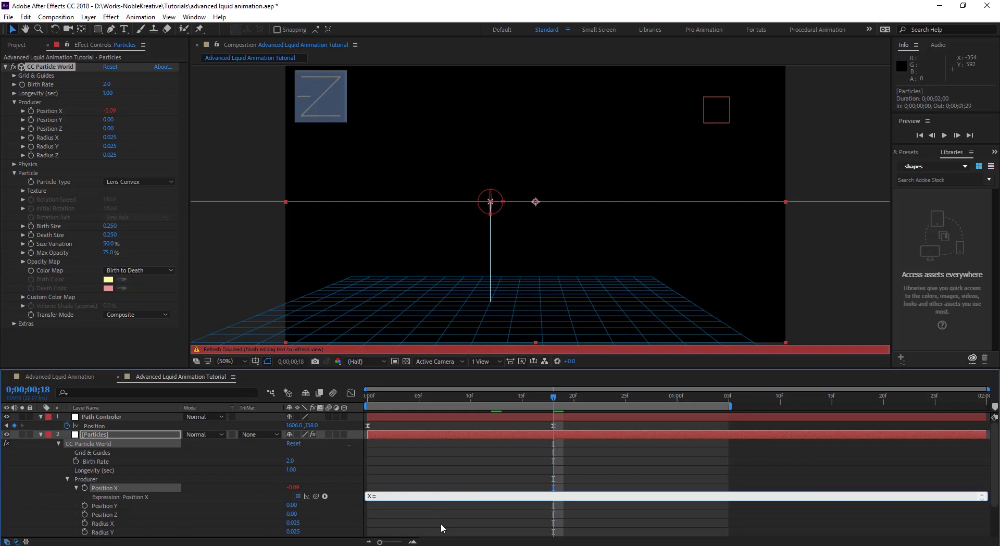
drag(316, 496, 296, 425)
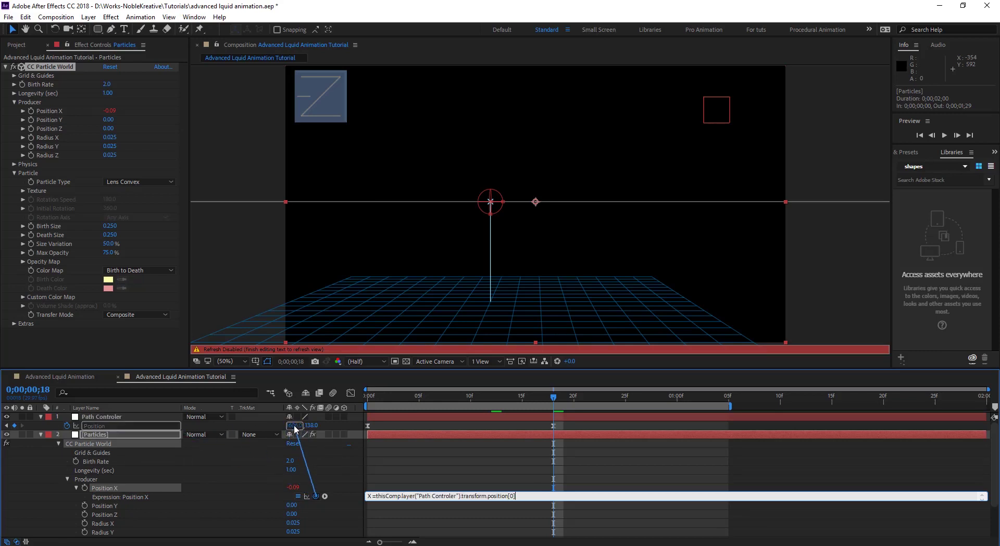
drag(521, 495, 371, 496)
click(525, 494)
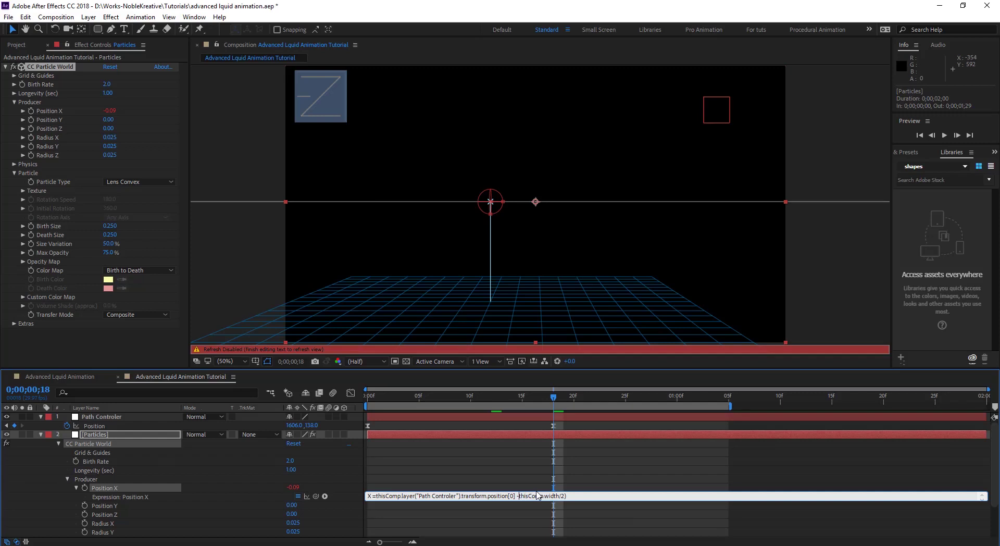
text((thisComp.width/2);)
key(Return)
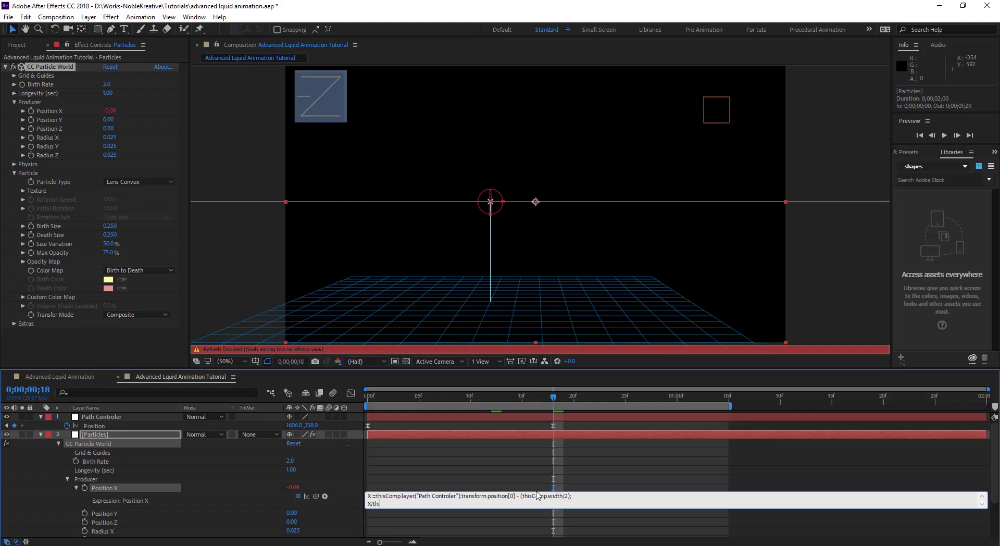
text(X/thisComp.width)
click(469, 467)
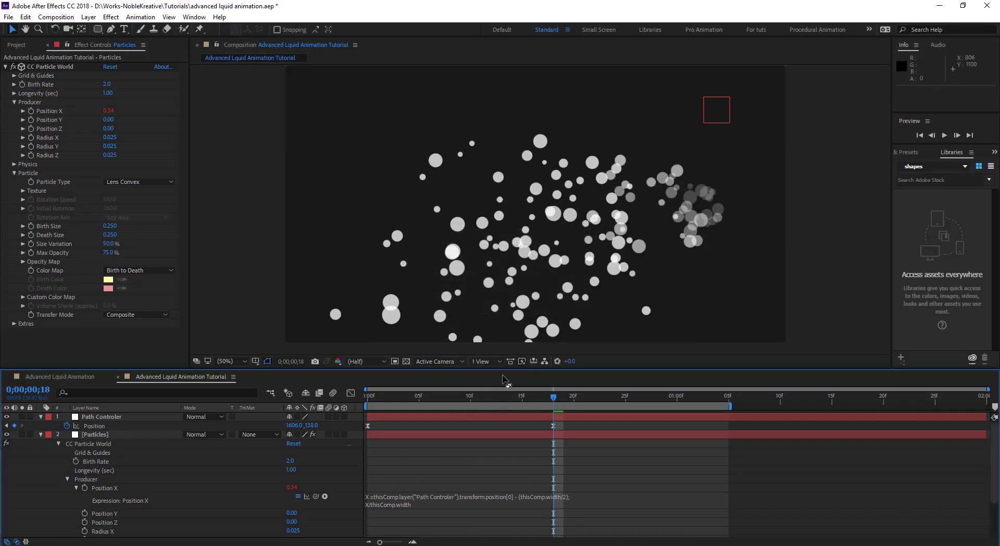
drag(518, 402, 588, 397)
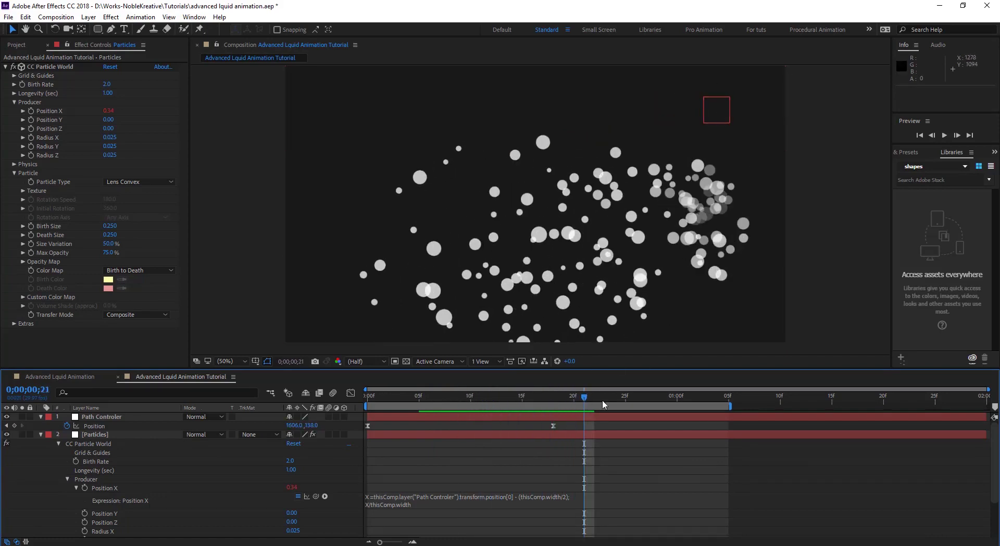
drag(586, 399, 488, 433)
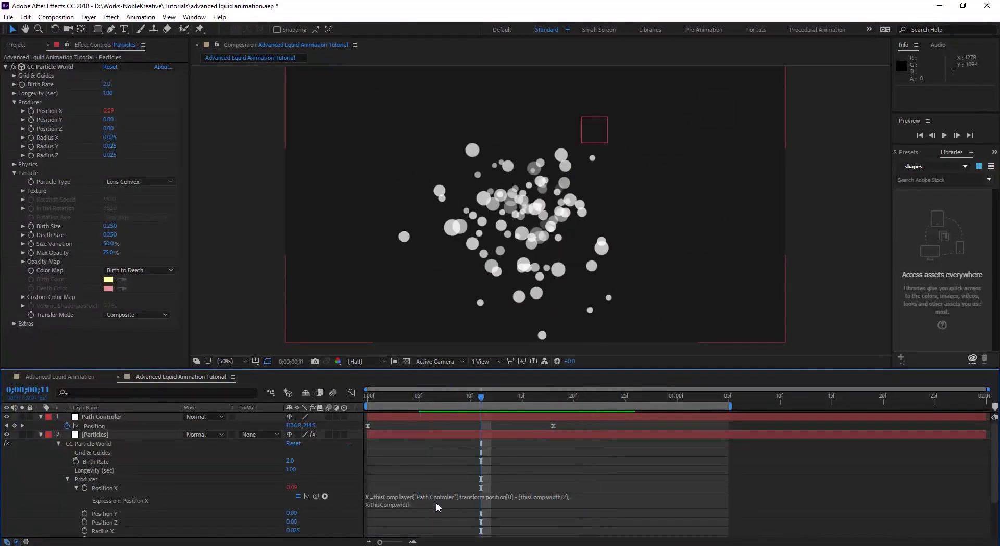
- Copy the Producer's Position X expression and add it as the expression of Position Y
click(453, 503)
key(ctrl+c)
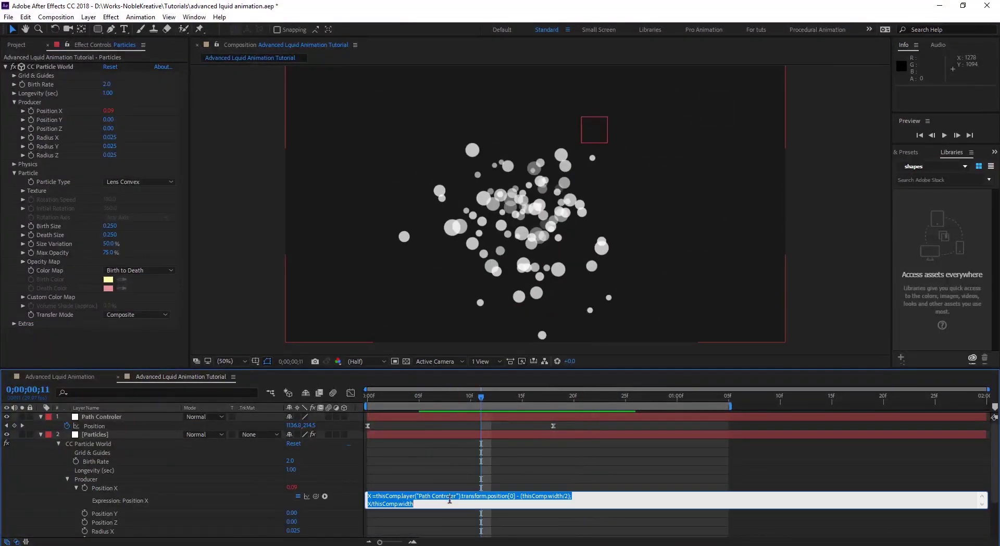
click(179, 501)
scroll(186, 500, down, 1)
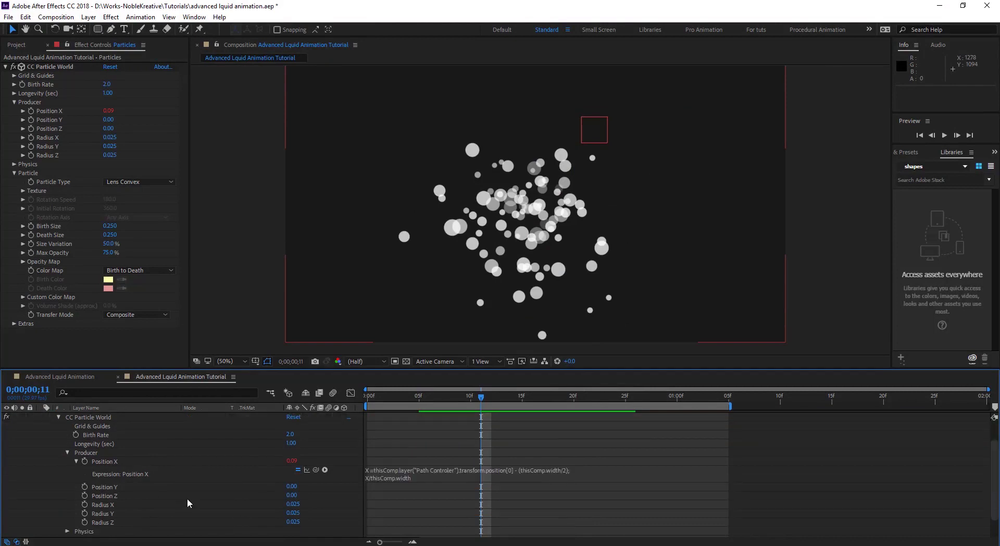
alt+click(85, 487)
text(X/thisComp.width)
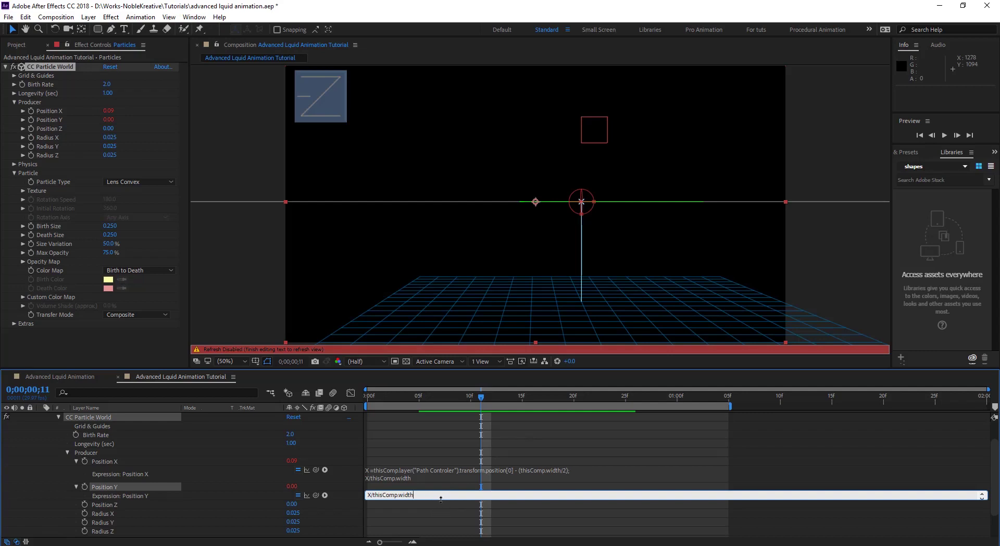
click(365, 495)
key(ctrl+v)
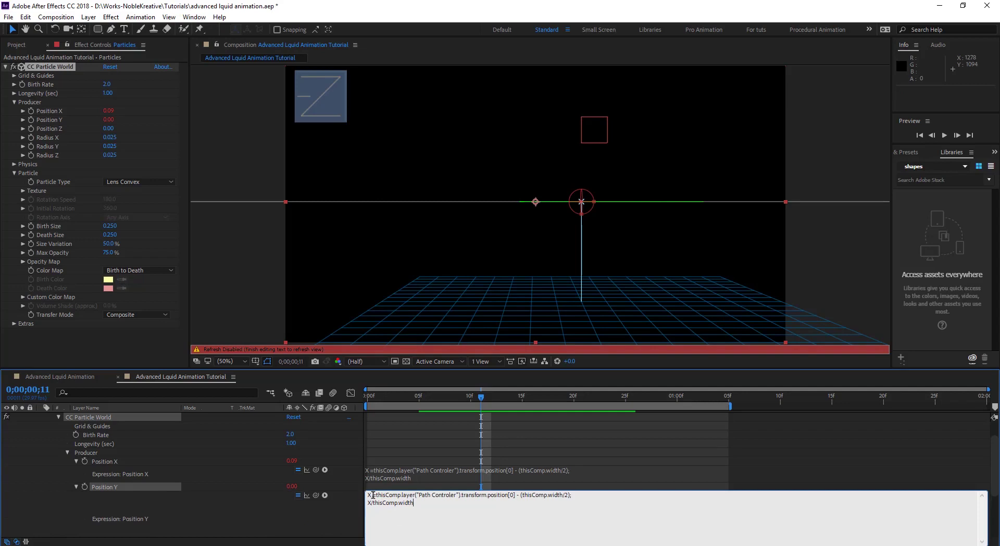
- Adapt the Position Y expression to Y=thisComp.layer("Path Controler").transform.position[1] - (thisComp.height/2); Y/thisComp.width
drag(371, 495, 350, 494)
text(Y)
key(BackSpace)
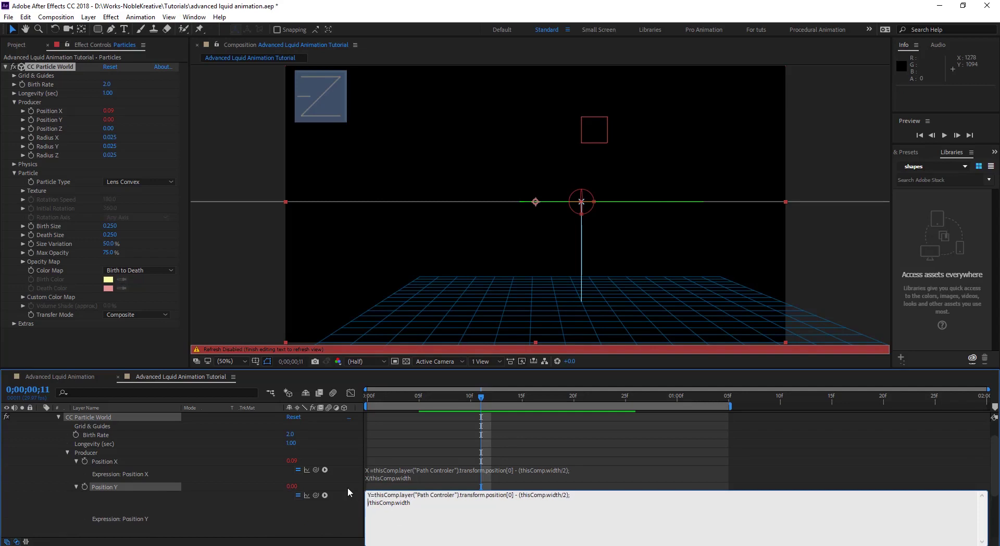
text(Y)
click(509, 495)
double_click(509, 495)
text(1)
drag(561, 495, 544, 495)
text(height)
key(KP_Enter)
click(345, 517)
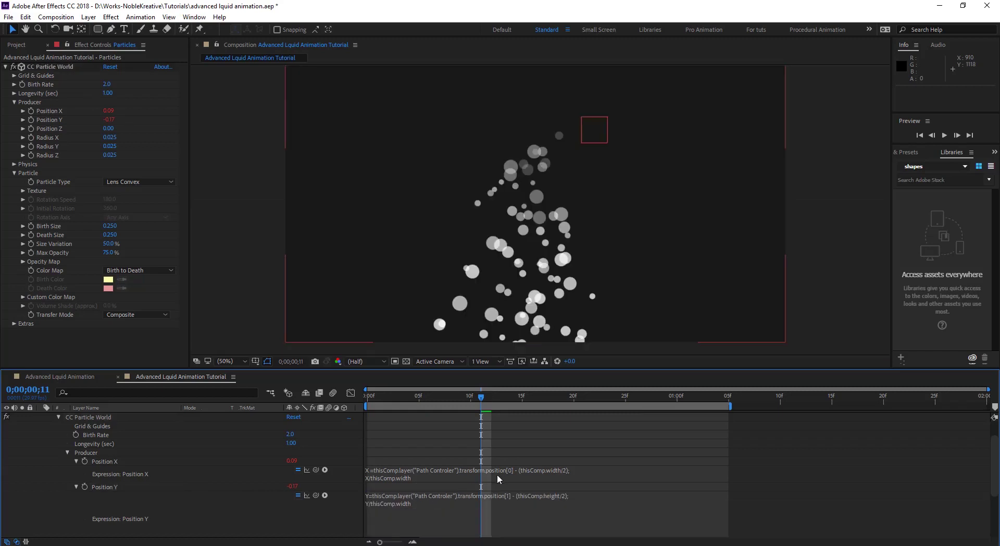
- Compare CC Particle World's motion path guide with the Path Controler curve, scrubbing up to frame 18
click(67, 67)
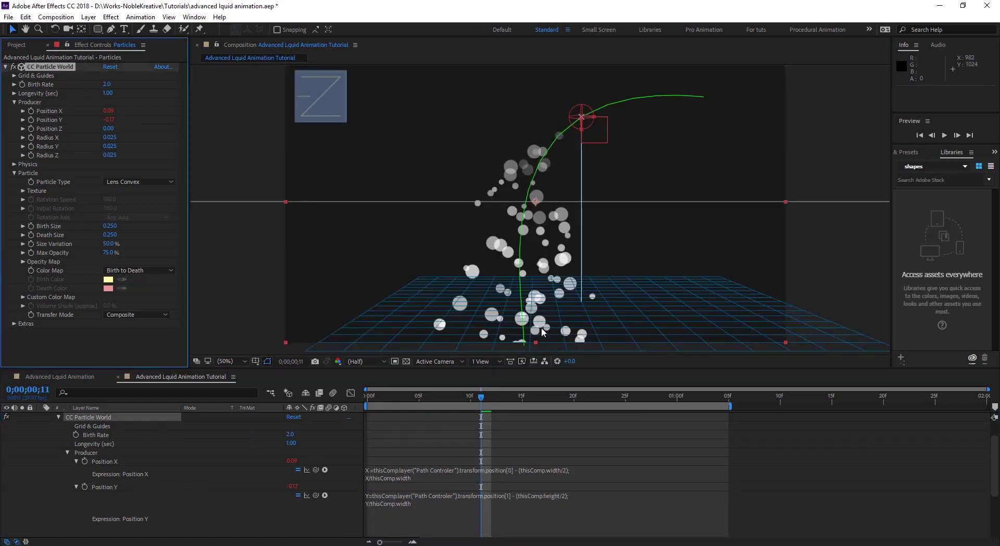
click(14, 75)
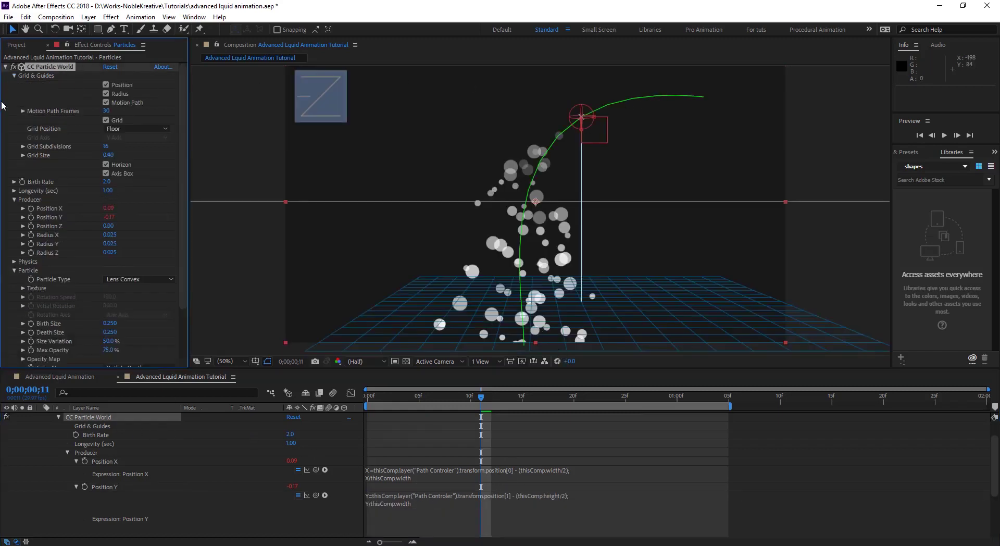
click(105, 103)
click(106, 102)
scroll(125, 449, up, 1)
click(90, 427)
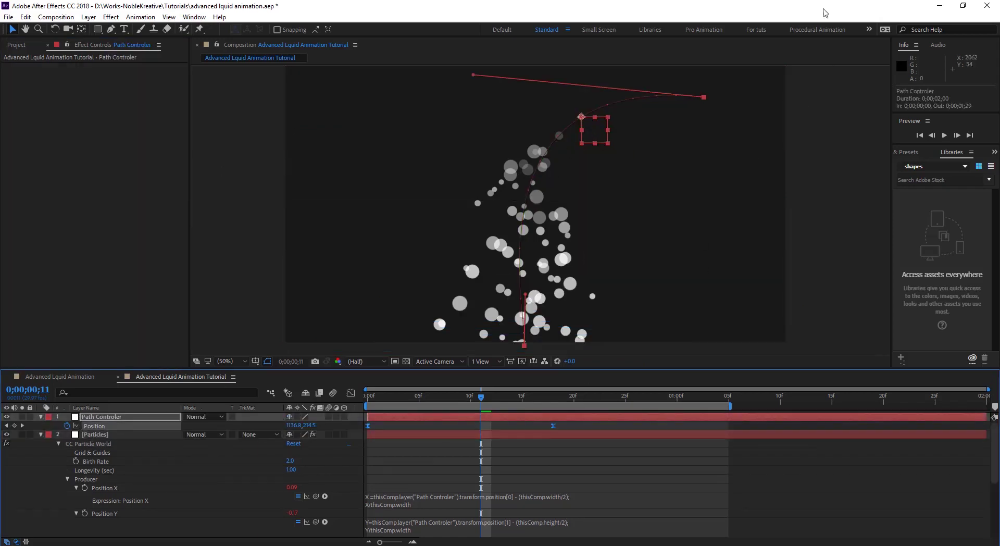
click(94, 434)
click(52, 67)
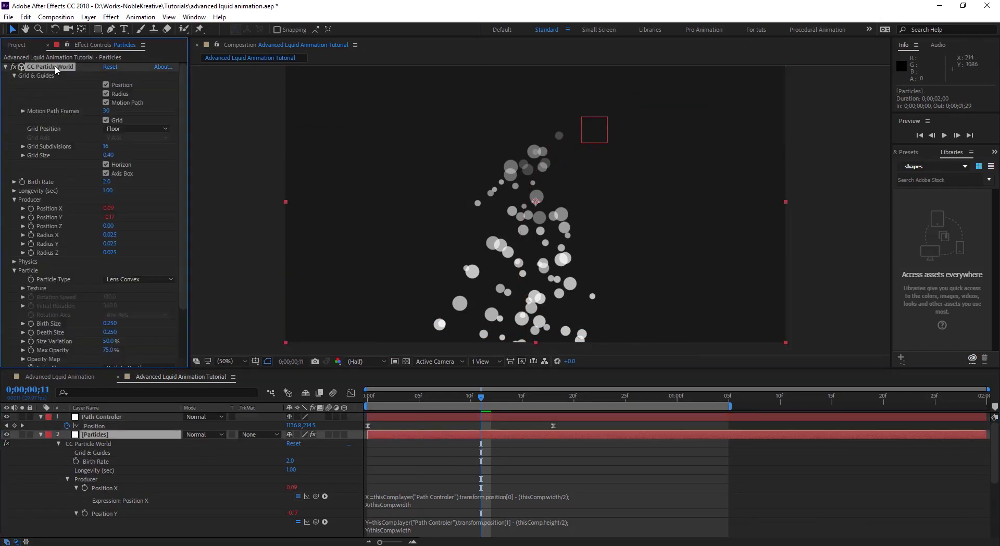
drag(480, 400, 553, 404)
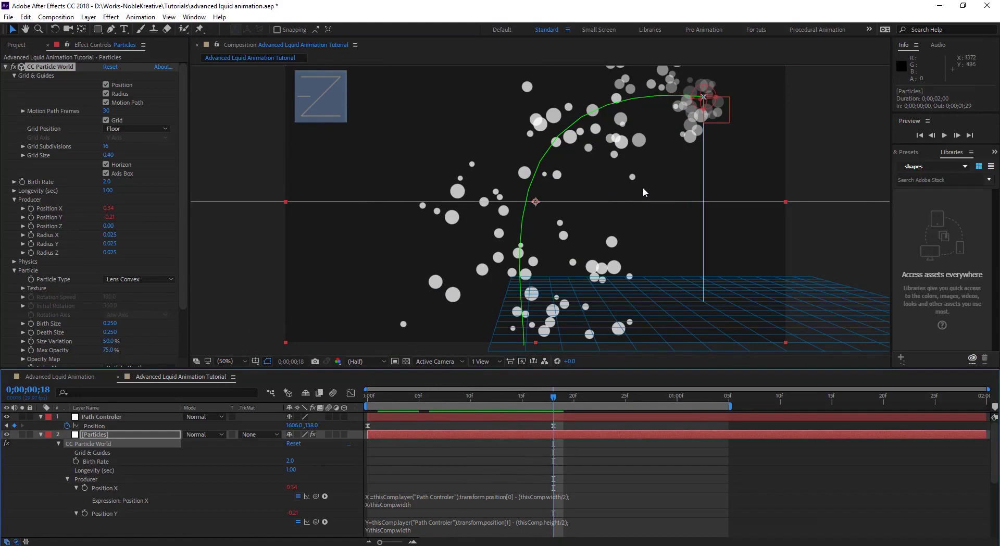
click(5, 67)
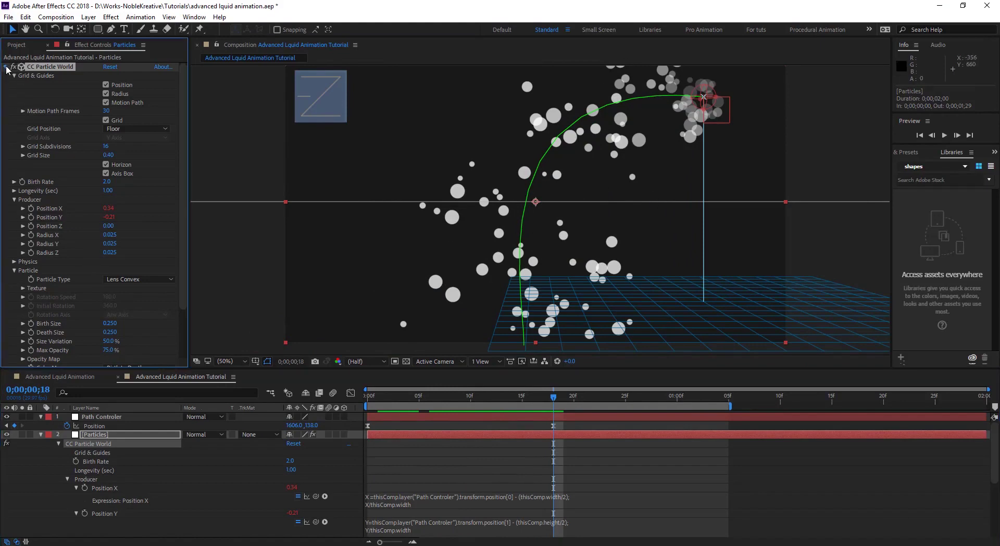
click(17, 74)
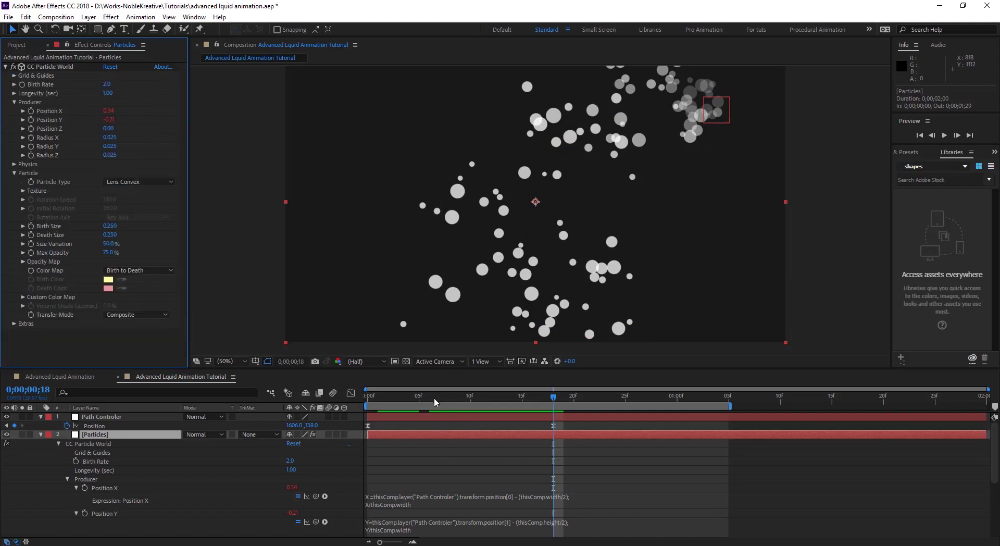
- Start animating the Particles layer's Birth Rate with a keyframe of 0 at frame 0
drag(433, 398, 380, 398)
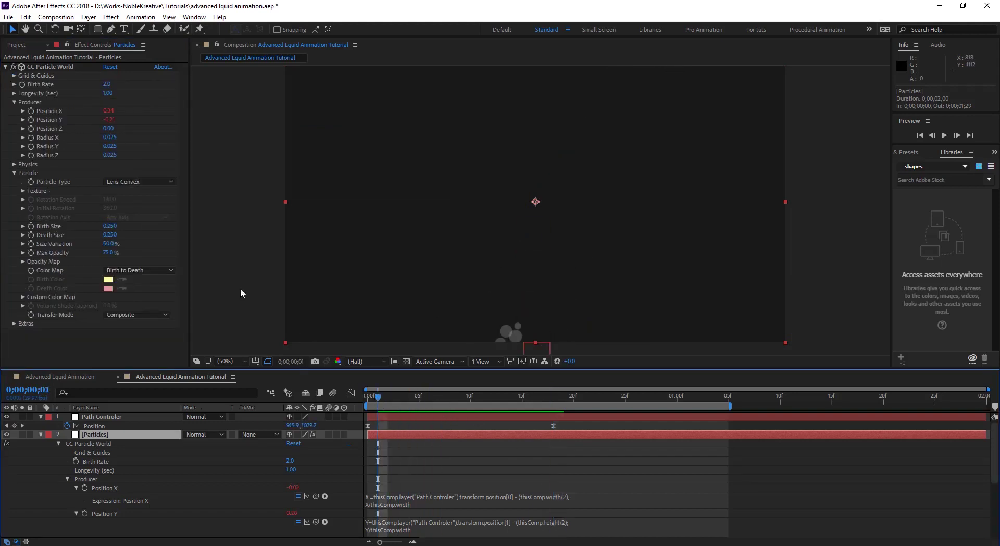
click(20, 84)
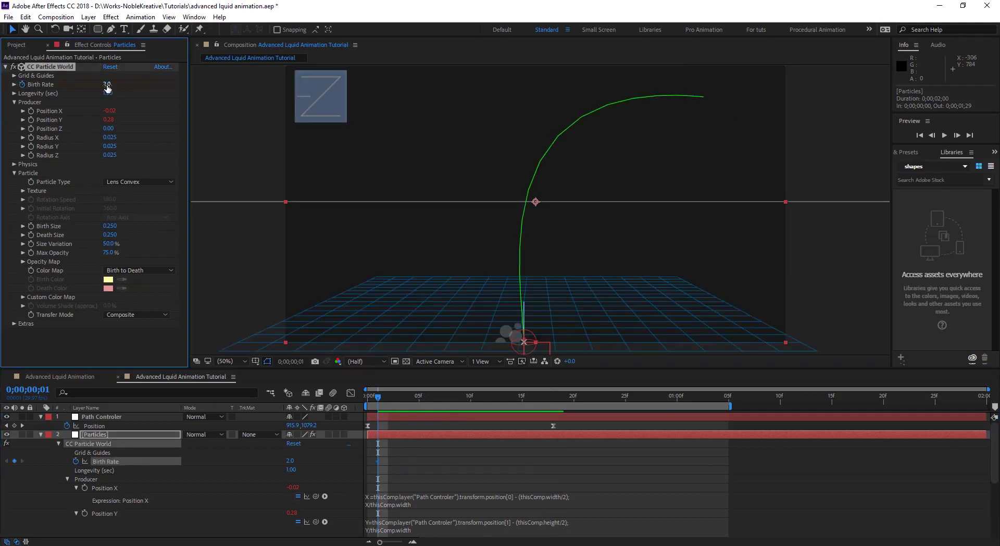
click(106, 85)
text(0)
key(Return)
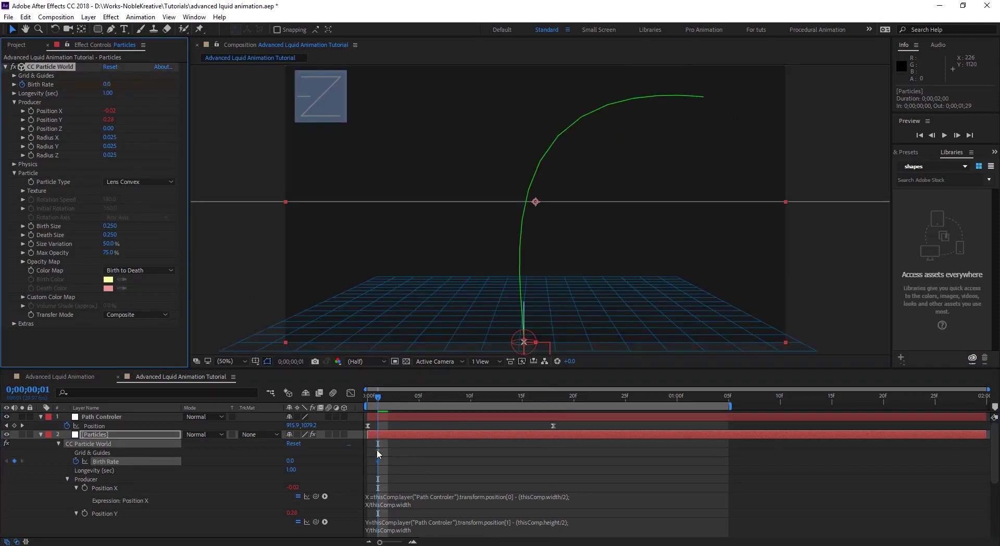
drag(378, 461, 373, 465)
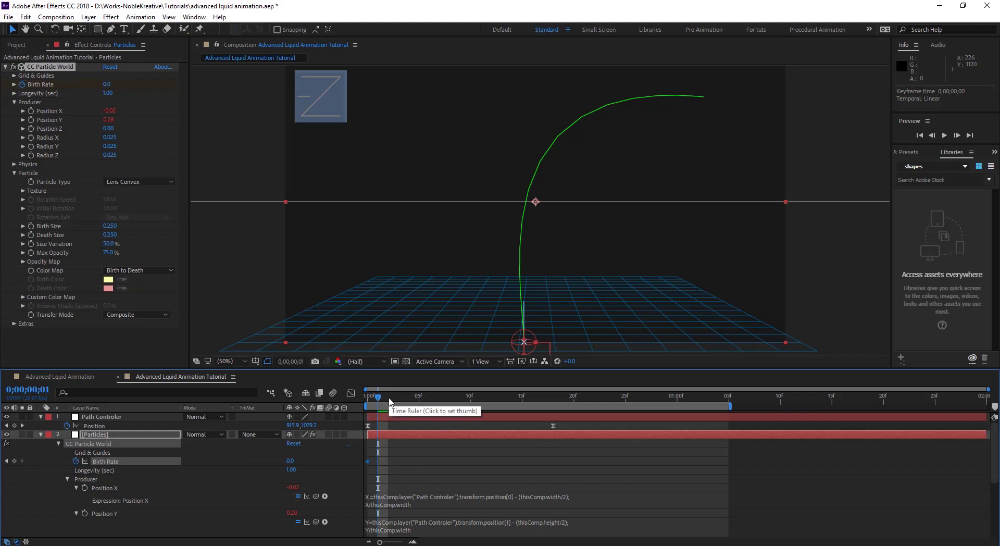
- Add a second Birth Rate keyframe with the value 0.5 at frame 7
drag(385, 399, 440, 404)
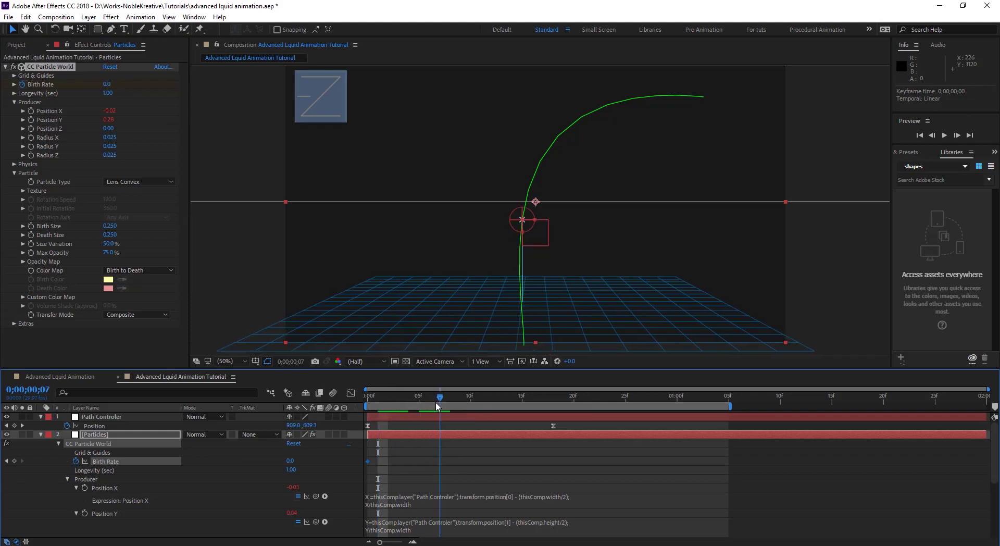
click(107, 84)
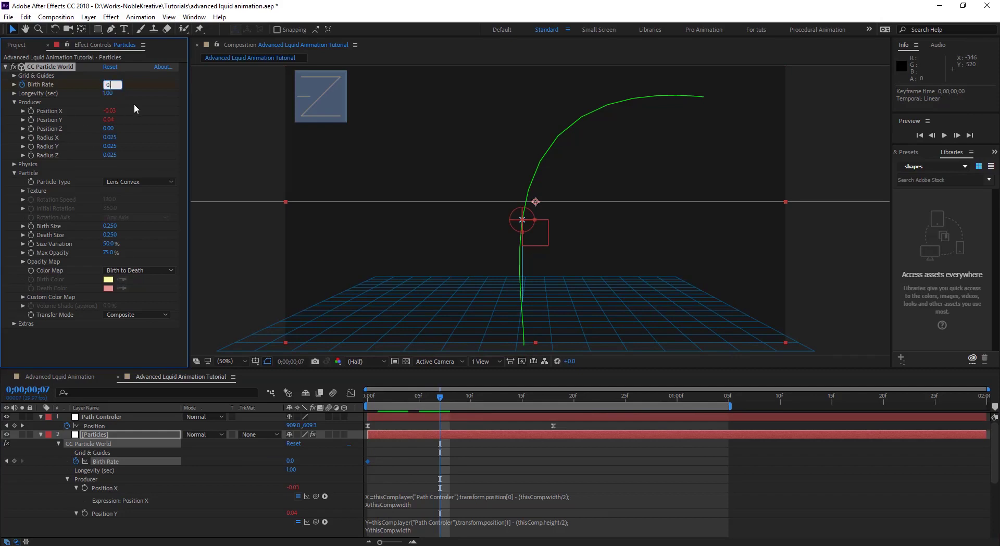
text(0.5)
key(Return)
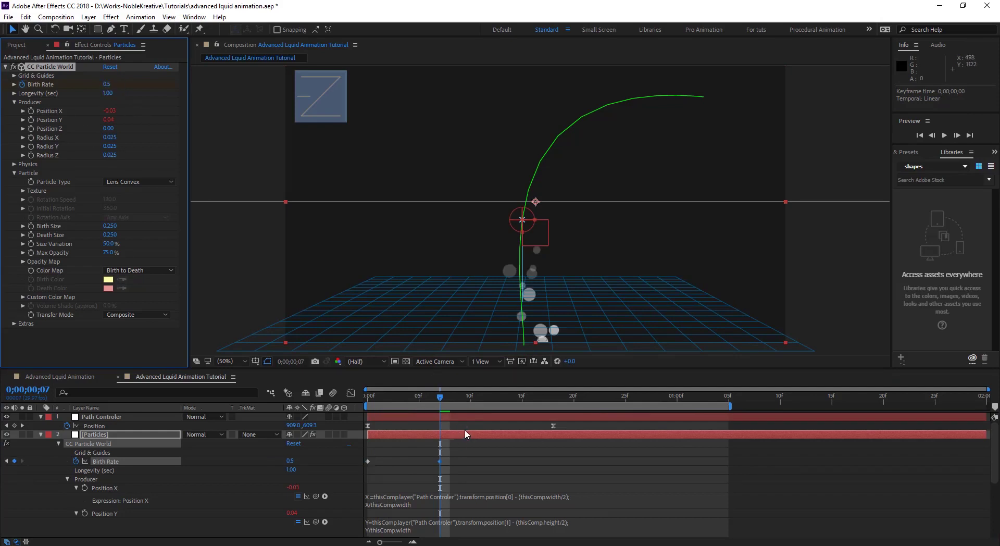
- Copy the 0.5 Birth Rate keyframe of the Particles layer and paste it at frame 12
drag(440, 403, 491, 404)
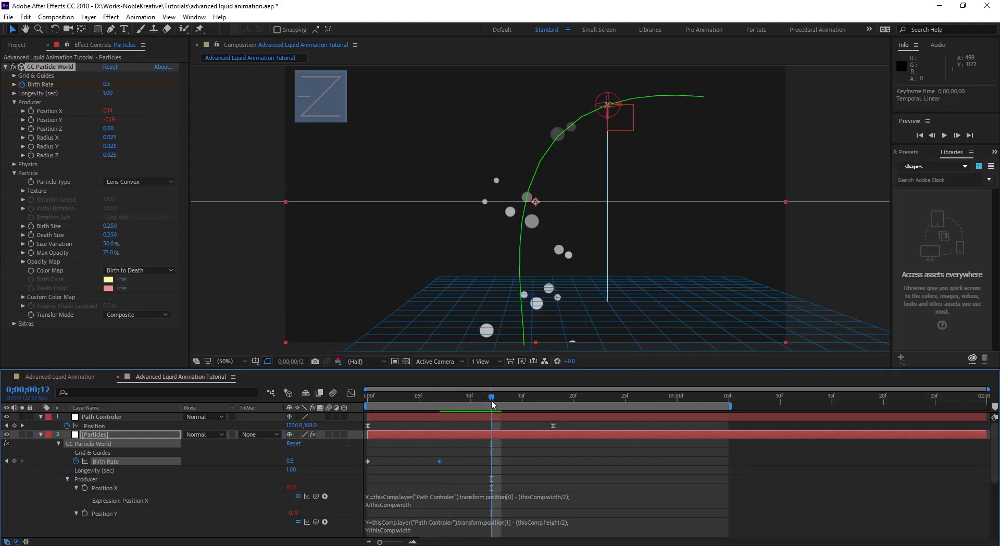
key(e)
key(ctrl+z)
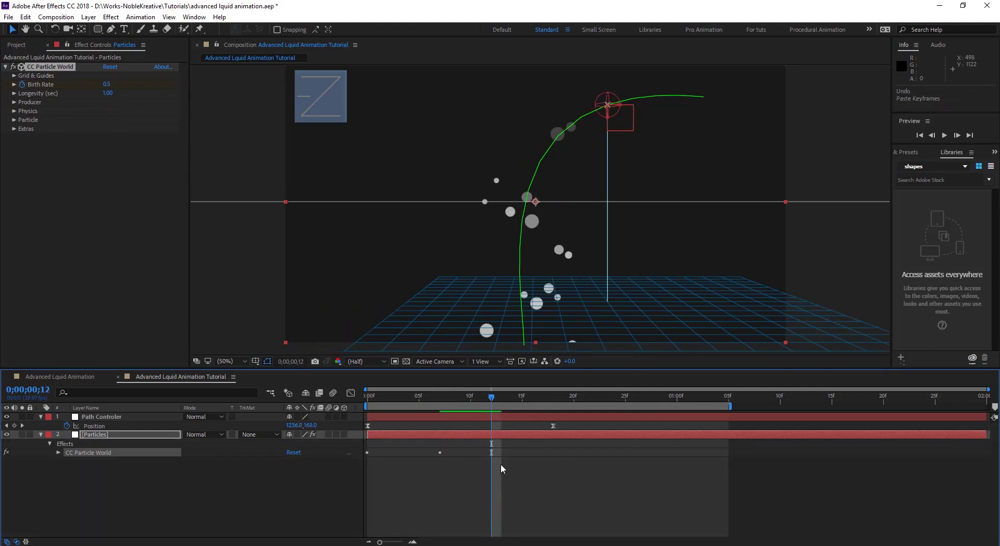
key(u)
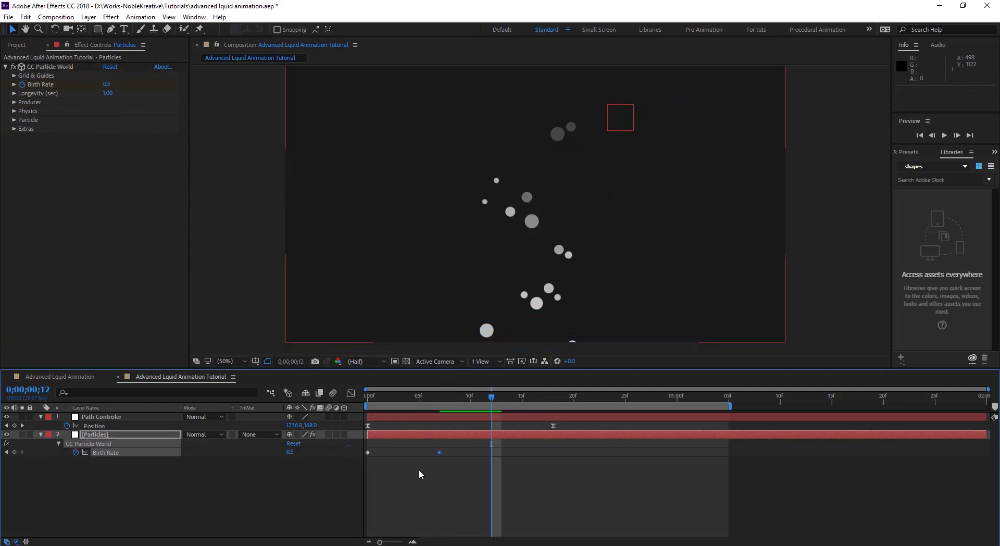
key(ctrl+c)
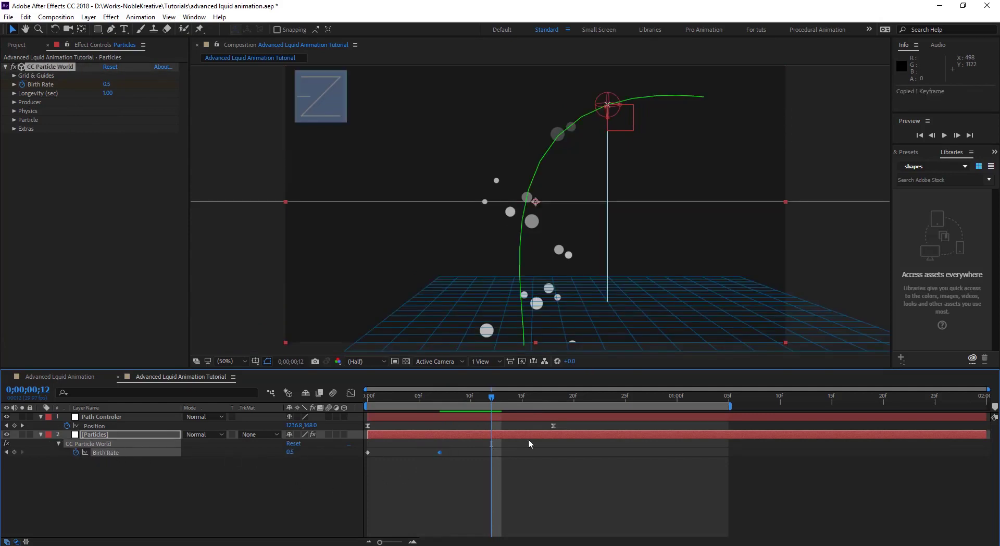
click(490, 454)
click(496, 436)
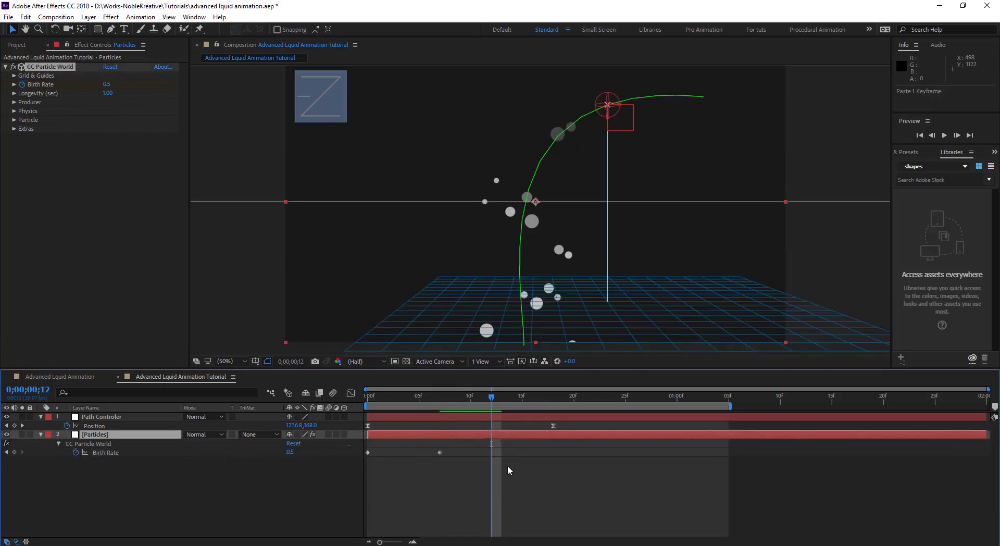
key(ctrl+v)
- Add a Birth Rate keyframe with the value 0 at frame 18 on the Particles layer
drag(498, 405, 553, 404)
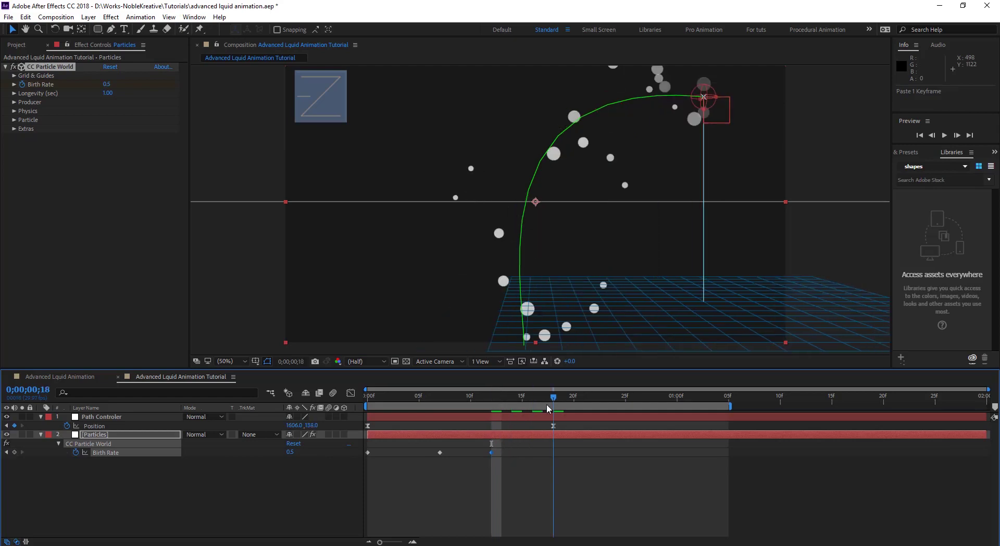
click(291, 452)
text(0)
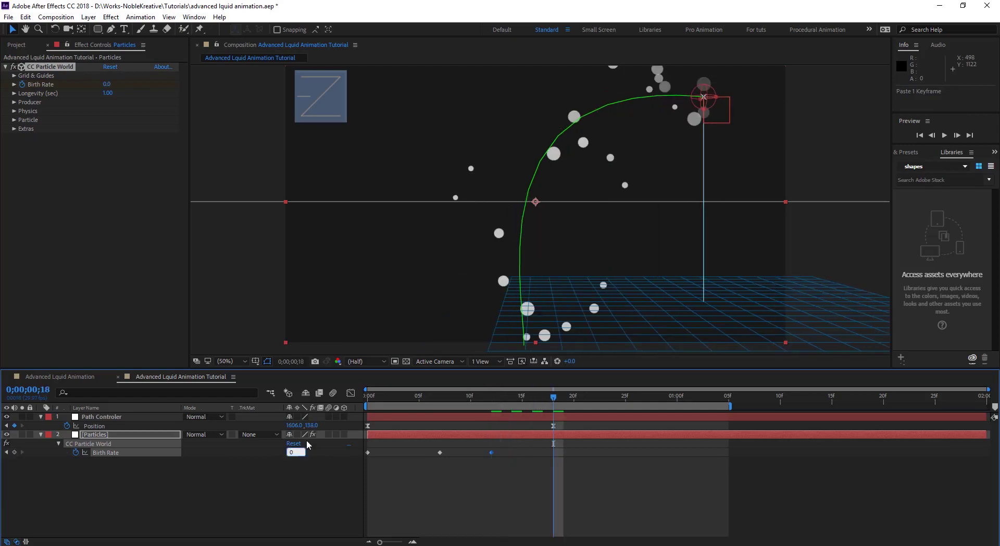
key(Return)
- Lower the Velocity in CC Particle World's Physics settings to 0.22
drag(525, 403, 499, 403)
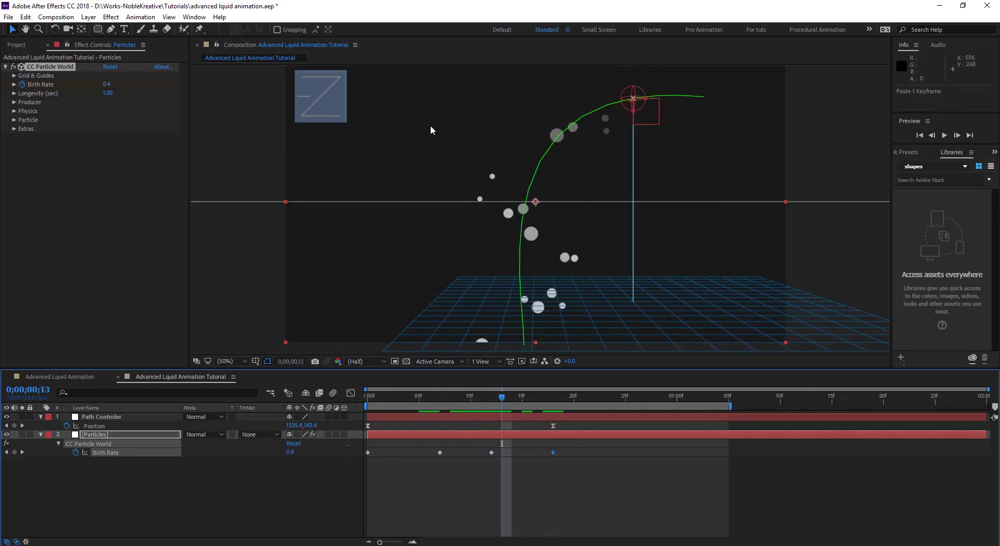
click(15, 112)
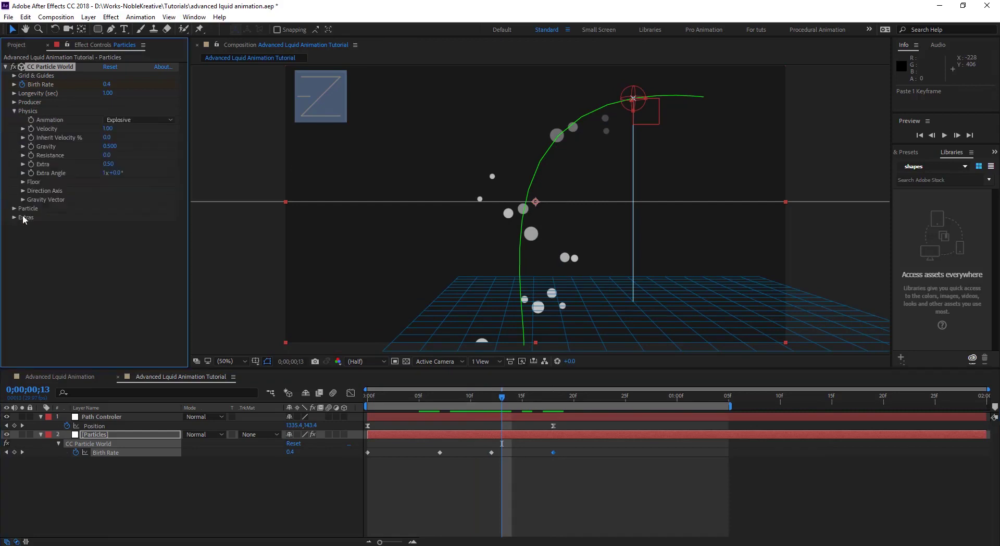
drag(106, 131, 61, 128)
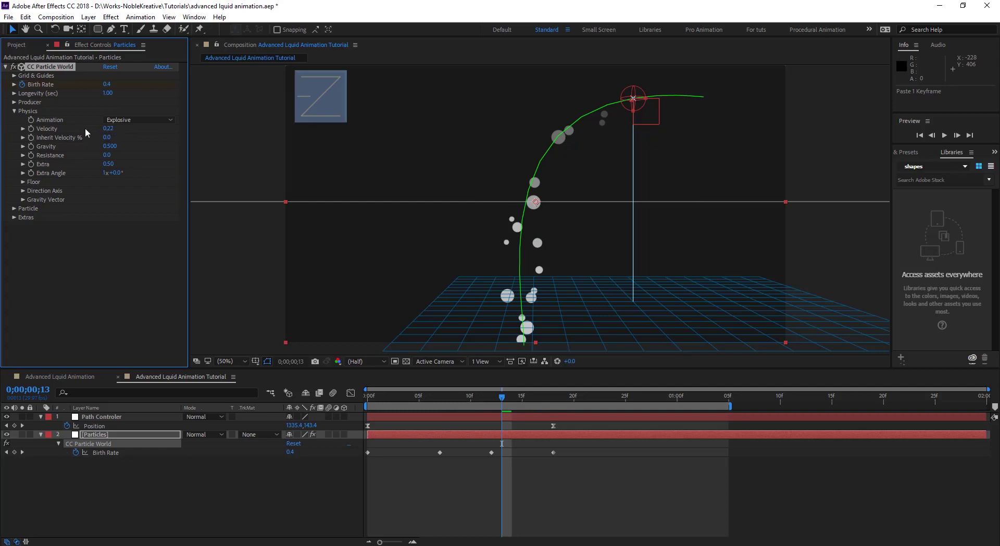
mouse_move(503, 402)
mouse_down()
mouse_move(396, 404)
mouse_move(503, 413)
mouse_up()
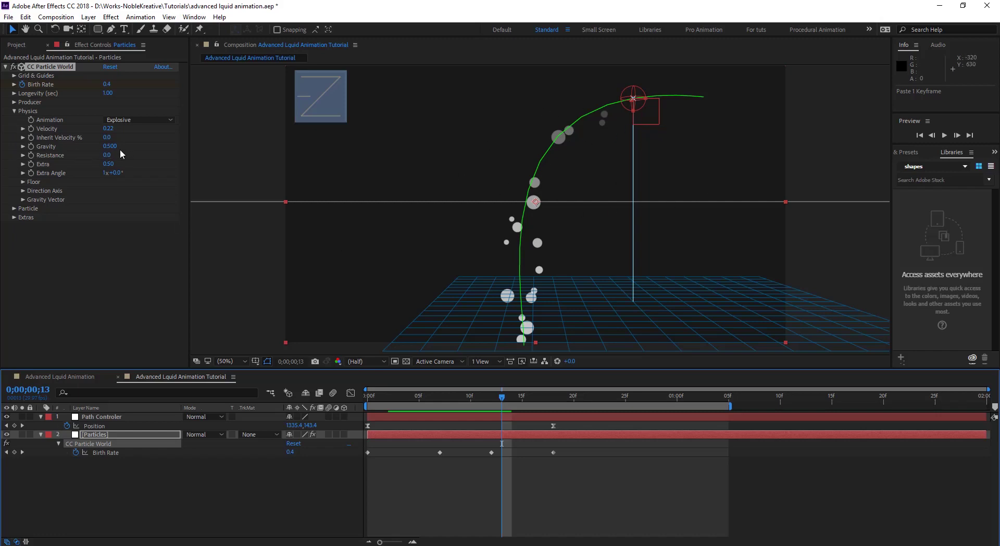
- Set the Physics Gravity of CC Particle World to 0.02 and check the particles around frame 16
click(77, 150)
drag(108, 146, 112, 154)
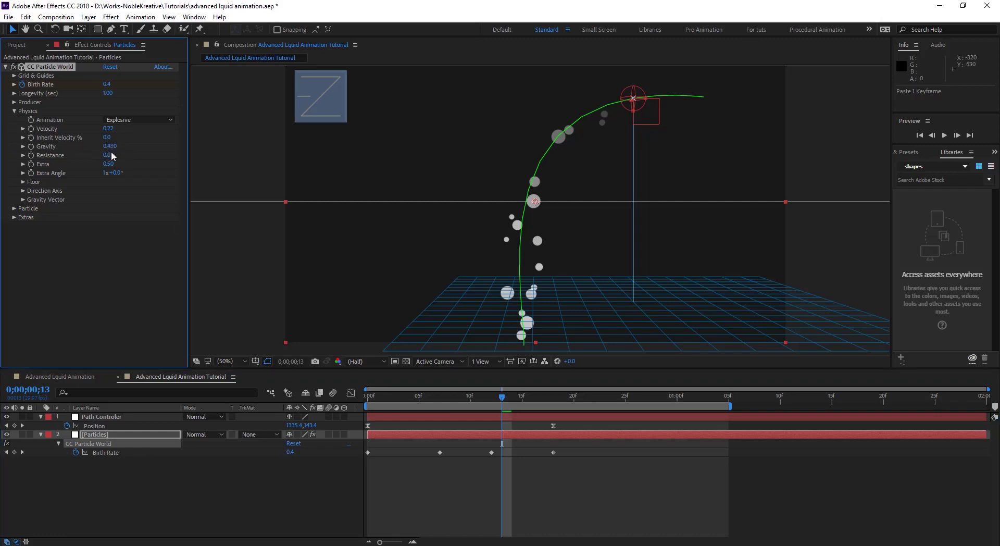
text(0.02)
key(Return)
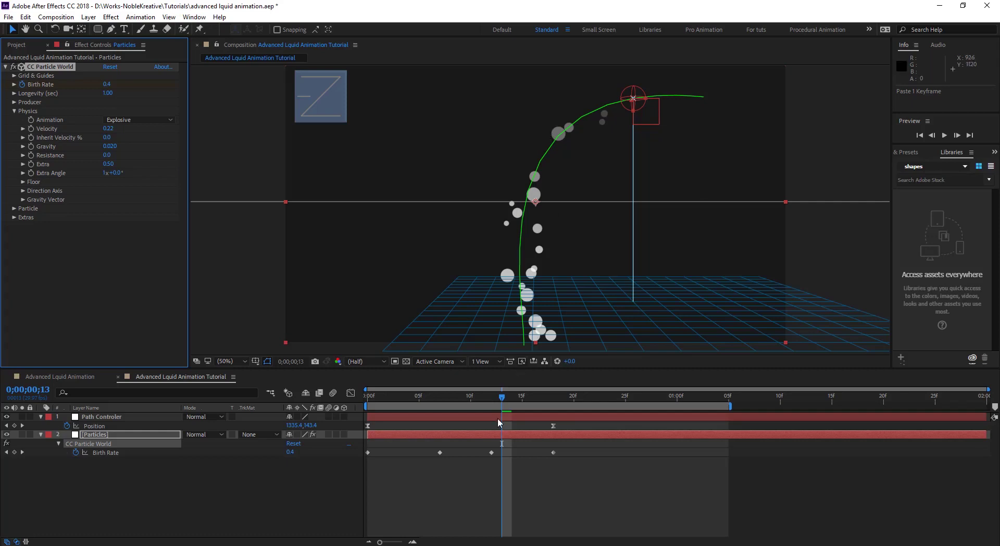
drag(501, 398, 532, 398)
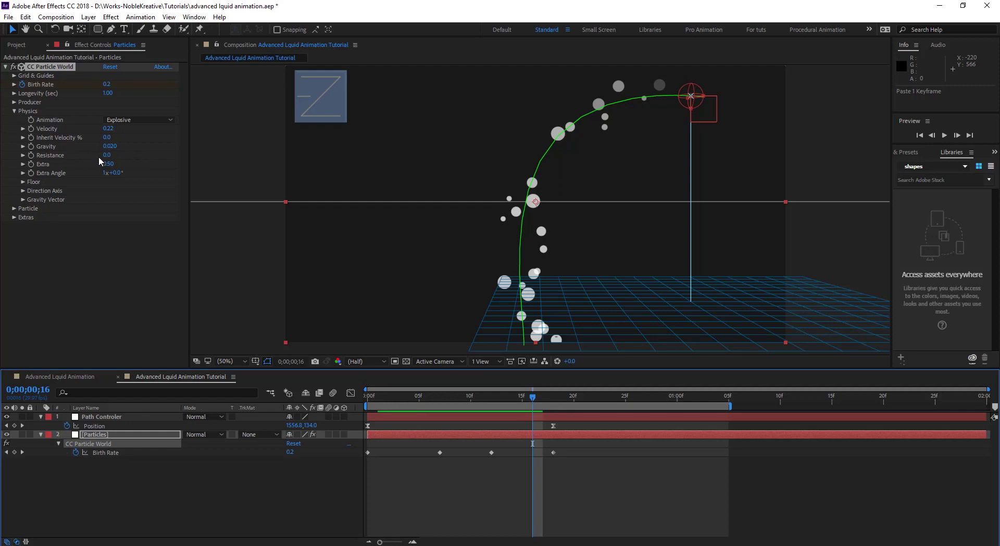
- Set the Physics Resistance to 0.6 and change the particle Animation type to Cone Axis
drag(107, 155, 112, 155)
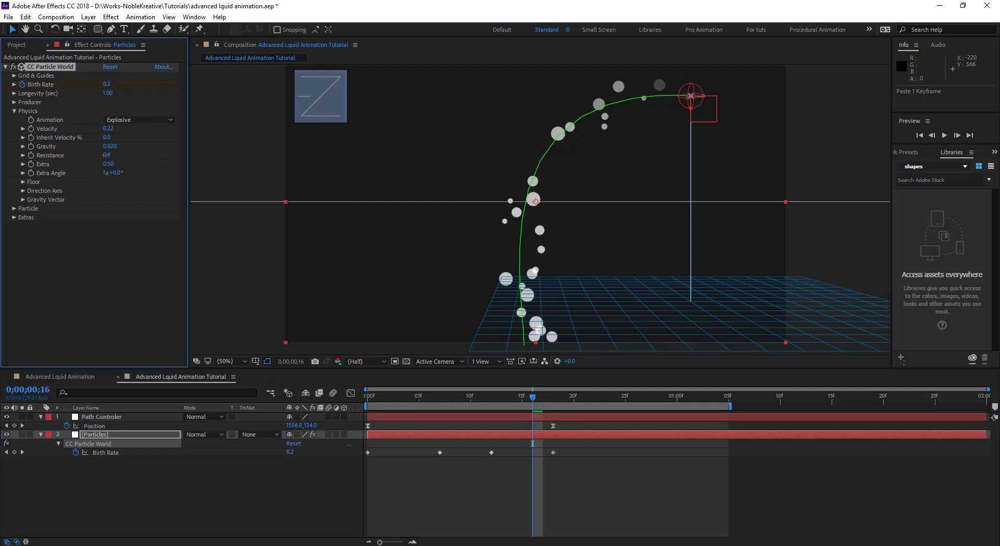
click(109, 155)
text(0)
key(Return)
click(153, 121)
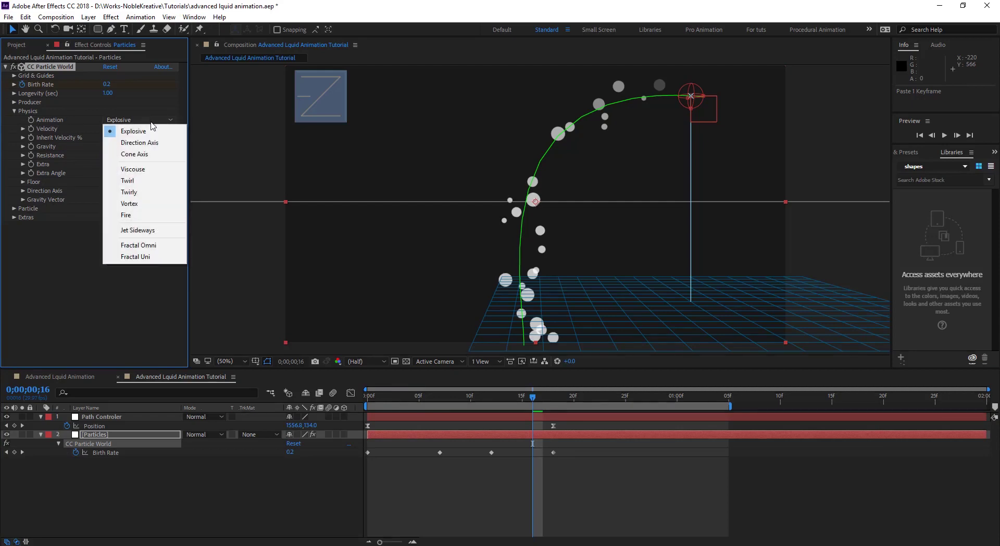
click(136, 155)
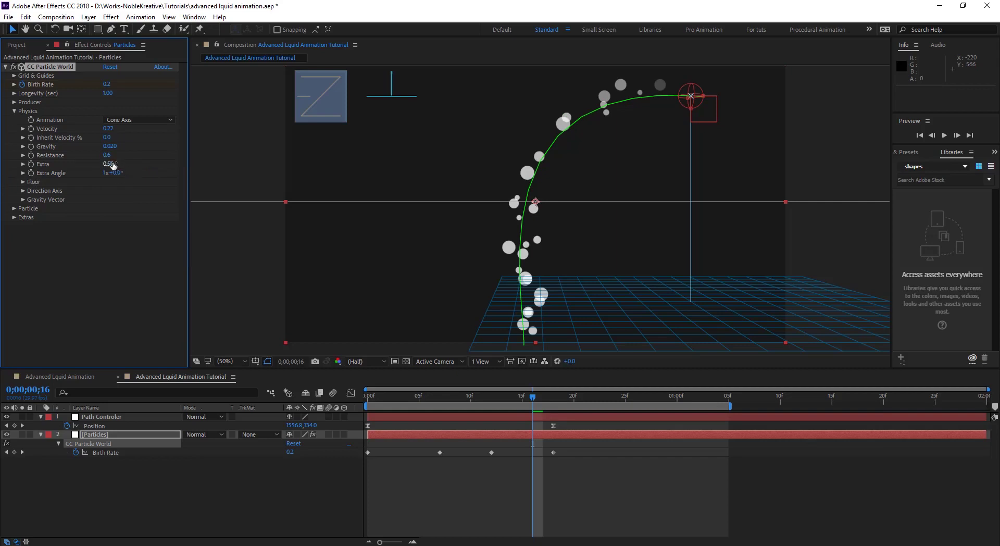
- Set the Physics Extra value to 0.92 and Extra Angle to 327°, and preview the particle motion
drag(109, 164, 135, 163)
mouse_move(112, 172)
mouse_down()
mouse_move(170, 172)
mouse_move(99, 173)
mouse_up()
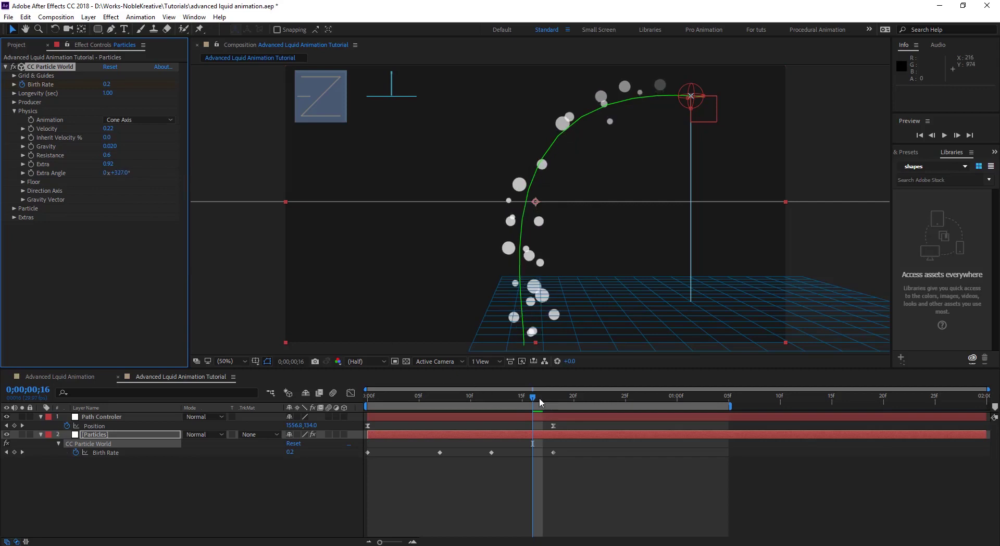
drag(540, 402, 339, 395)
key(space)
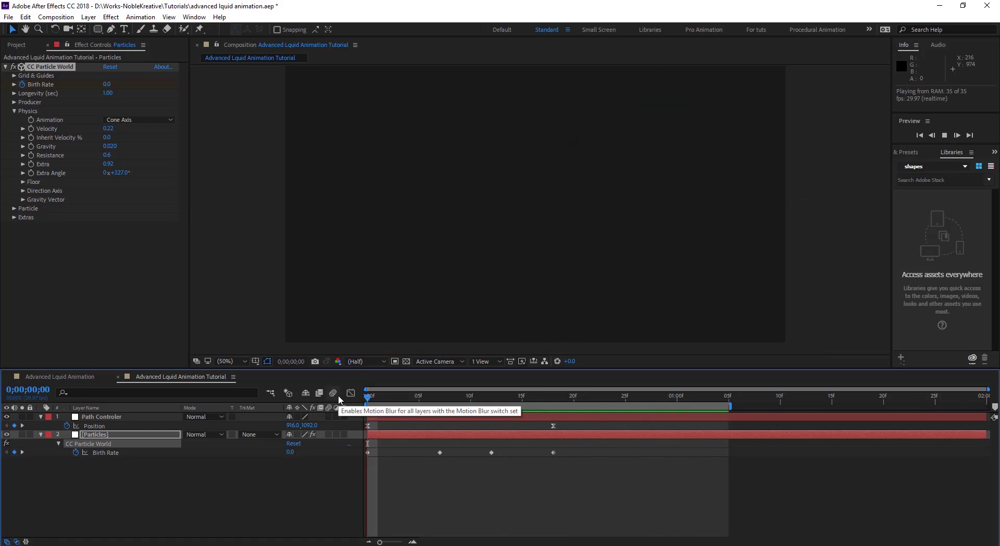
key(space)
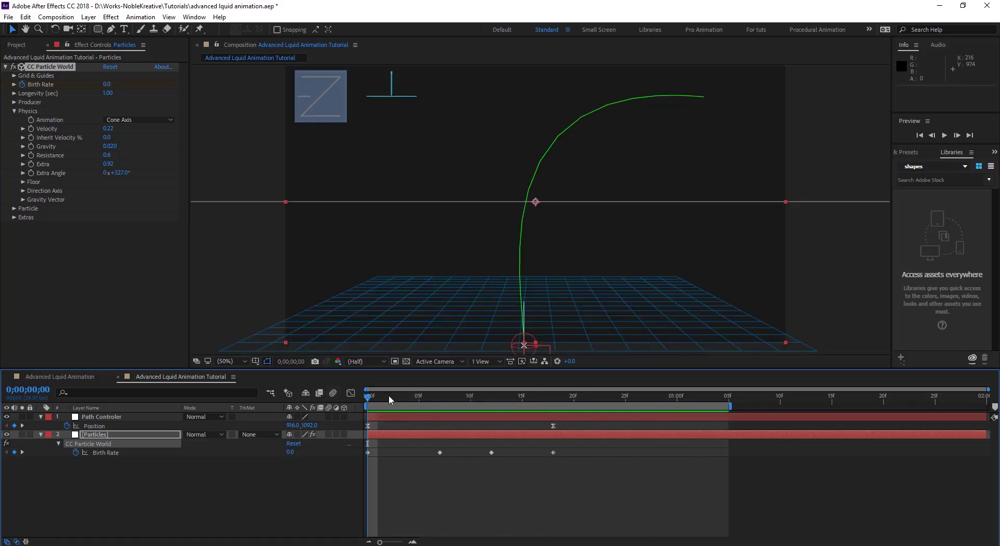
drag(389, 395, 564, 395)
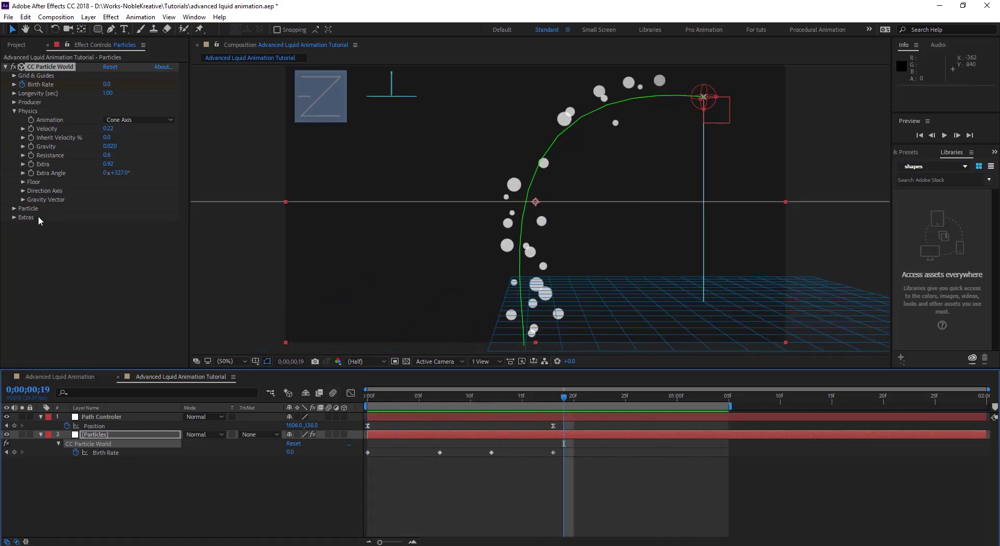
- Raise the particles' Size Variation and Max Opacity to 100%
click(15, 208)
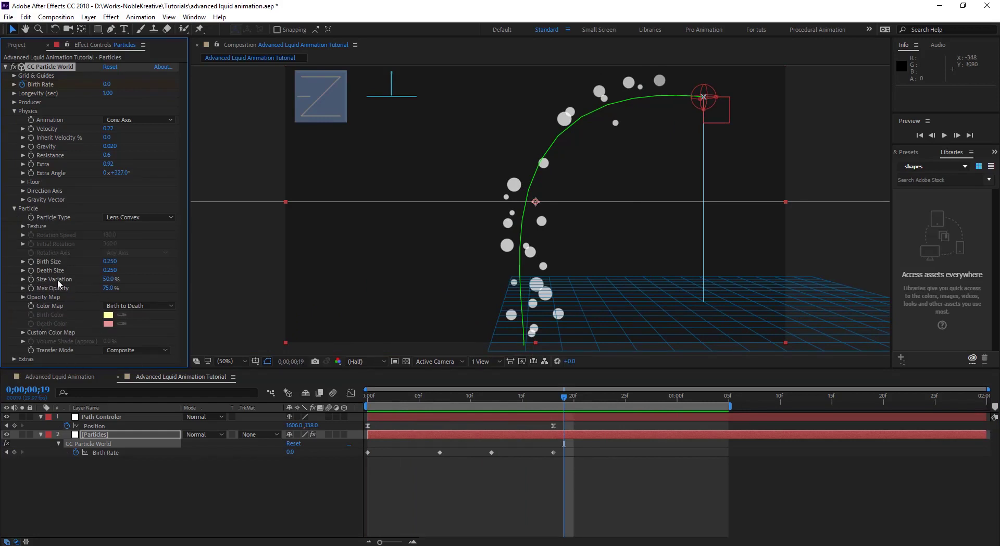
drag(107, 279, 154, 286)
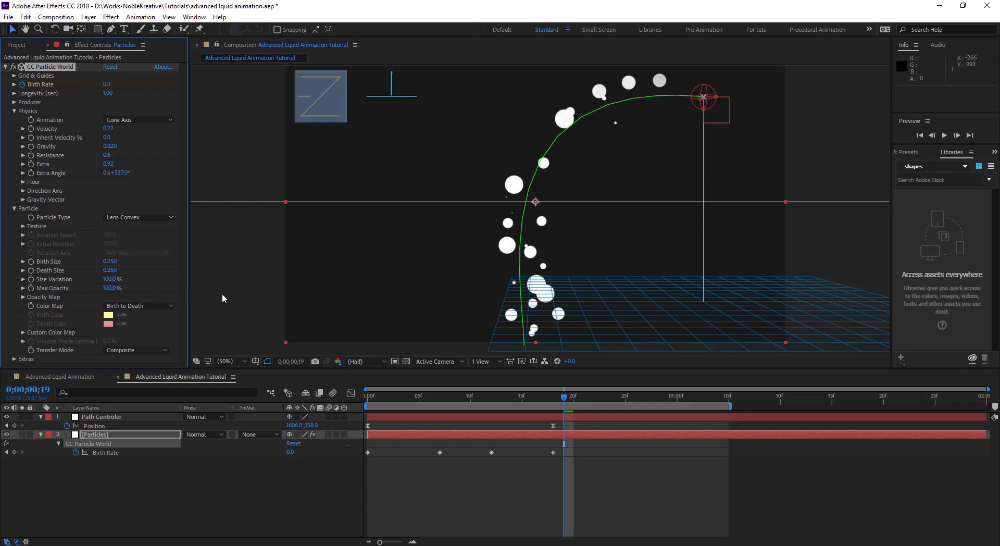
drag(547, 401, 619, 401)
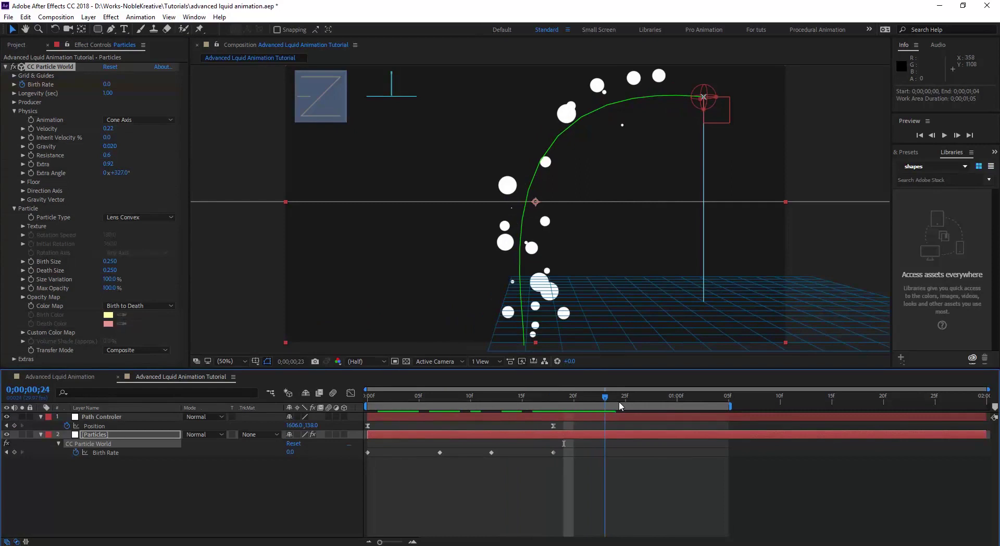
- Set the particles' Death Size to 0 and play the animation to check how they shrink
click(109, 270)
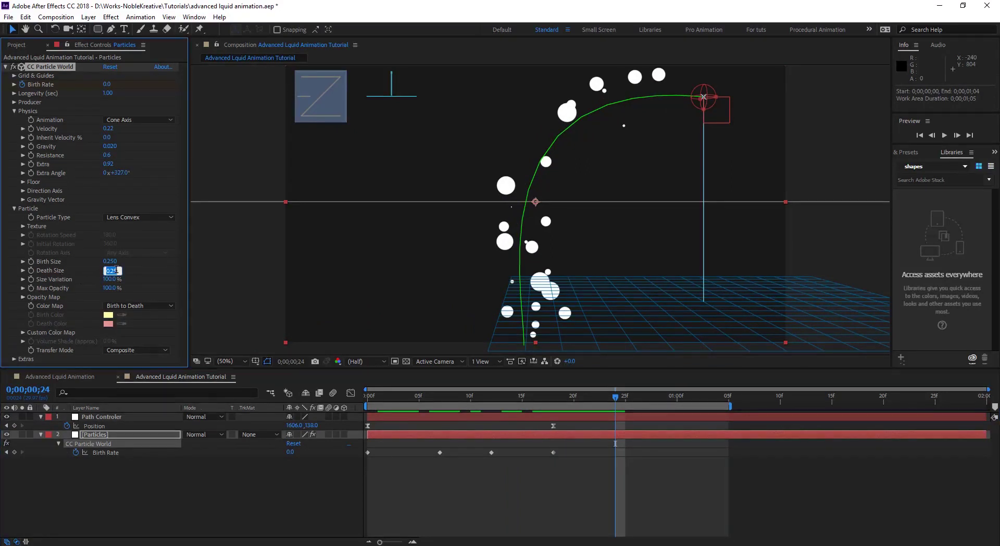
text(000)
key(Return)
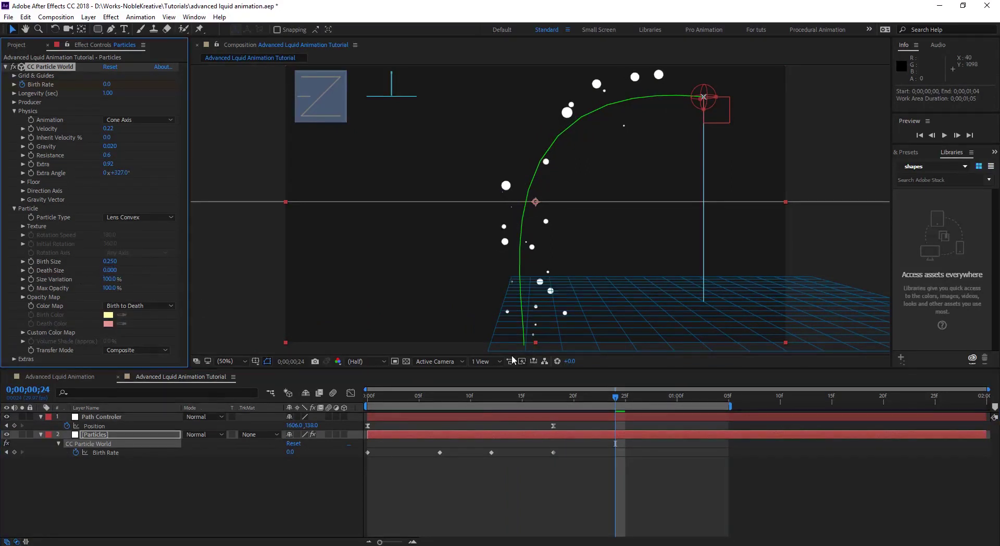
click(636, 397)
key(space)
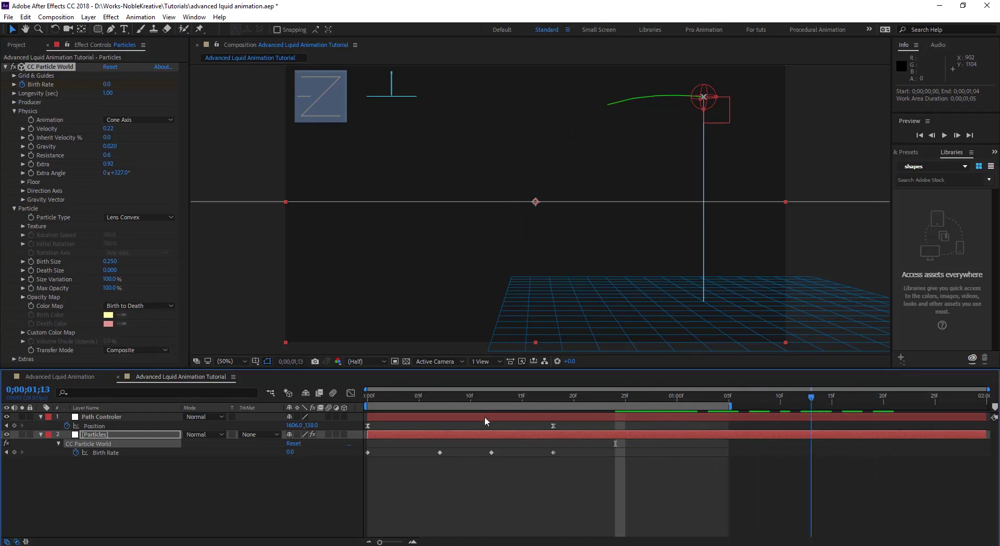
- Extend the end of the composition's work area to 0;00;01;16 and preview the particle animation
drag(731, 405, 855, 405)
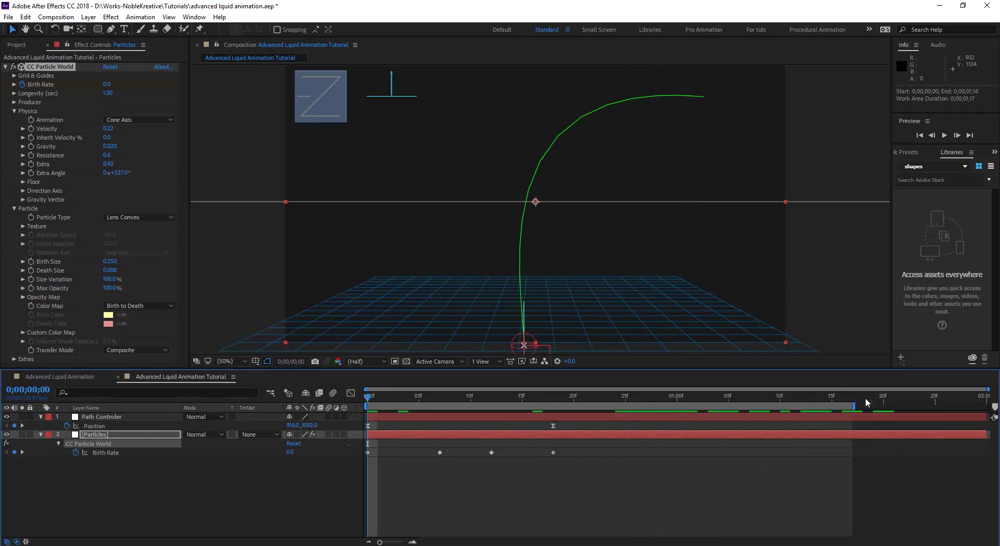
key(space)
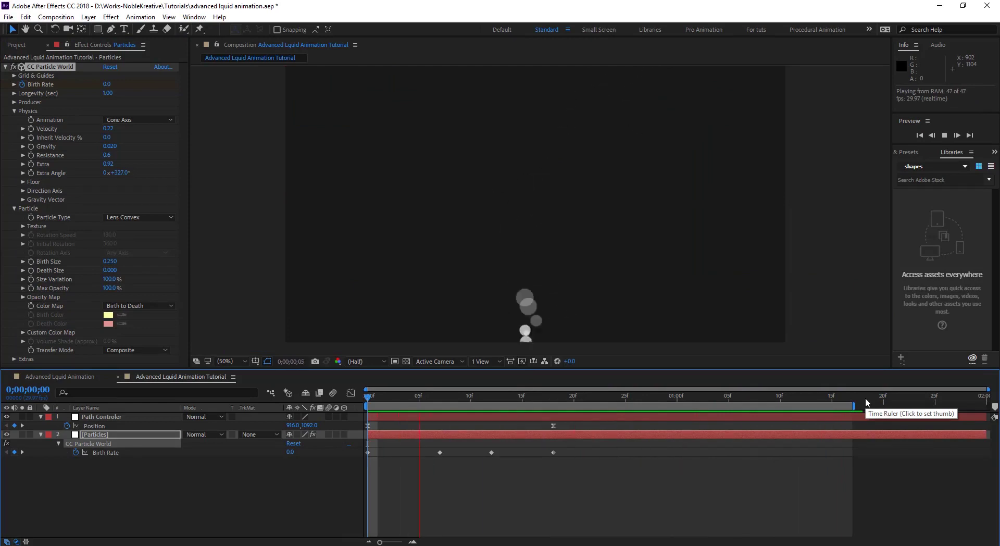
key(space)
click(480, 398)
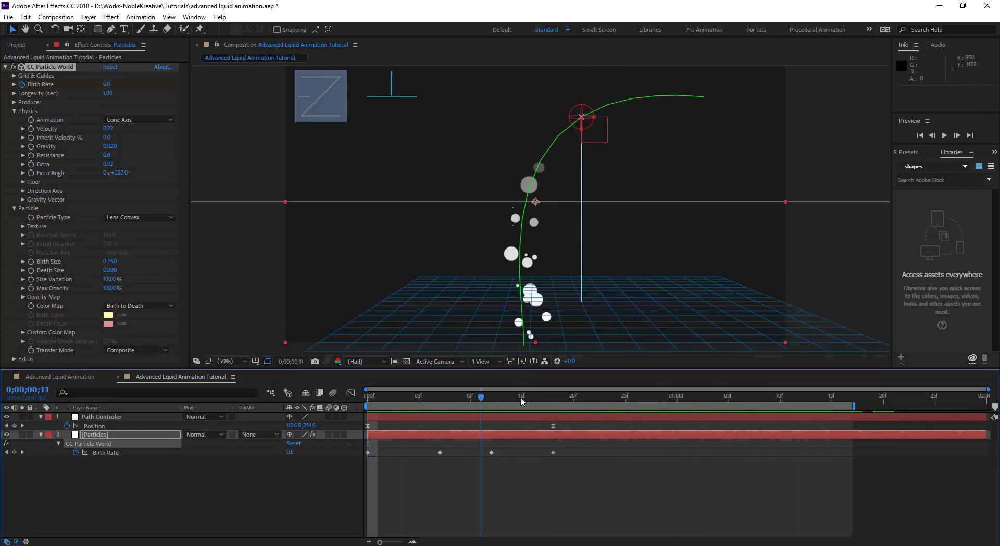
mouse_move(521, 401)
mouse_down()
mouse_move(672, 399)
mouse_move(551, 408)
mouse_move(533, 399)
mouse_up()
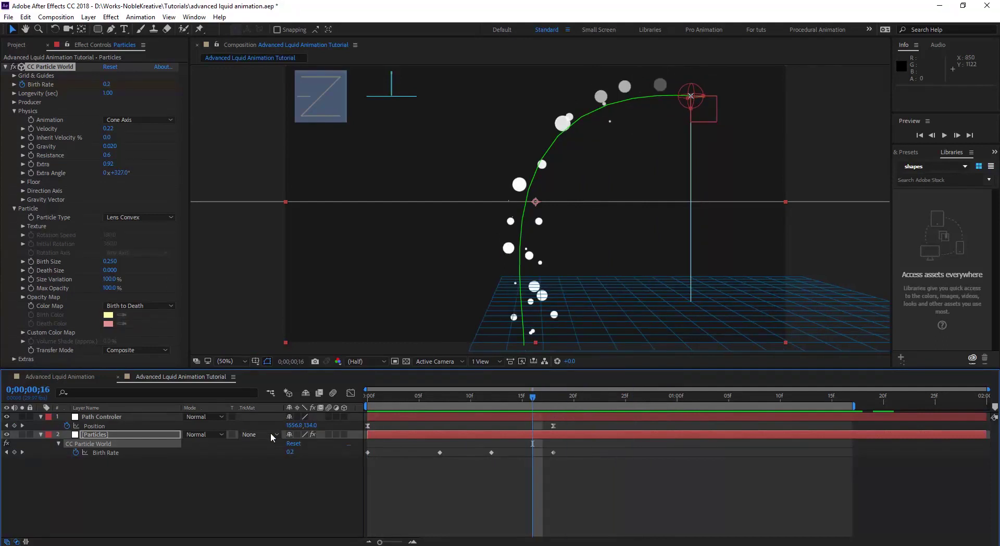
- Duplicate the Particles layer and mirror the copy horizontally with a Scale of -100, 100%
click(108, 479)
click(110, 437)
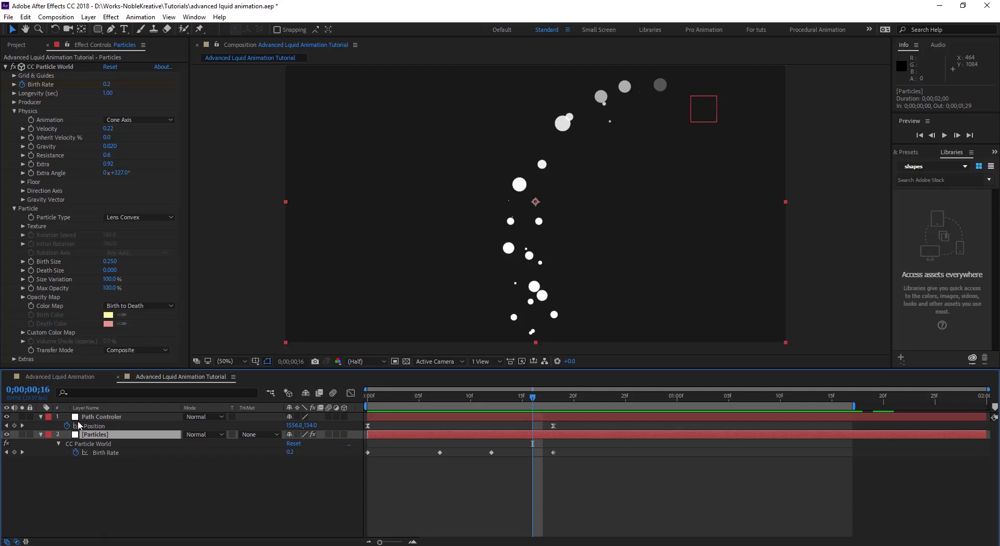
key(ctrl+d)
key(s)
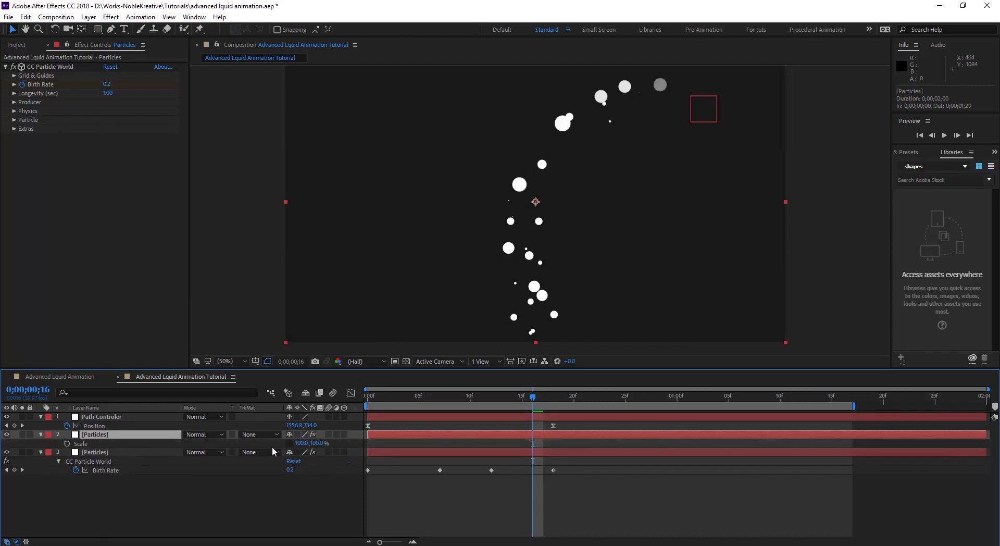
click(302, 443)
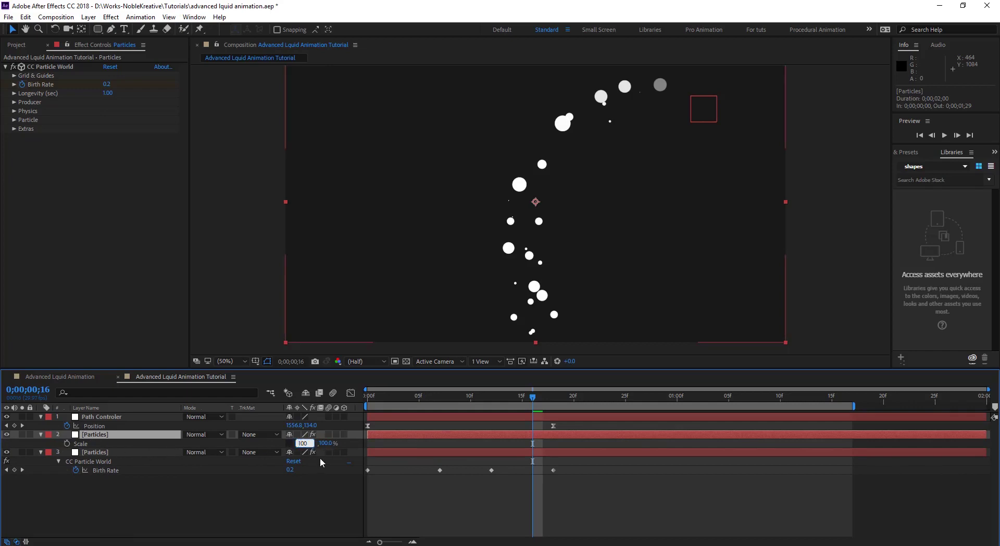
text(-)
click(239, 499)
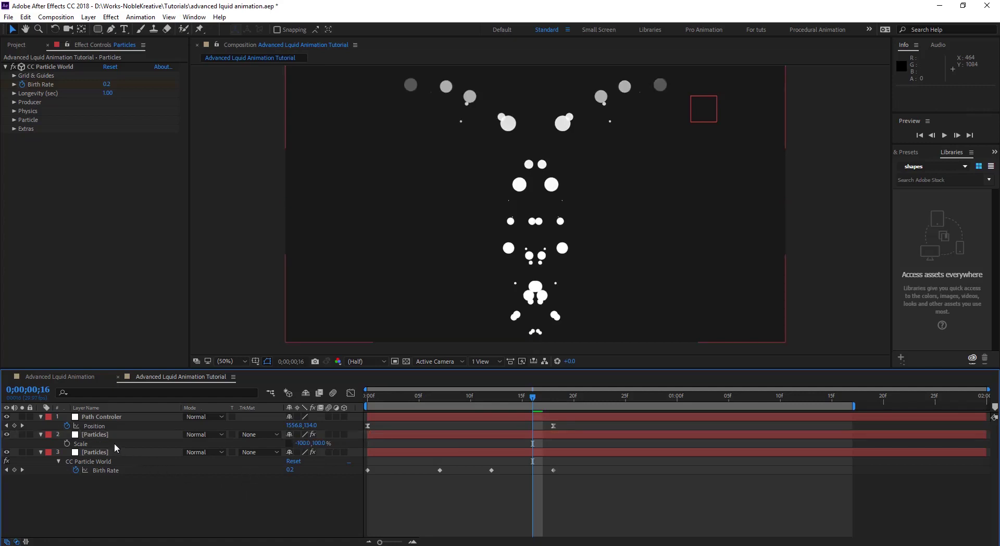
- Play back the animation to check the original and mirrored particles together
mouse_move(531, 399)
mouse_down()
mouse_move(353, 405)
mouse_move(523, 400)
mouse_up()
key(space)
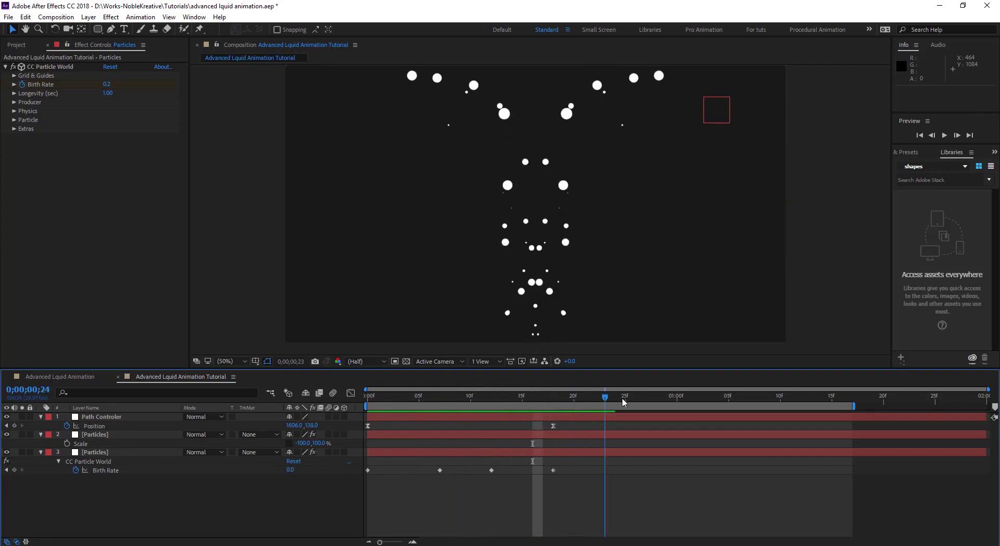
click(534, 401)
- Duplicate the mirrored Particles layer and set the new copy's Producer Position X to 0
click(86, 436)
key(ctrl+d)
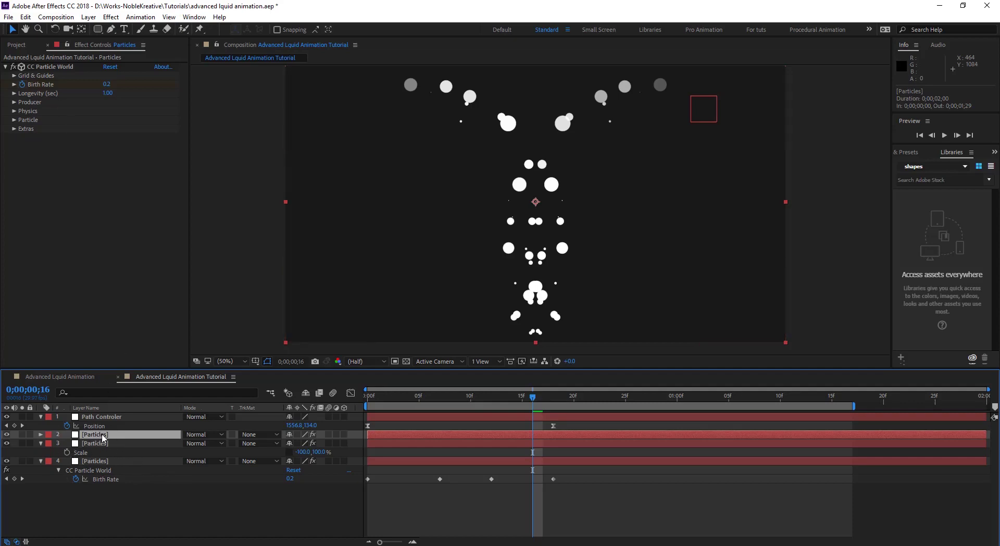
click(15, 103)
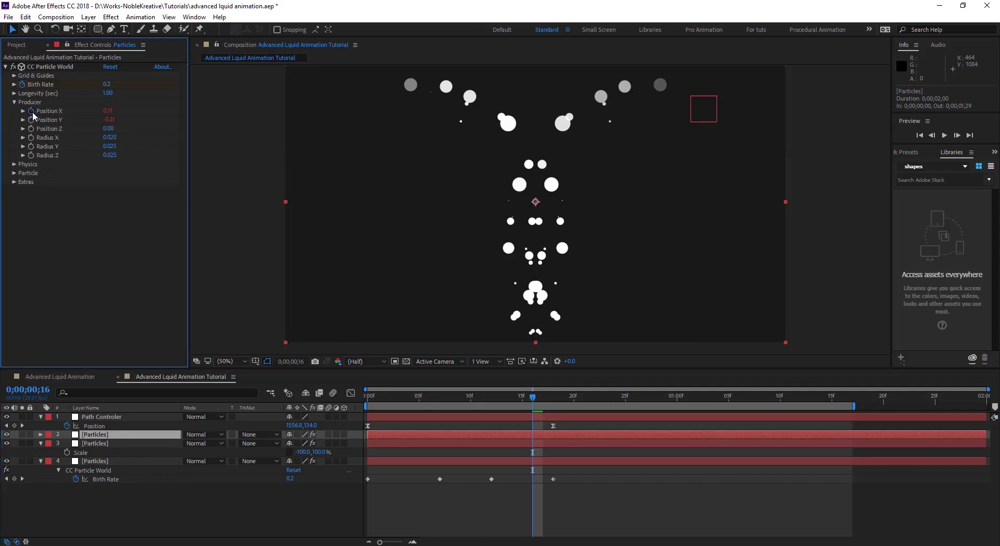
drag(110, 111, 94, 111)
click(110, 111)
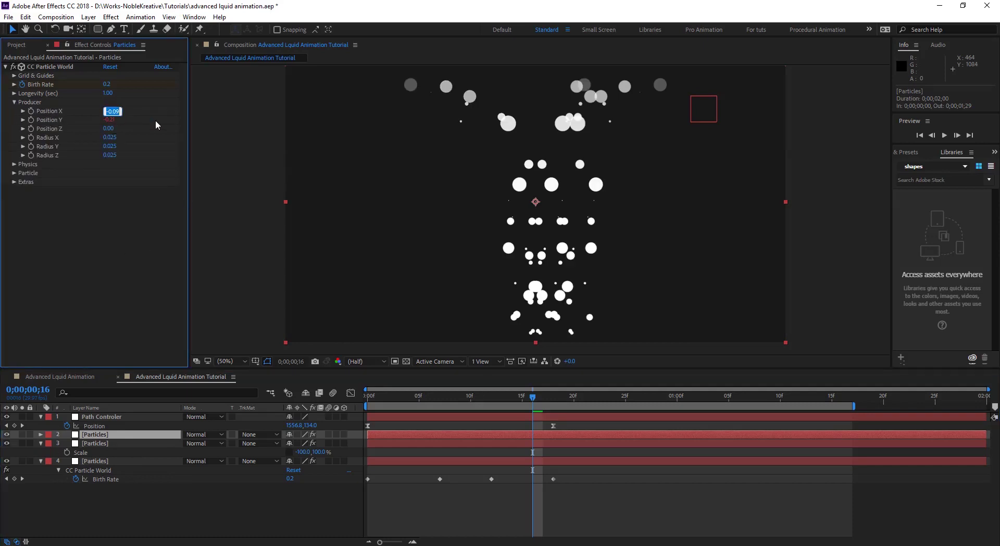
text(0)
key(Return)
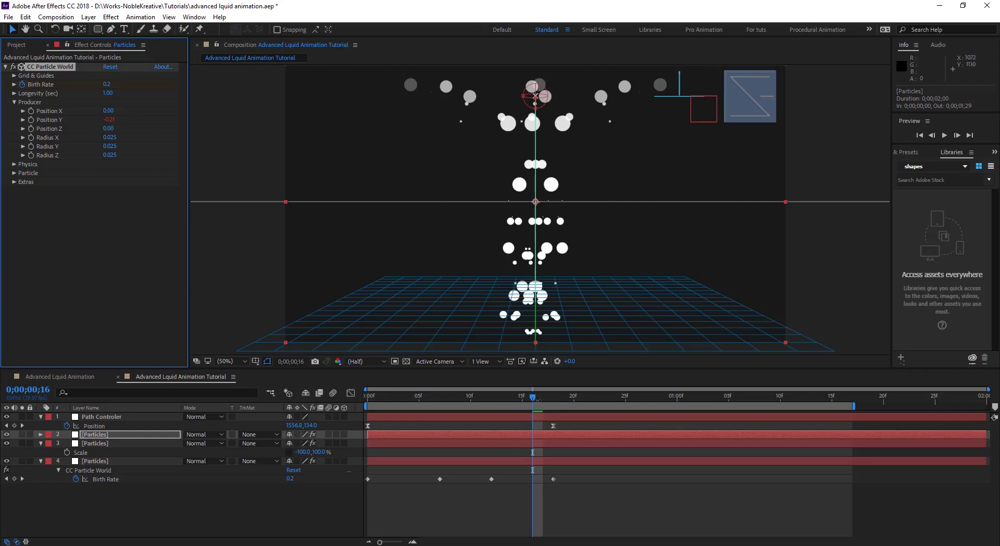
- At 0;00;00;20, set the centred Particles copy's Physics Velocity to 0.40 and Extra to about 1.70
drag(537, 399, 572, 400)
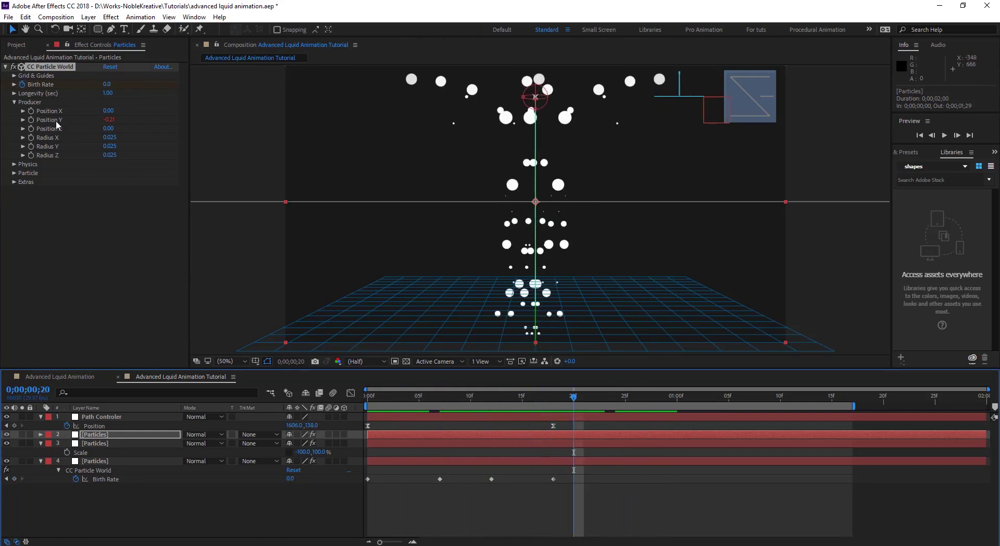
click(21, 164)
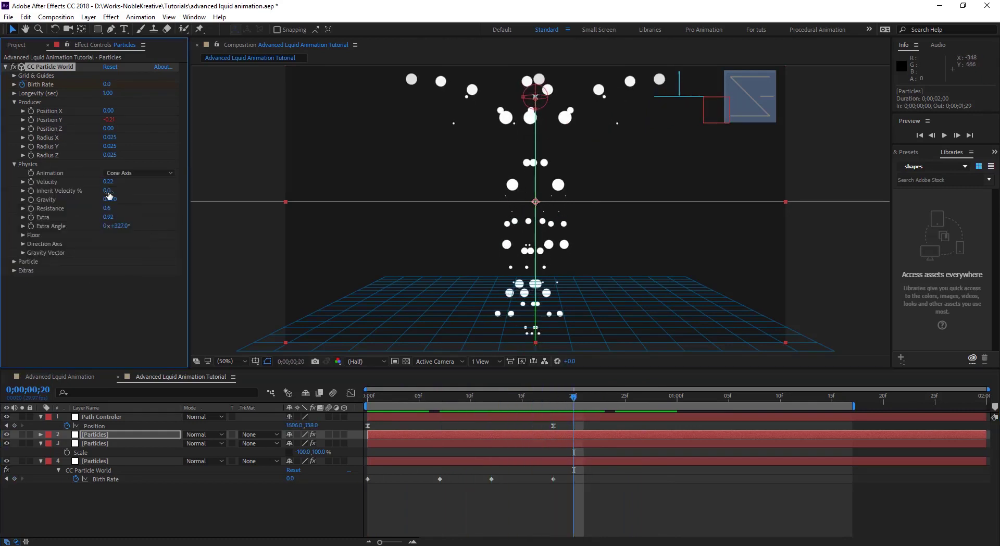
drag(110, 186, 122, 183)
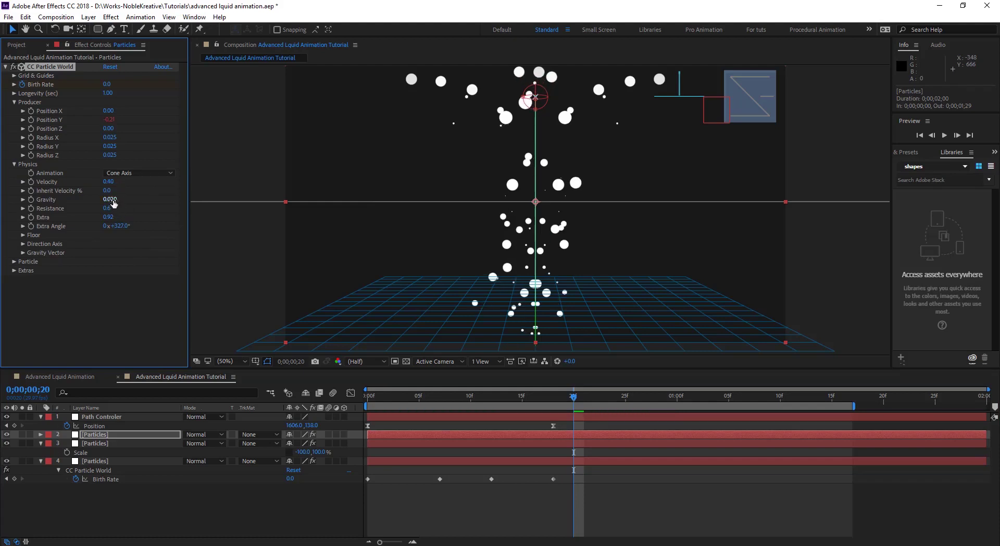
drag(110, 219, 121, 219)
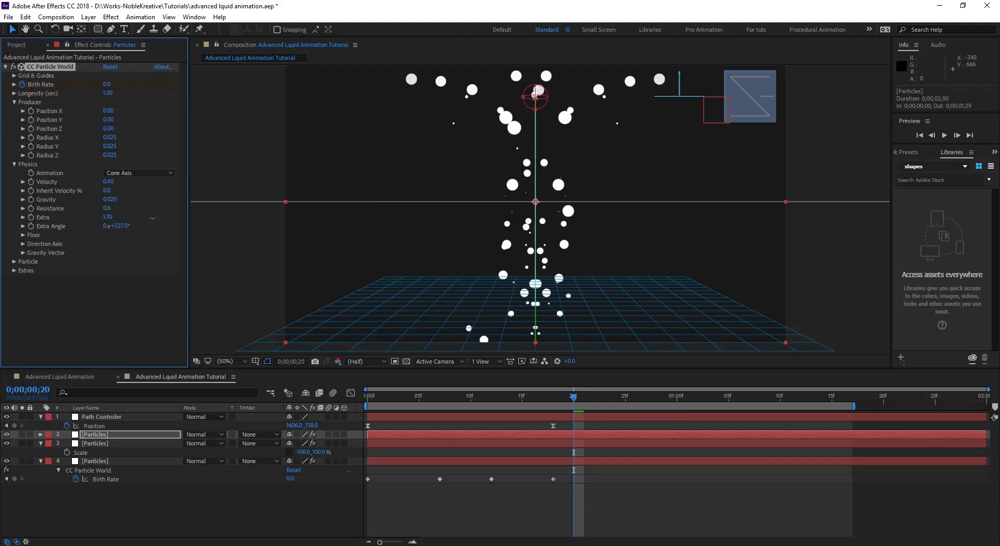
- Set the mirrored Particles layer's Physics Velocity to 0.39 and Extra Angle to 1x+15°, and check the particles at 0;00;00;25
click(110, 444)
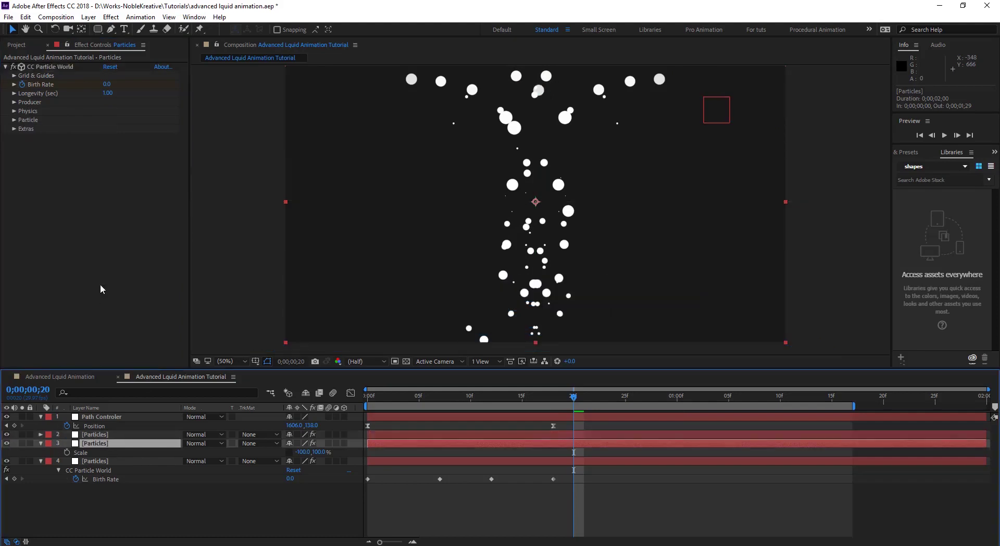
click(14, 111)
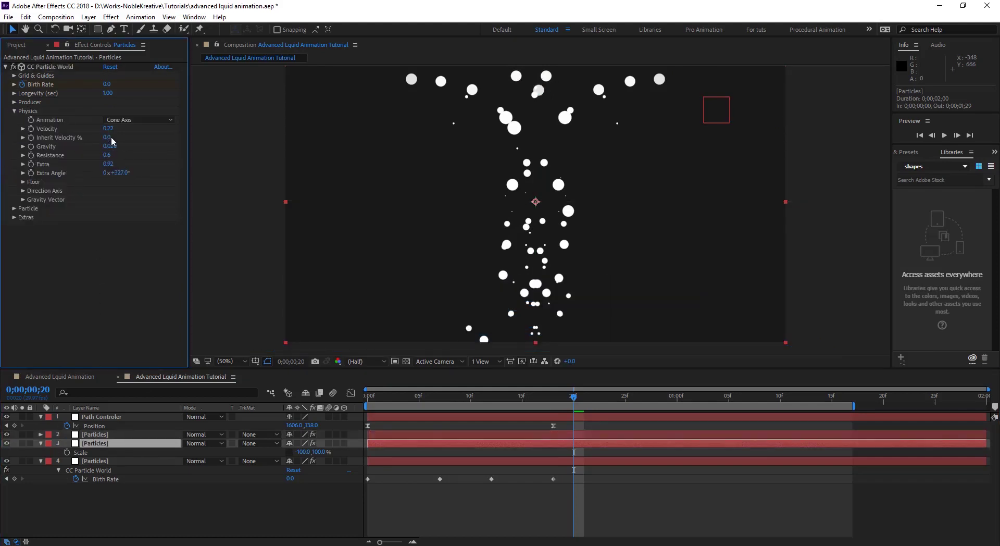
drag(110, 131, 119, 129)
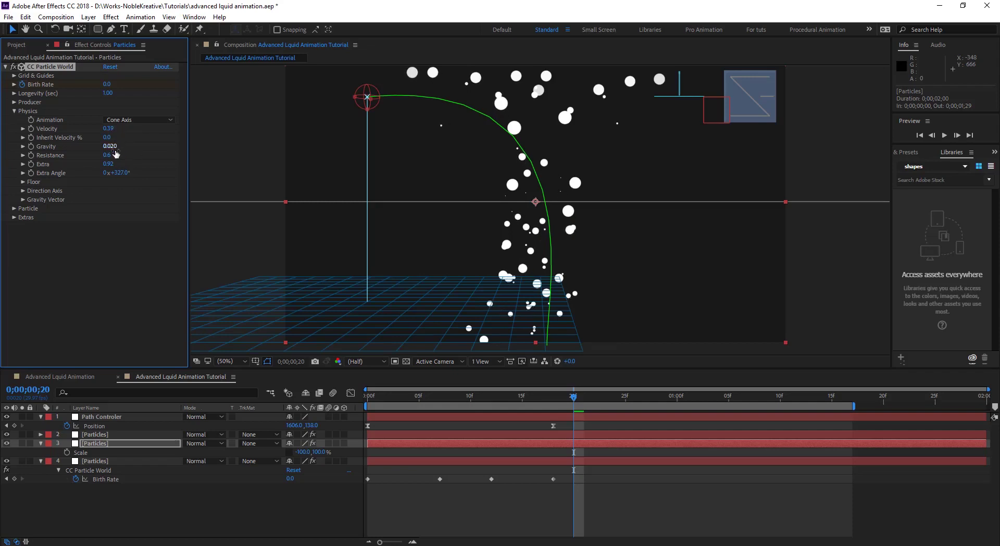
drag(123, 170, 149, 173)
click(654, 503)
drag(569, 405, 625, 405)
- Collapse the expanded properties of the Path Controler and all Particles layers in the timeline
click(41, 416)
click(40, 435)
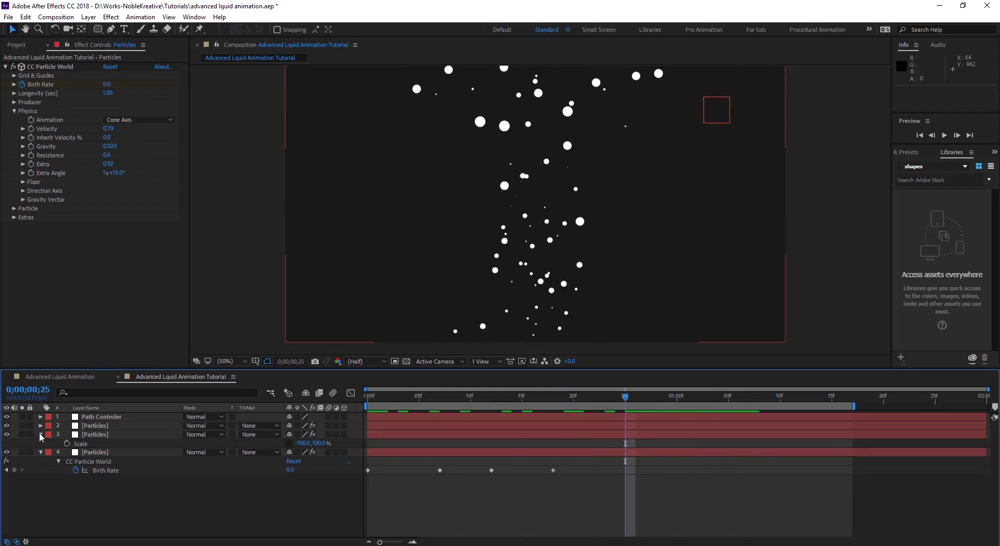
click(40, 444)
right_click(89, 489)
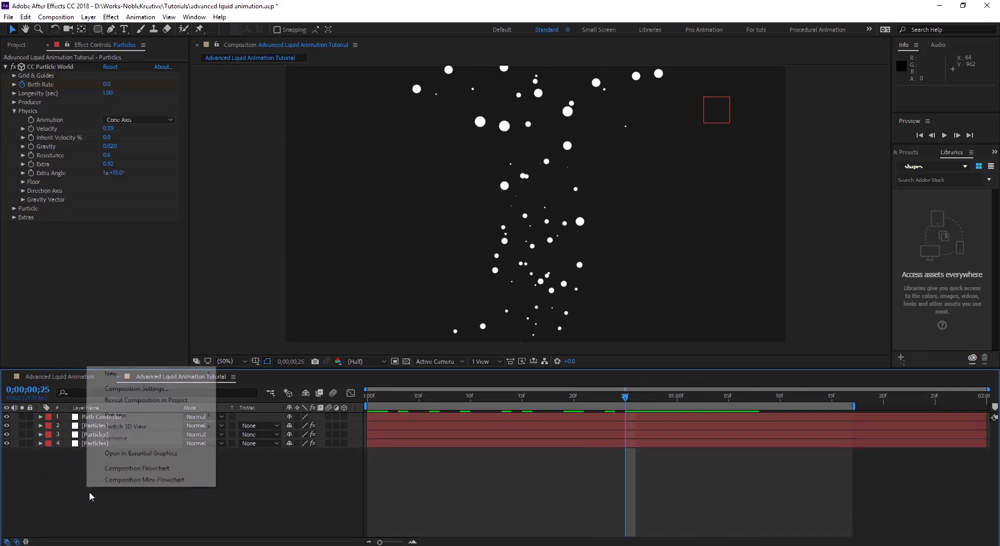
click(65, 498)
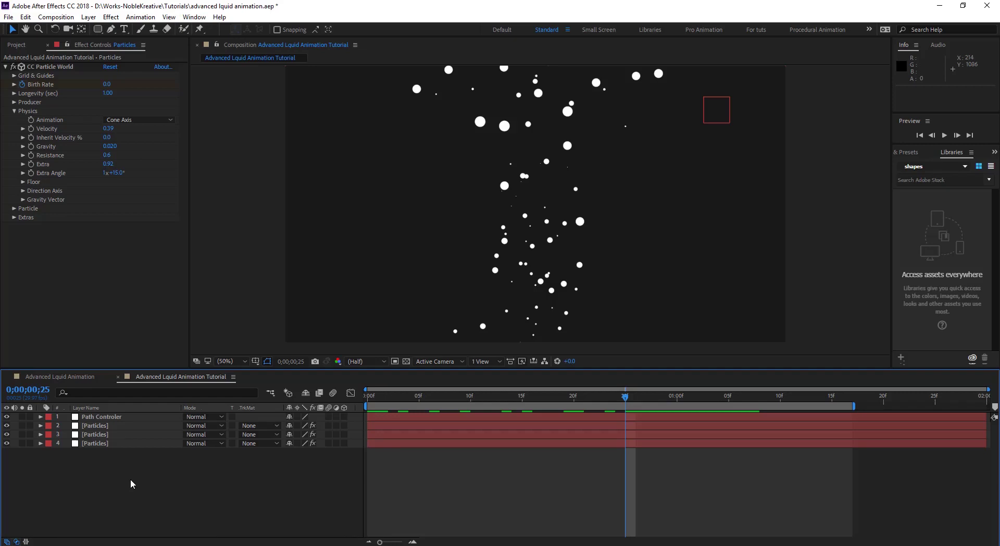
- Create a composition-sized rectangle on a new shape layer and delete its Rectangle 1 group to leave the layer empty
click(97, 29)
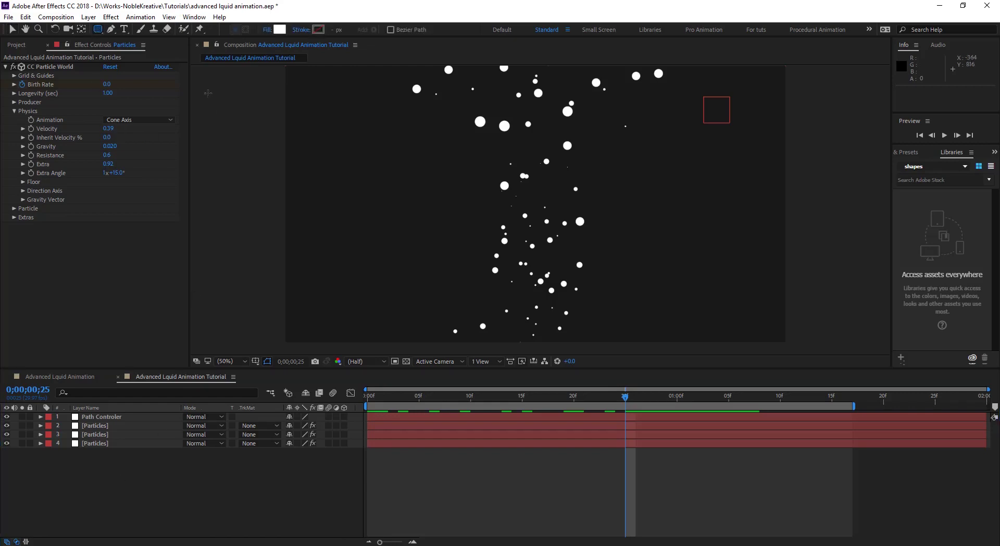
double_click(98, 29)
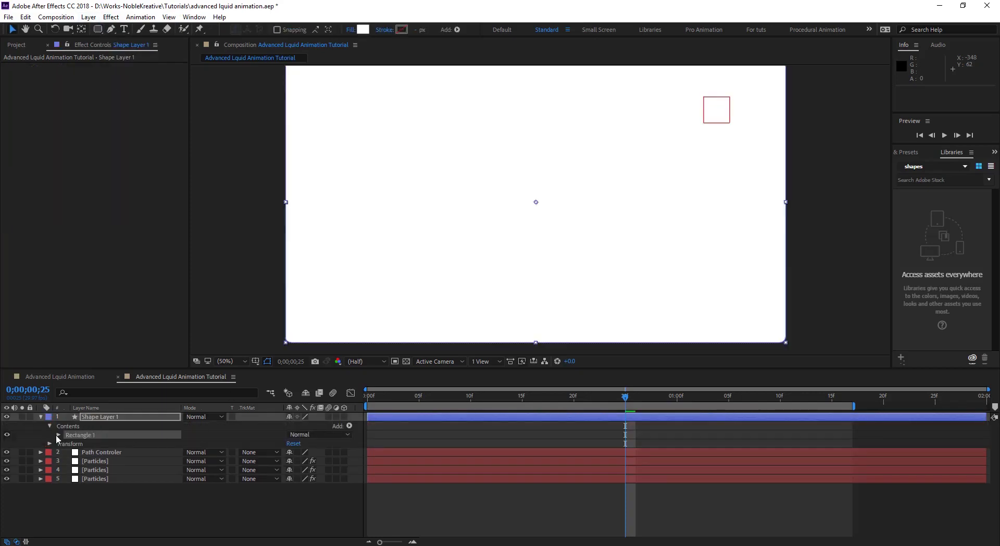
click(86, 435)
key(Delete)
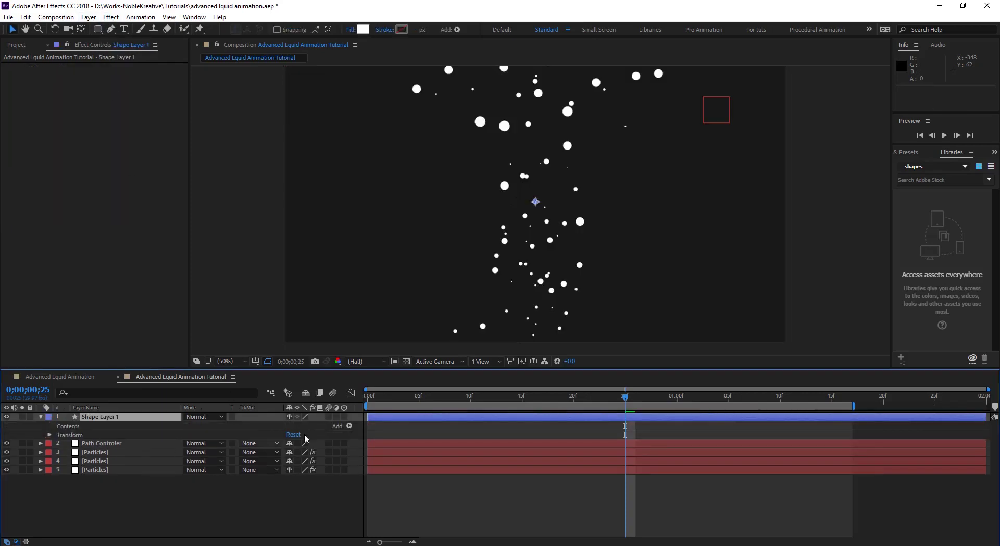
- Solo Shape Layer 1, add an empty Path to its contents and expand it to show the Path property
click(349, 425)
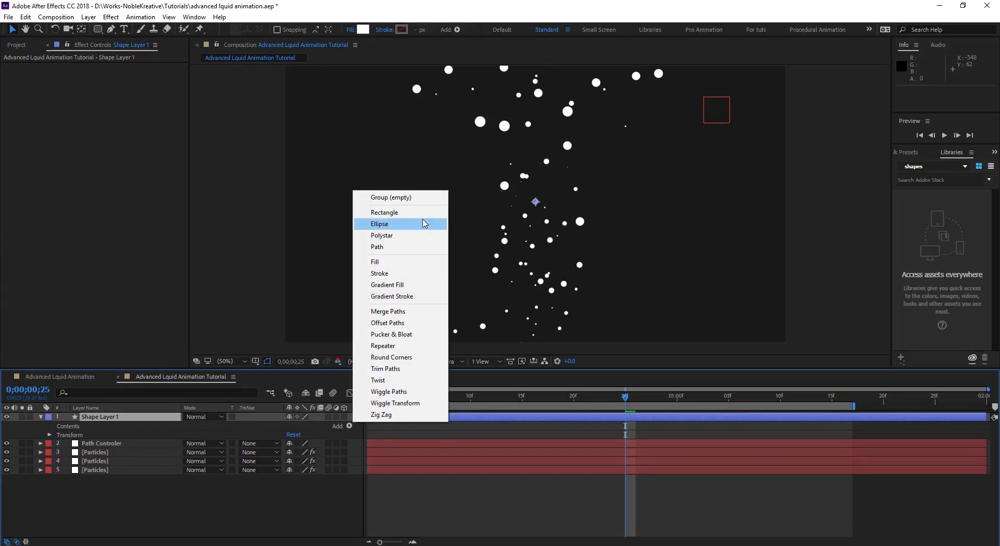
click(22, 416)
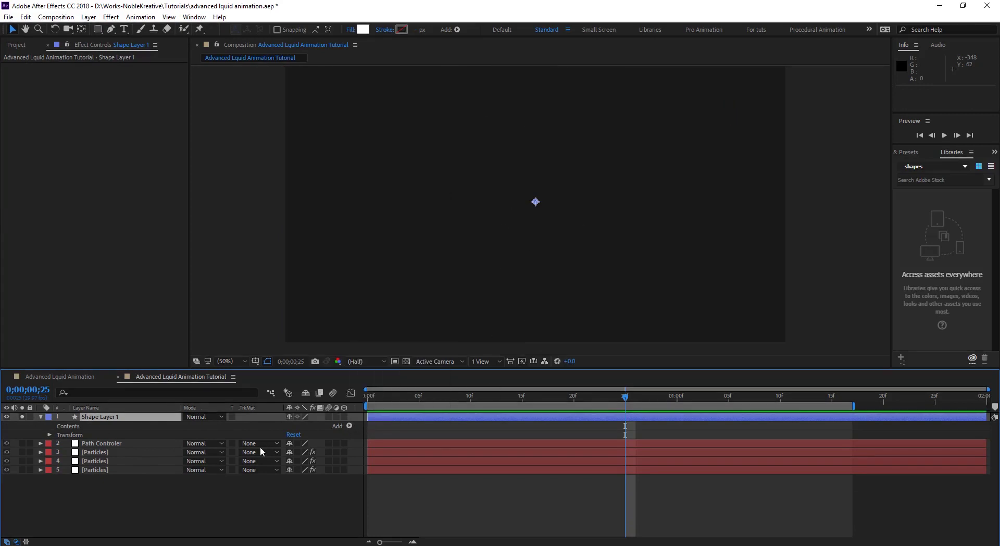
click(349, 425)
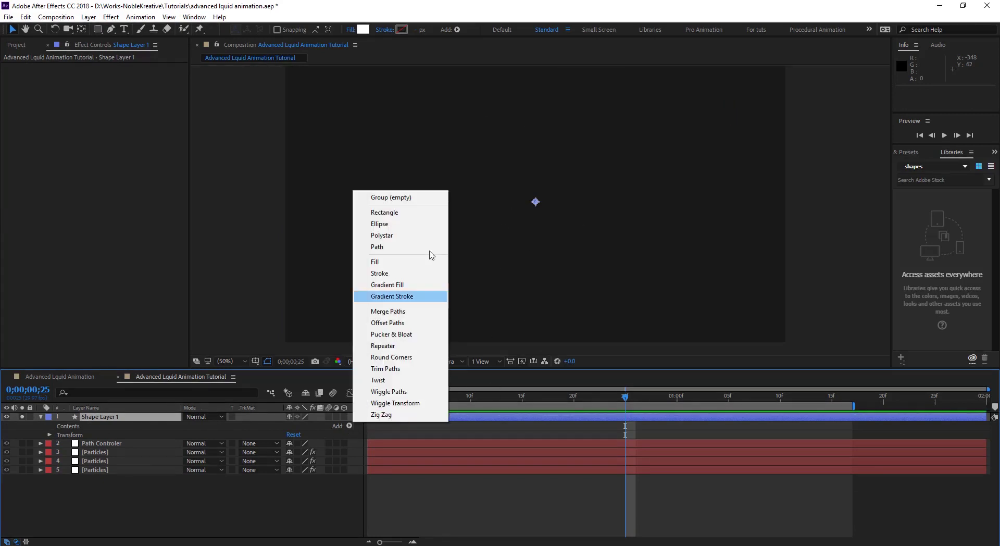
click(400, 246)
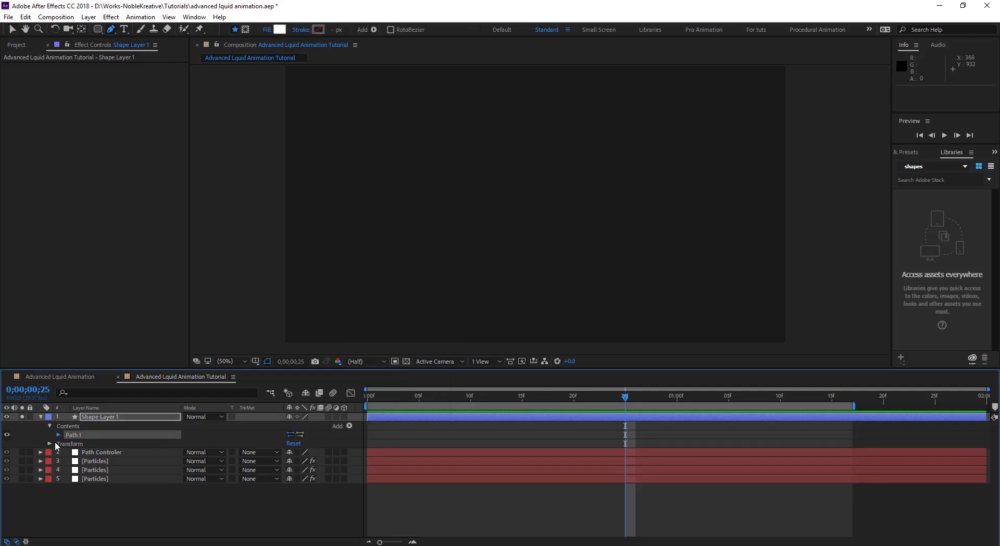
click(58, 435)
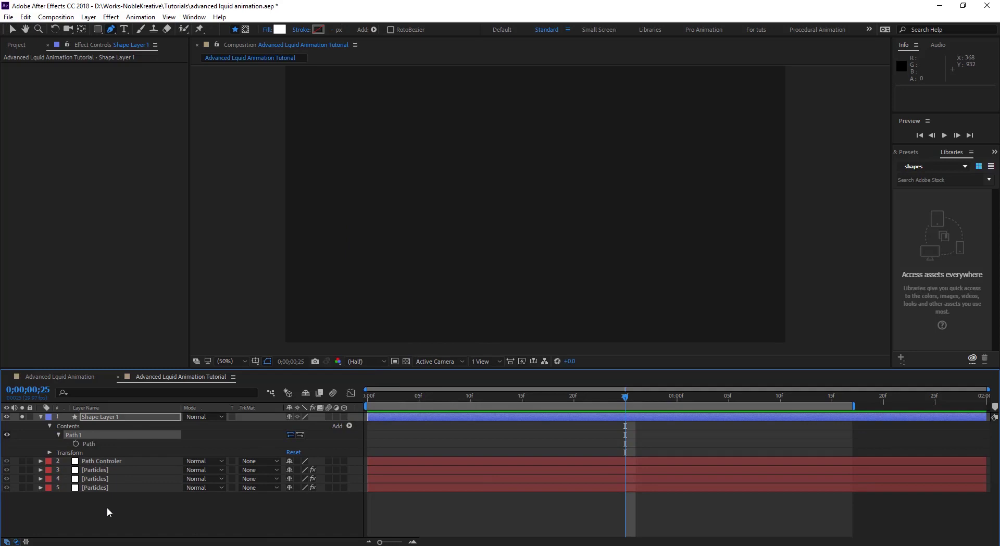
- Copy the Path Controler's Position keyframes and paste them into the Path property of Shape Layer 1 at 0;00;00;02
click(115, 461)
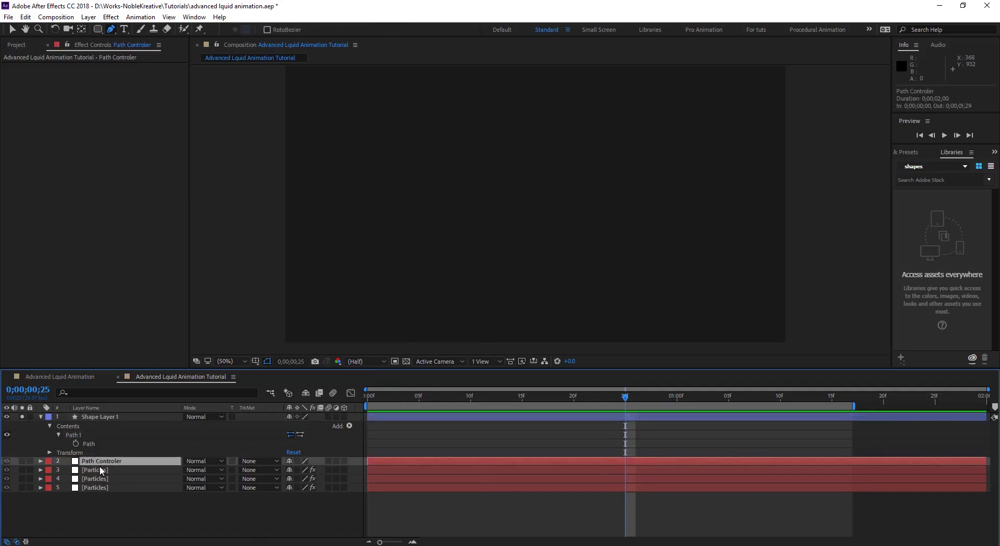
key(p)
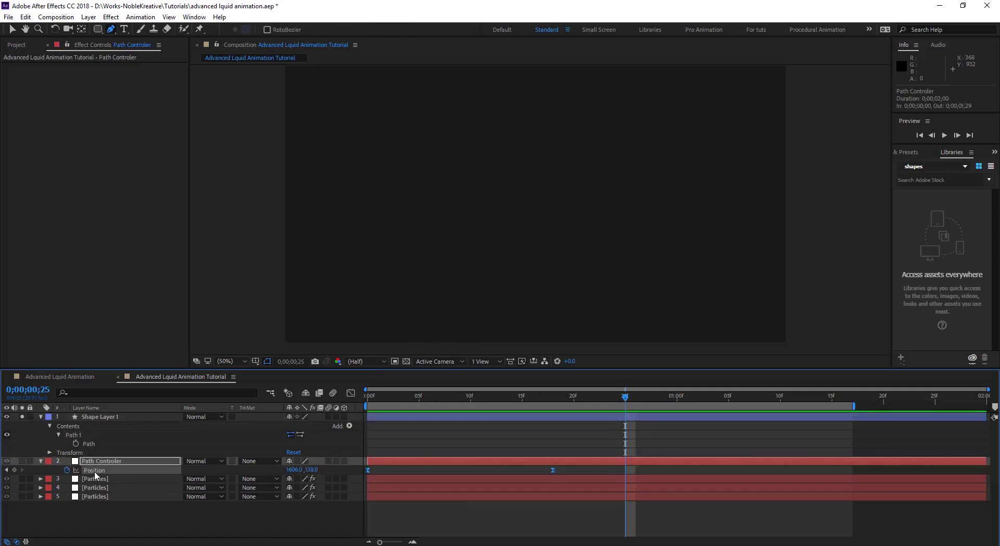
key(ctrl+c)
click(87, 444)
key(Home)
key(Page_Down)
key(Page_Down)
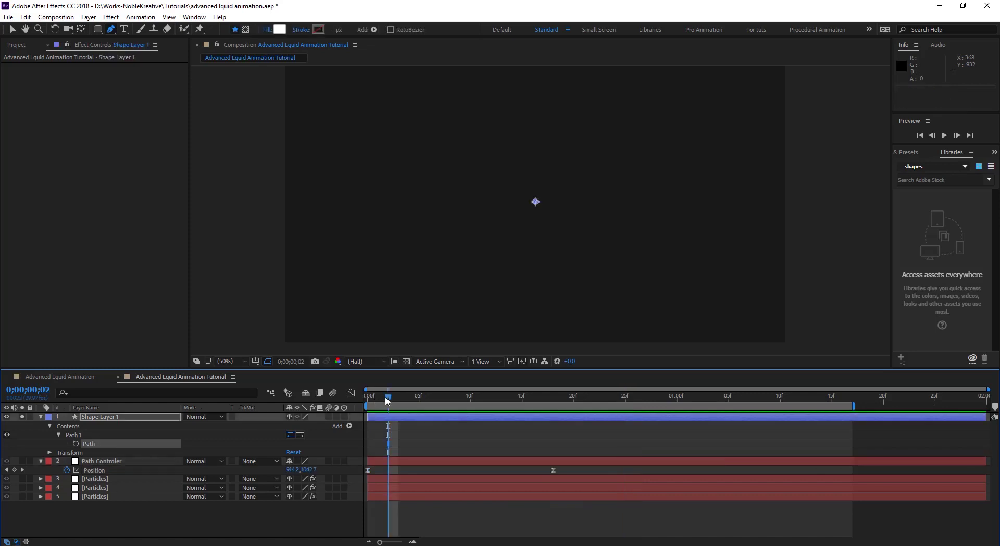
key(ctrl+v)
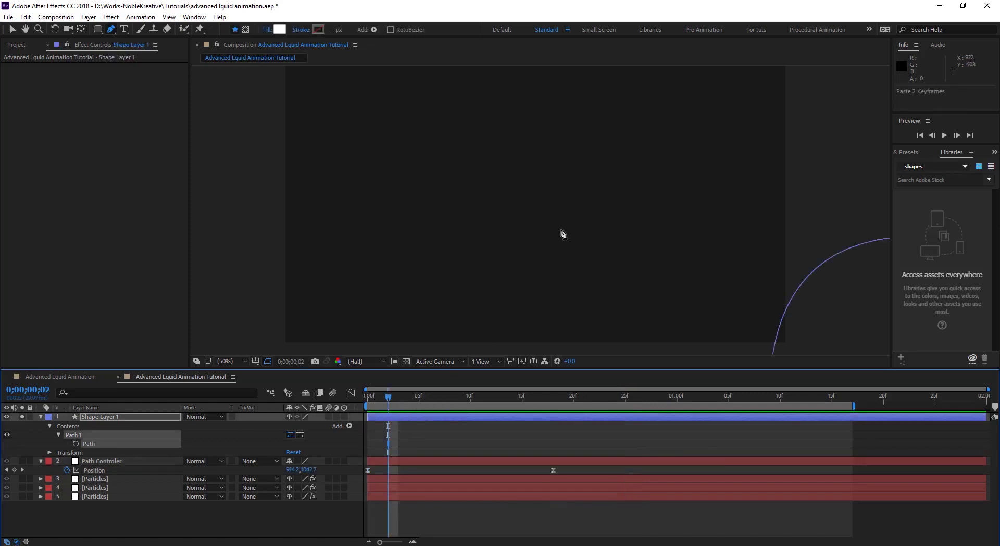
- Move the pasted curve into the composition so it starts just below the middle of the frame's lower edge
key(comma)
key(comma)
key(v)
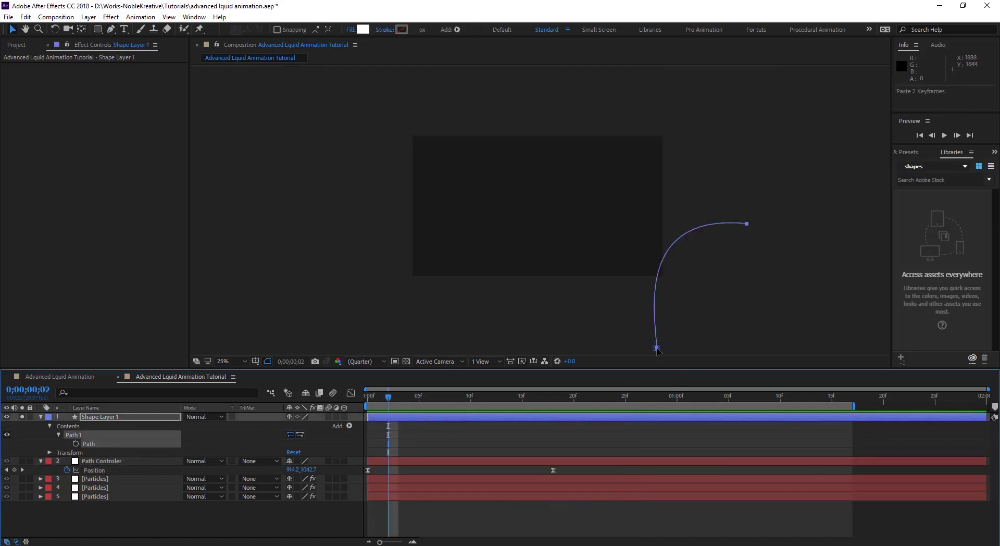
drag(656, 349, 543, 265)
key(period)
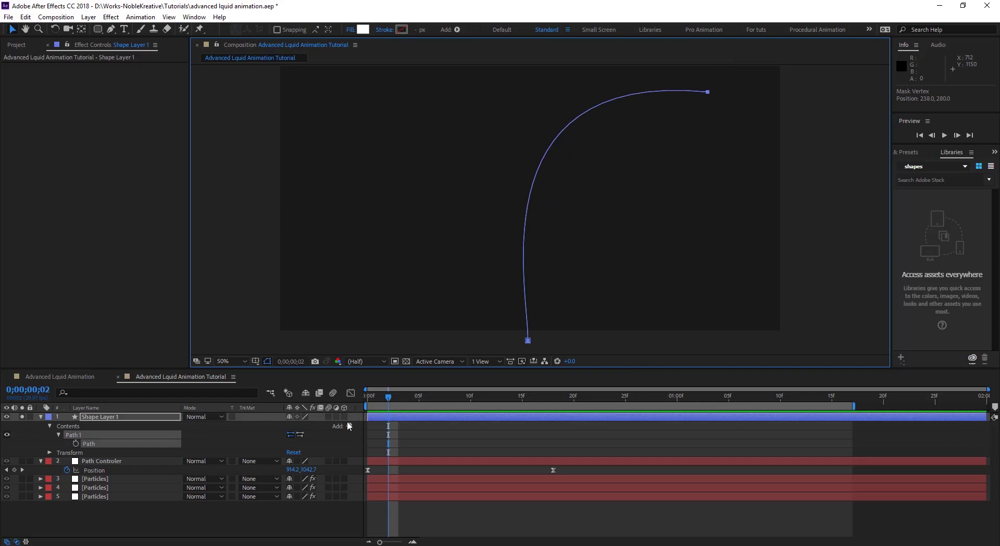
- Add a Stroke to Shape Layer 1 with a Stroke Width of 63 and a Round Cap
click(349, 425)
click(388, 275)
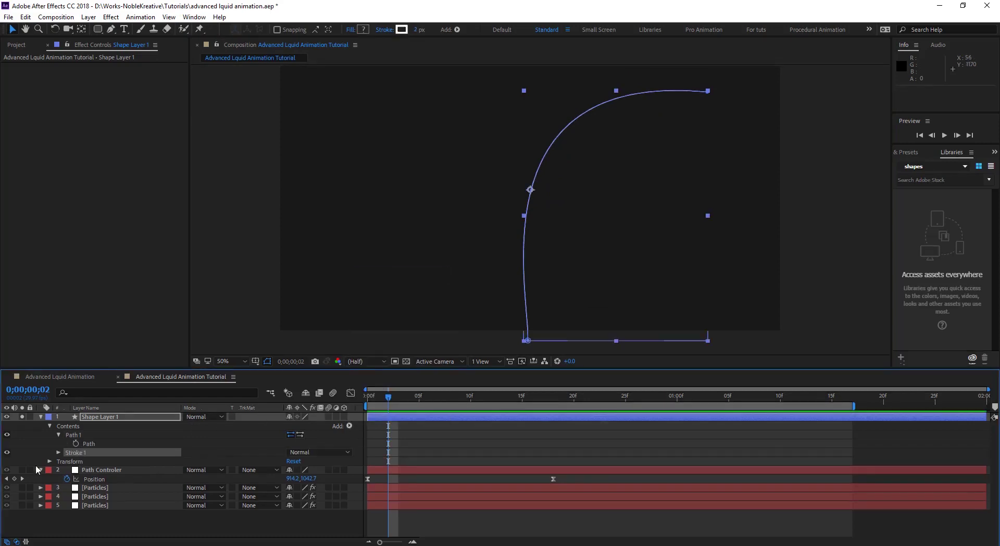
click(59, 451)
drag(284, 488, 324, 500)
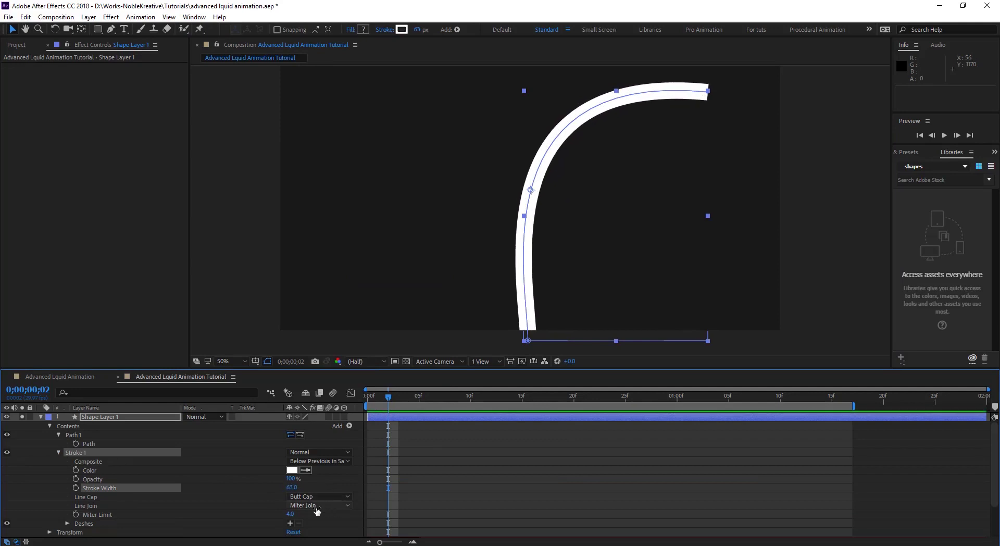
click(319, 497)
click(315, 520)
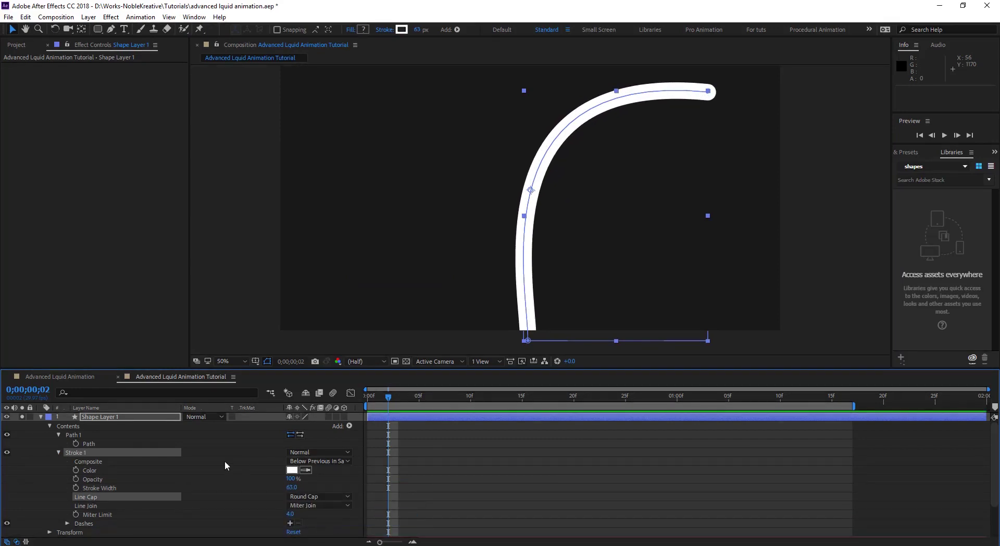
- Add Trim Paths to Shape Layer 1 and expand its Start, End and Offset properties
click(348, 426)
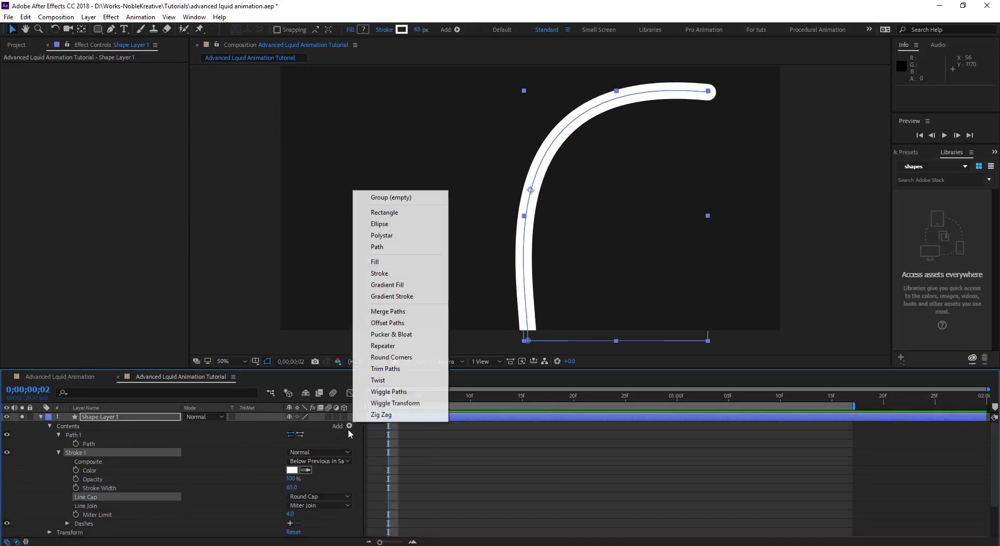
click(395, 369)
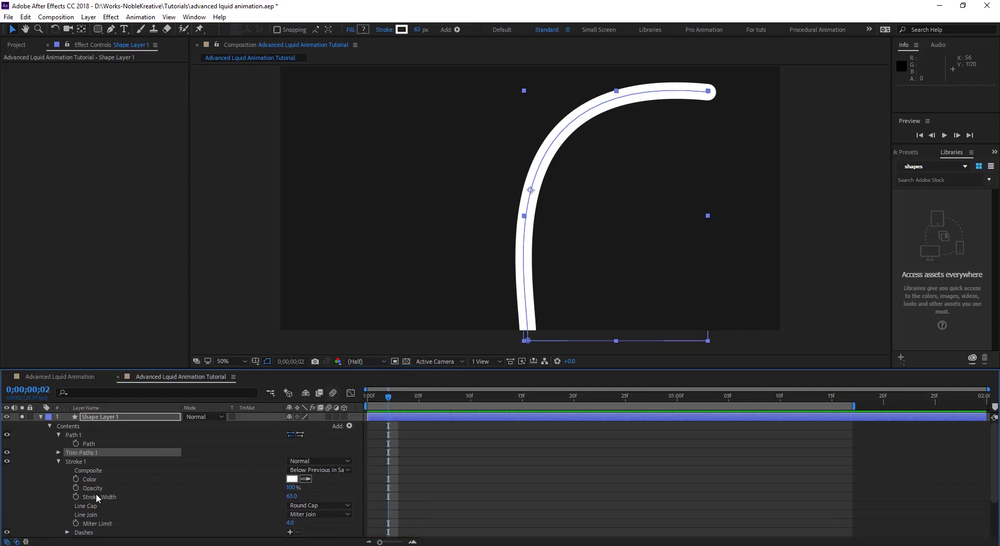
click(58, 454)
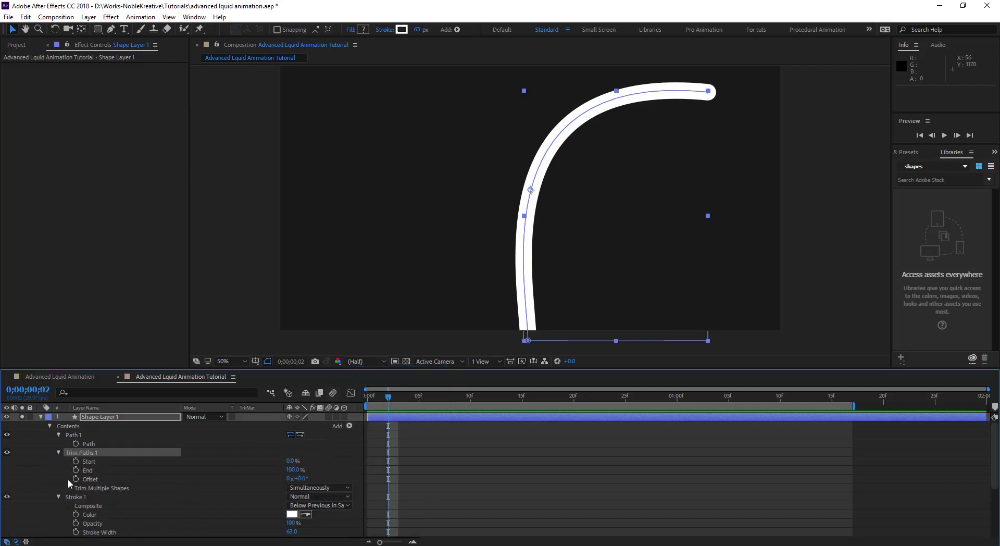
- Keyframe Trim Paths Start and End at 0% at 0;00;00;02 and at 100% at 0;00;00;25
drag(294, 469, 245, 469)
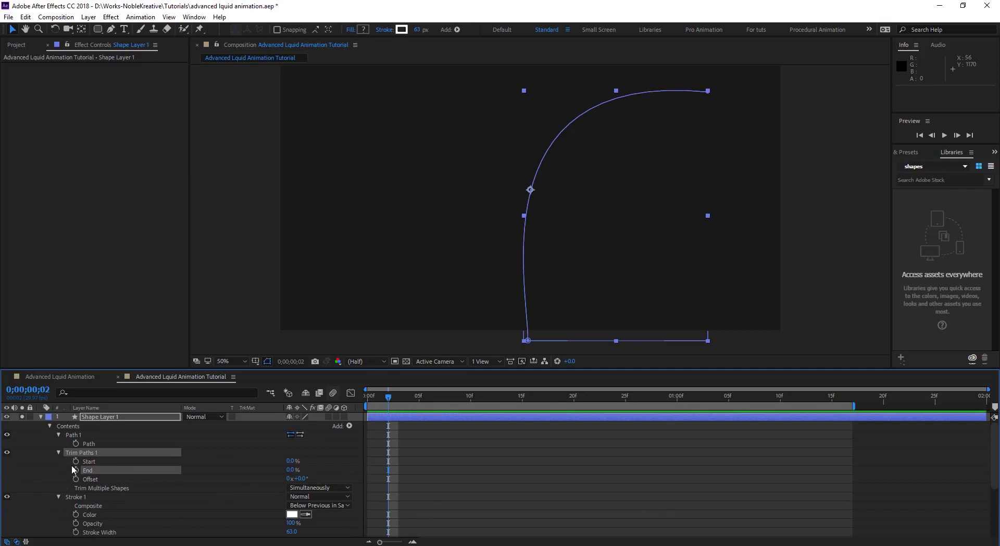
click(76, 461)
click(76, 470)
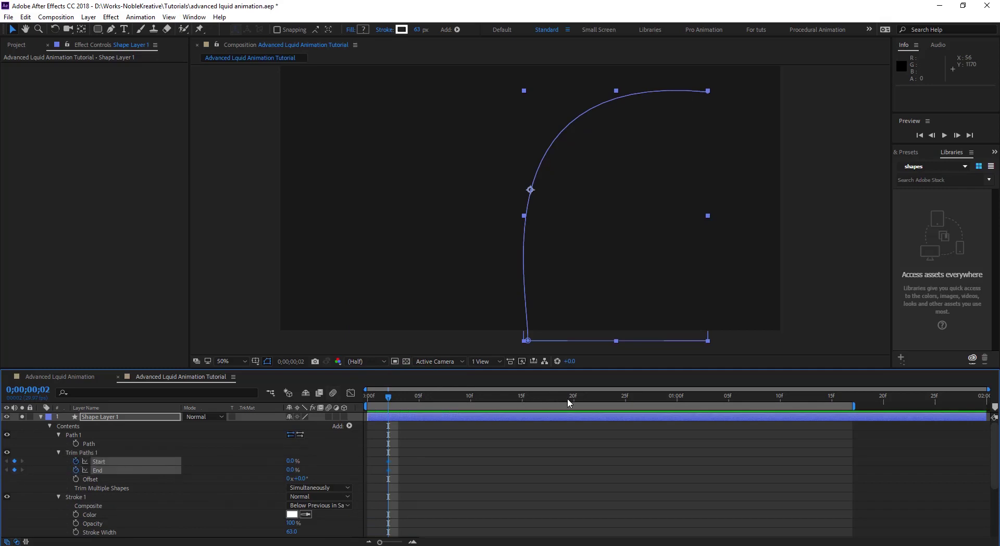
drag(569, 402, 625, 402)
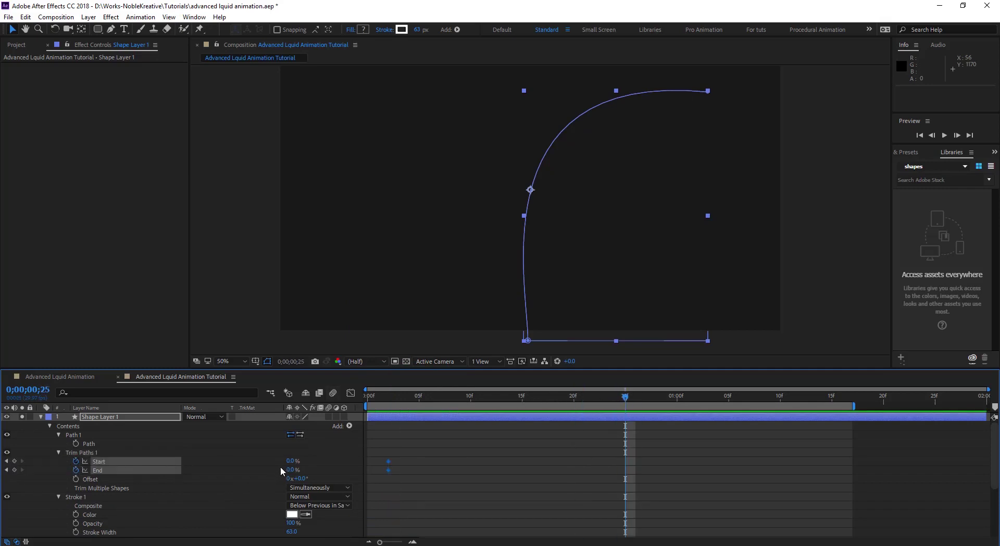
drag(290, 469, 295, 461)
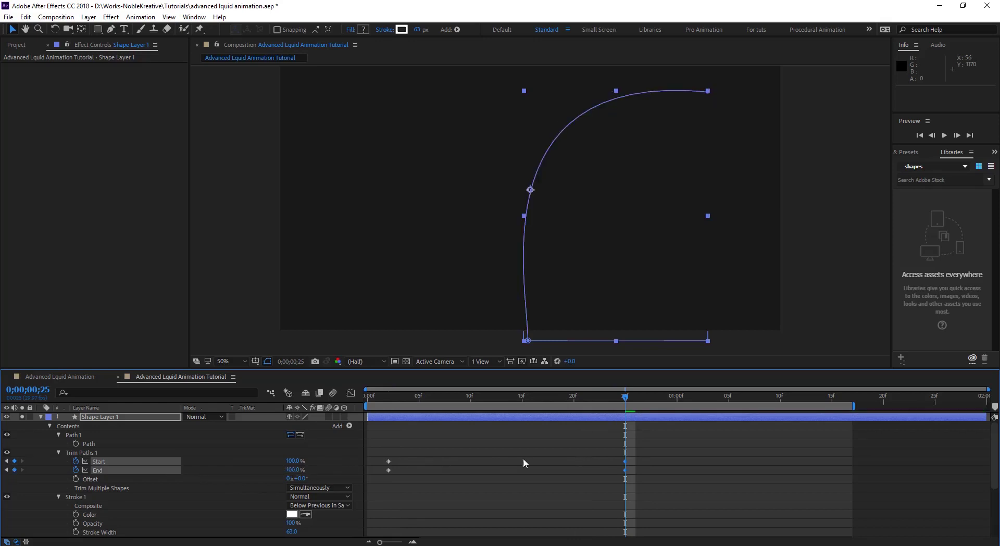
- Delay the last Start keyframe of Trim Paths to 0;00;00;29 and preview the stroke animation
click(643, 466)
drag(625, 461, 664, 459)
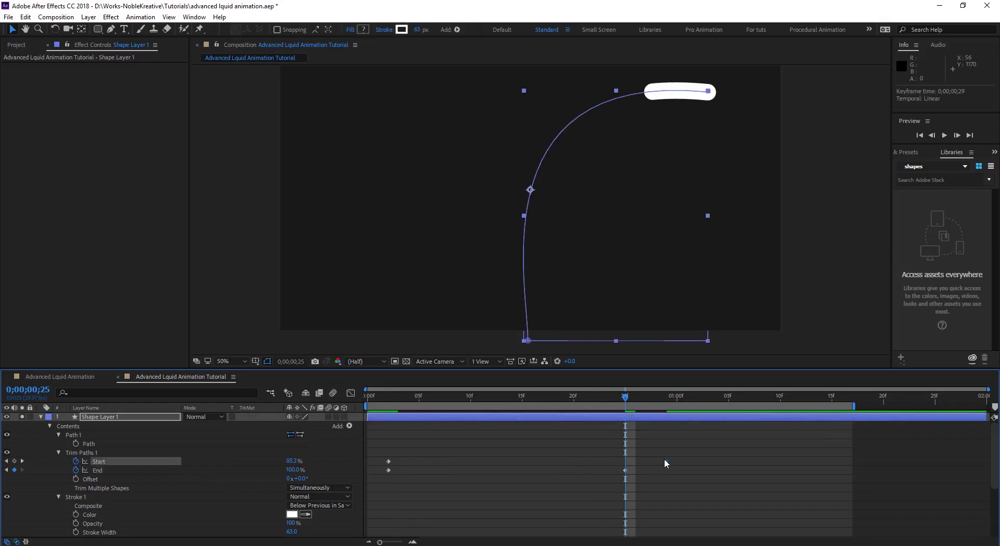
drag(625, 398, 359, 396)
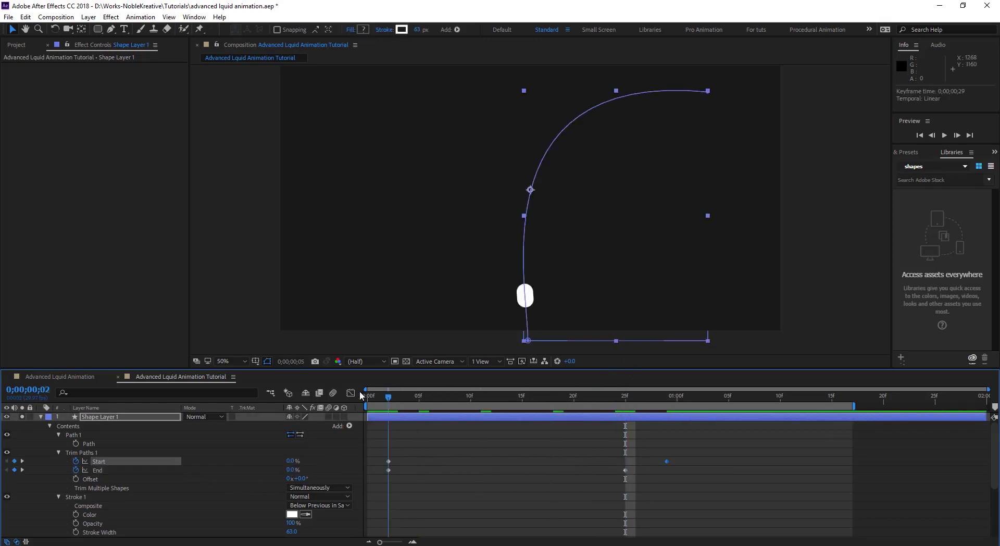
key(space)
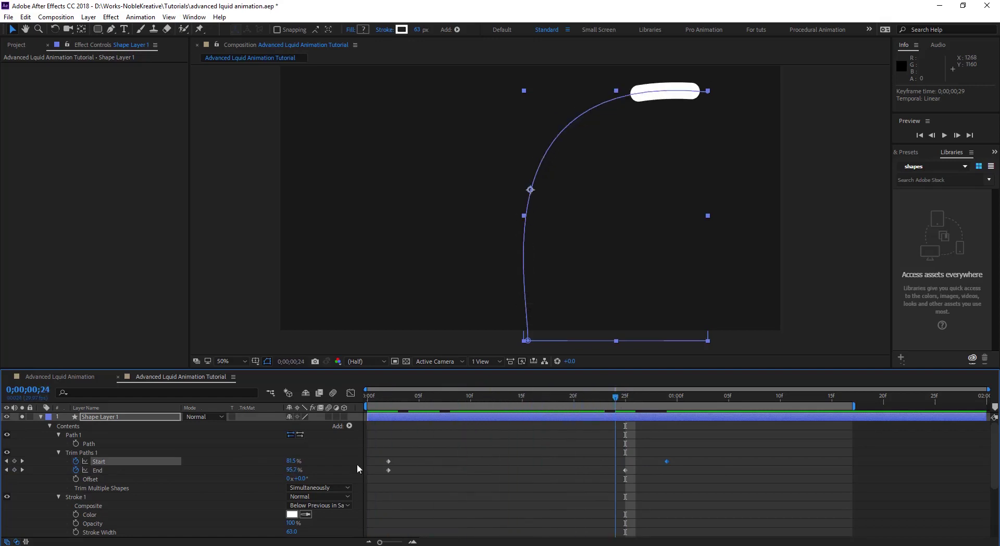
- Move the first Trim Paths Start and End keyframes to 0;00;00;00 and apply Easy Ease to all four keyframes
drag(398, 456, 366, 472)
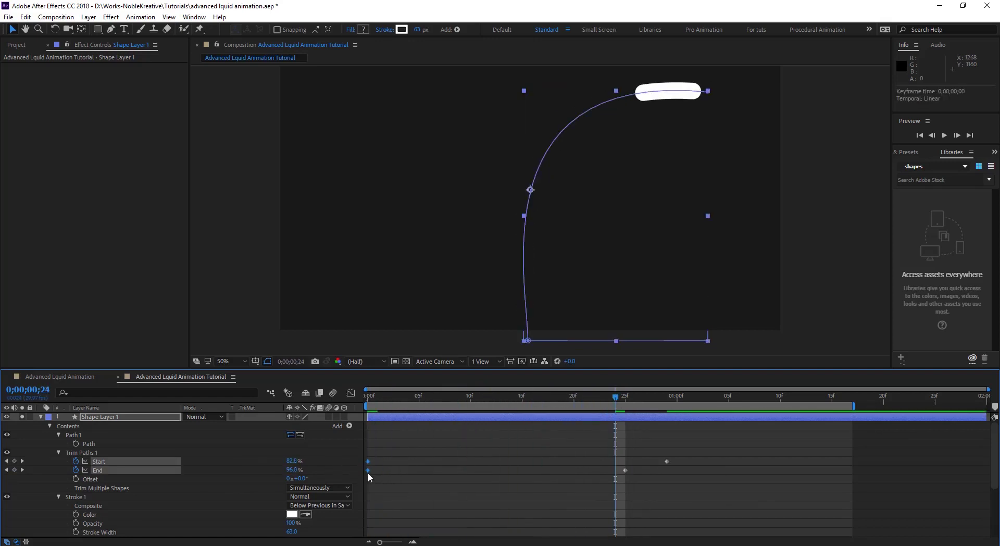
drag(701, 447, 367, 501)
key(F9)
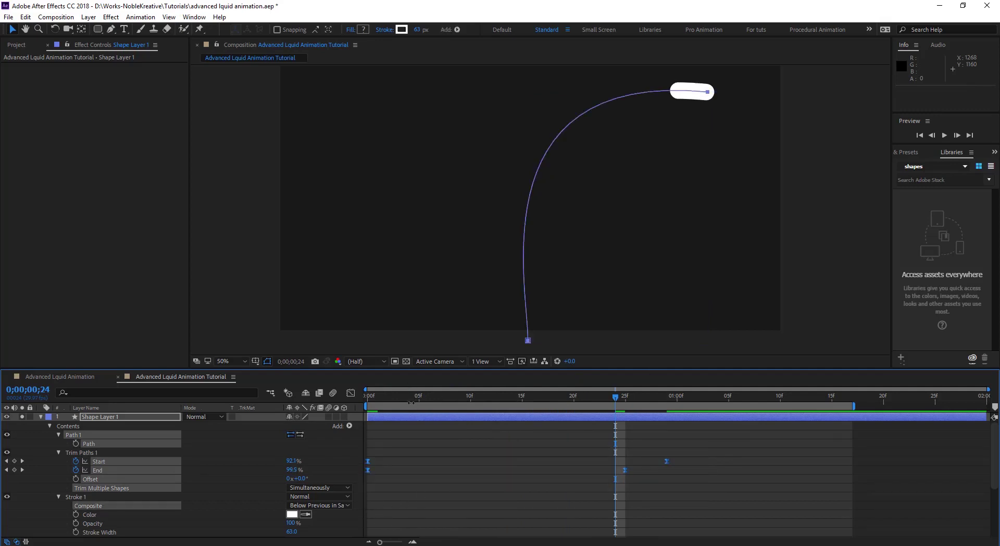
drag(370, 405, 358, 402)
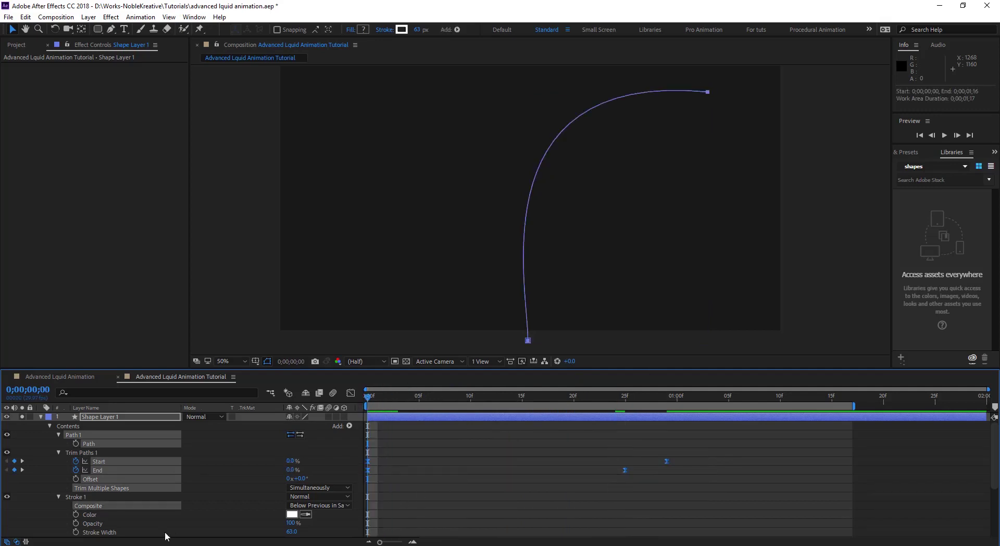
- Keyframe Shape Layer 1's Stroke Width at 50 and place that keyframe at 0;00;00;03
click(197, 499)
scroll(177, 506, down, 2)
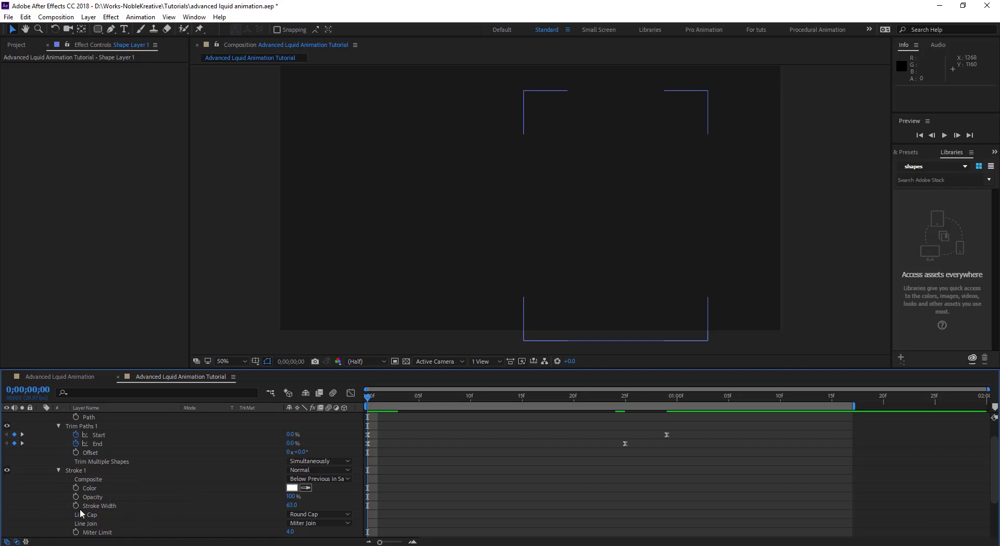
drag(368, 397, 397, 397)
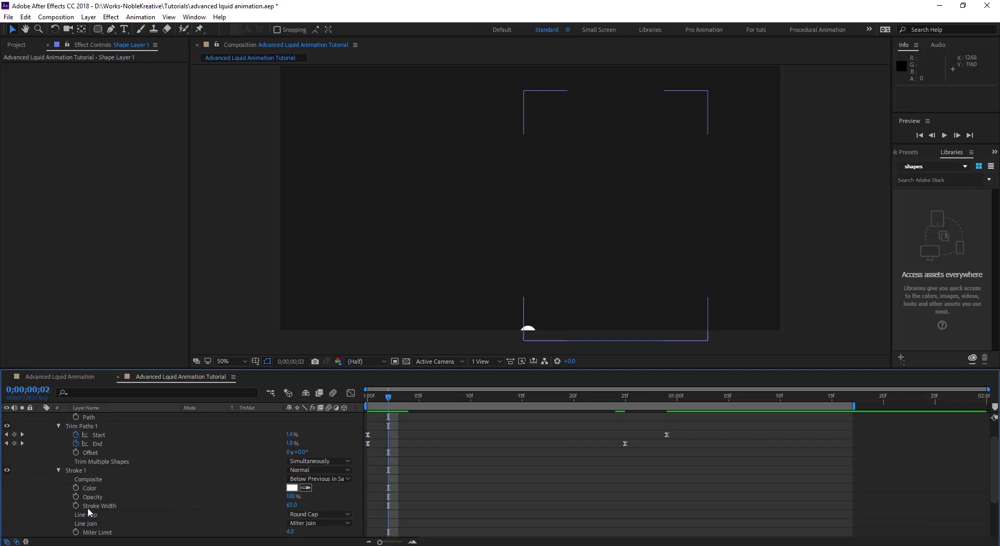
click(292, 505)
text(50)
key(Return)
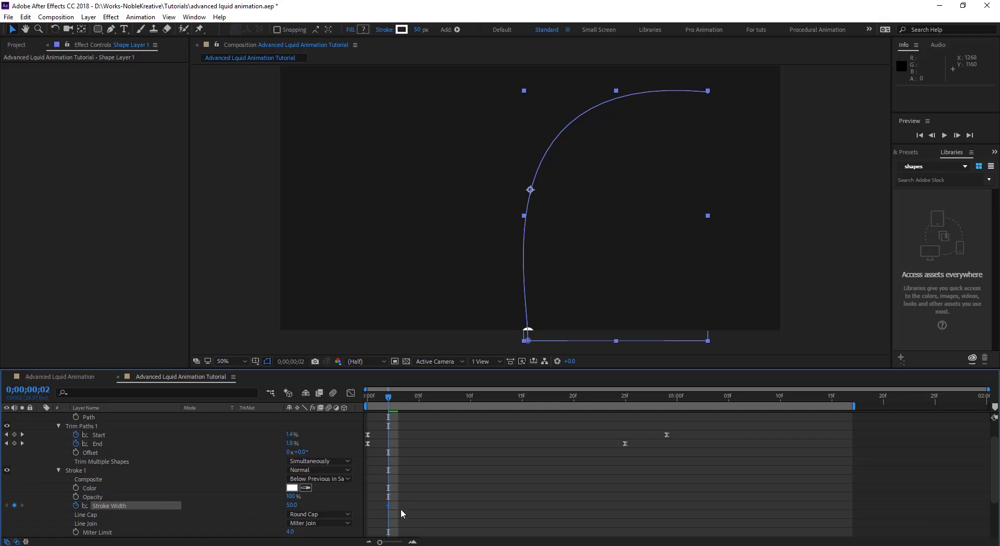
drag(389, 505, 399, 505)
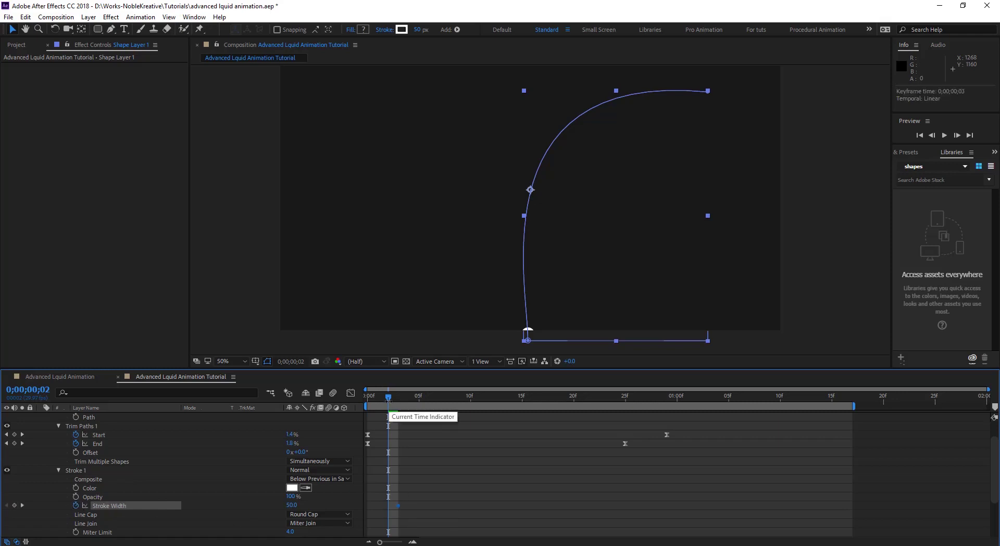
- Keyframe the Stroke Width at 106 at 0;00;00;11 and at 148 at 0;00;00;15
drag(420, 402, 480, 402)
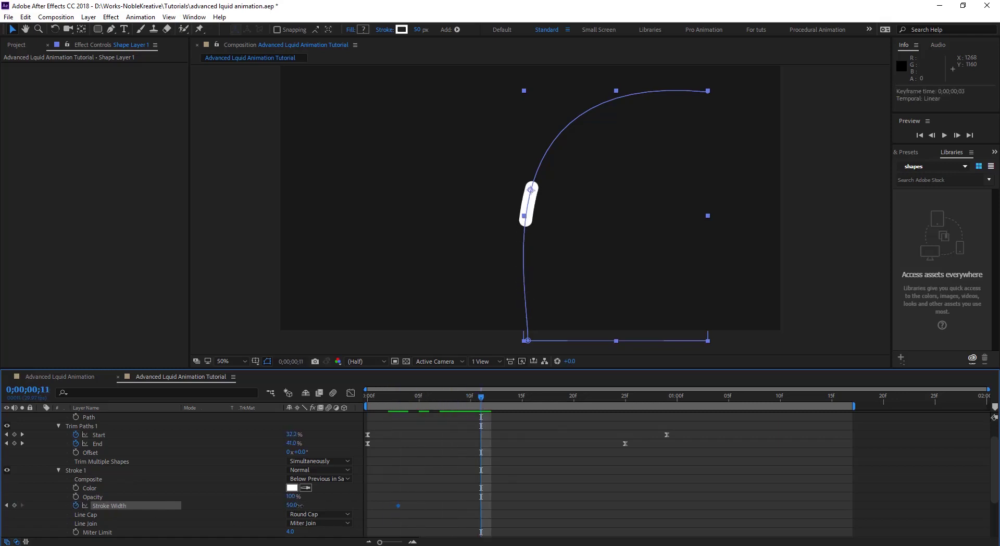
drag(292, 505, 320, 503)
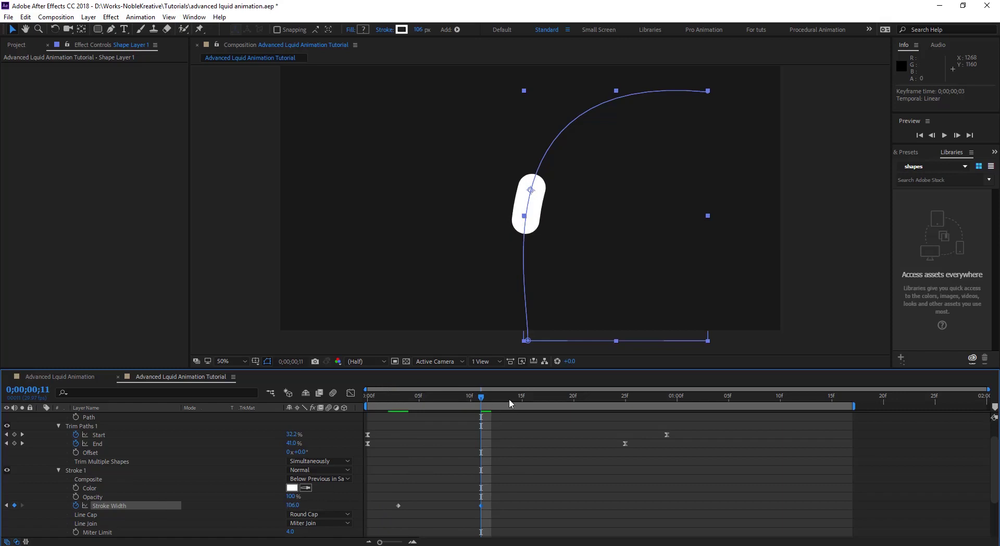
mouse_move(509, 398)
mouse_down()
mouse_move(550, 406)
mouse_move(522, 398)
mouse_up()
drag(293, 505, 313, 501)
- Keyframe the Stroke Width at 80 at 0;00;00;29 and preview the width animation
drag(605, 398, 666, 398)
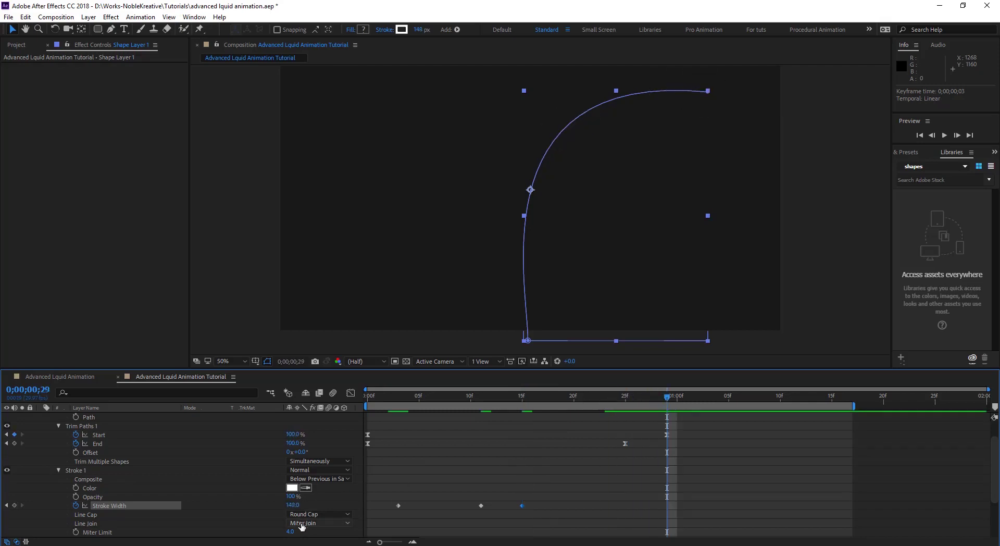
click(319, 514)
click(257, 502)
click(293, 505)
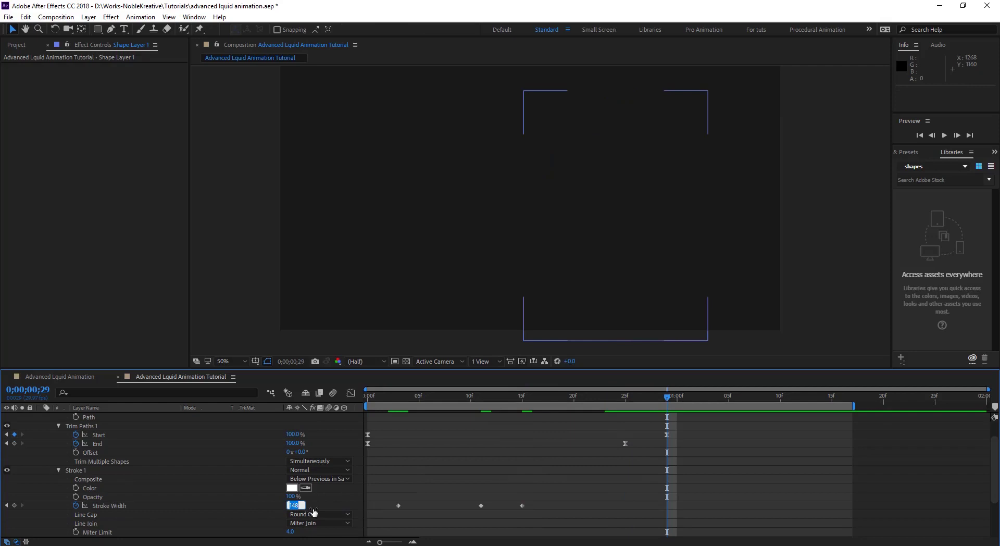
text(80)
key(Return)
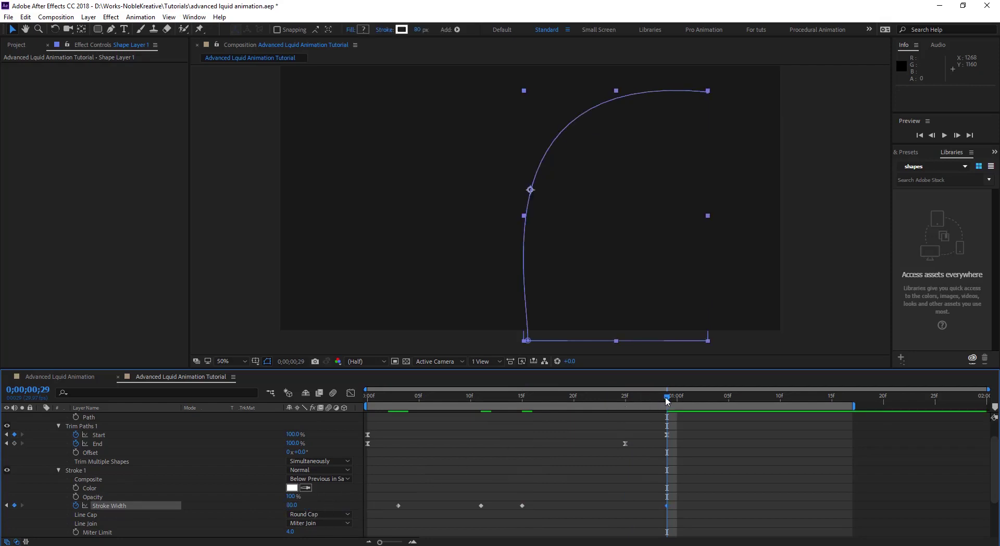
key(space)
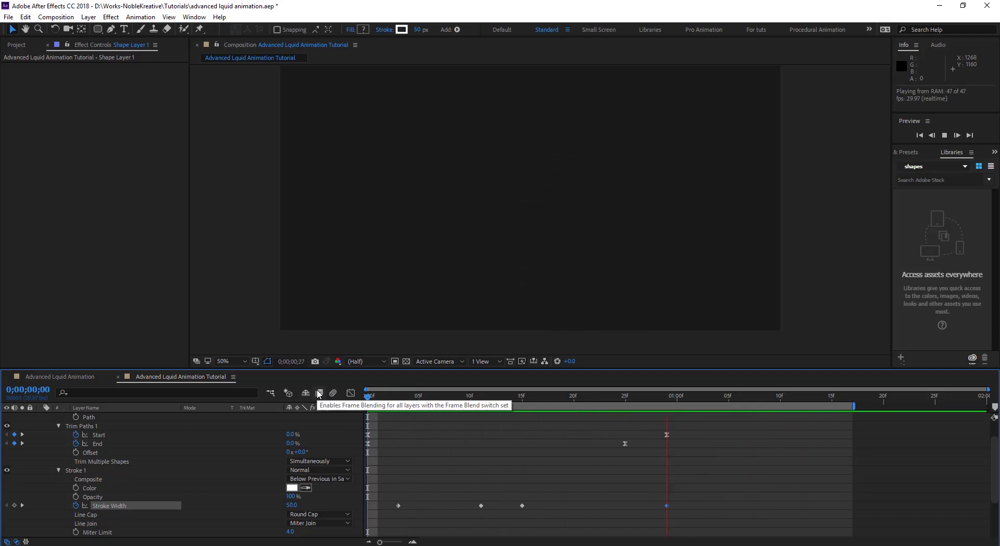
key(space)
- Apply Easy Ease to all Stroke Width keyframes and preview the eased stroke
drag(703, 493, 381, 542)
key(F9)
click(511, 469)
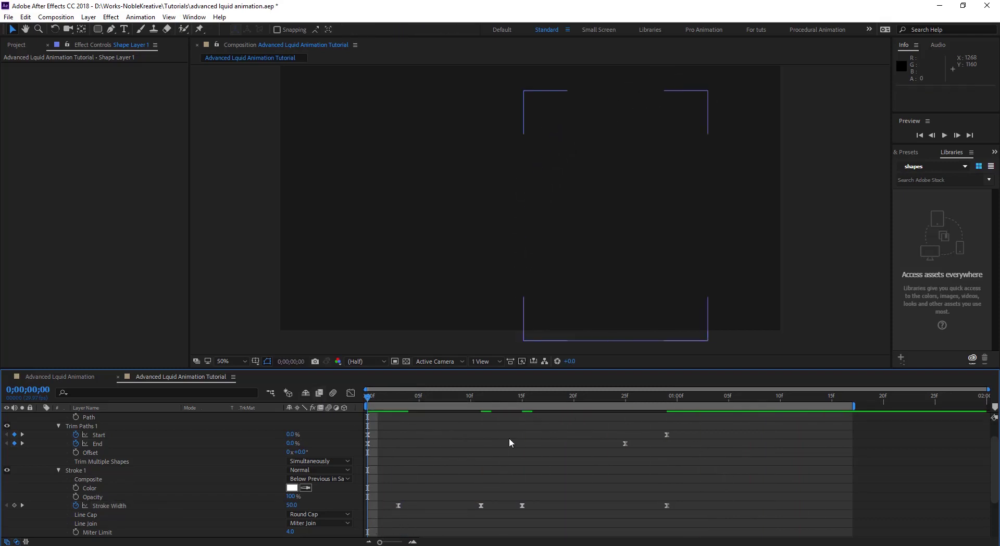
scroll(240, 443, up, 2)
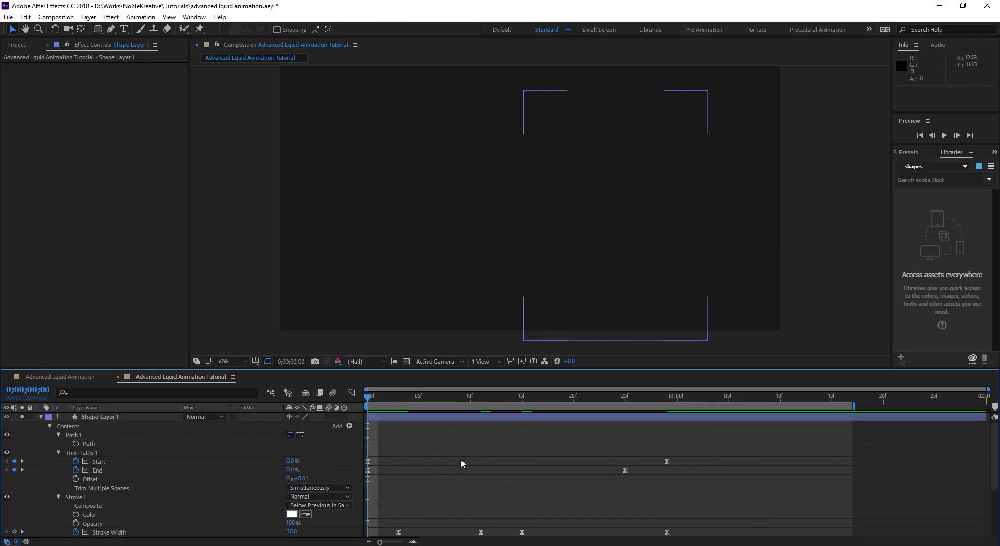
key(space)
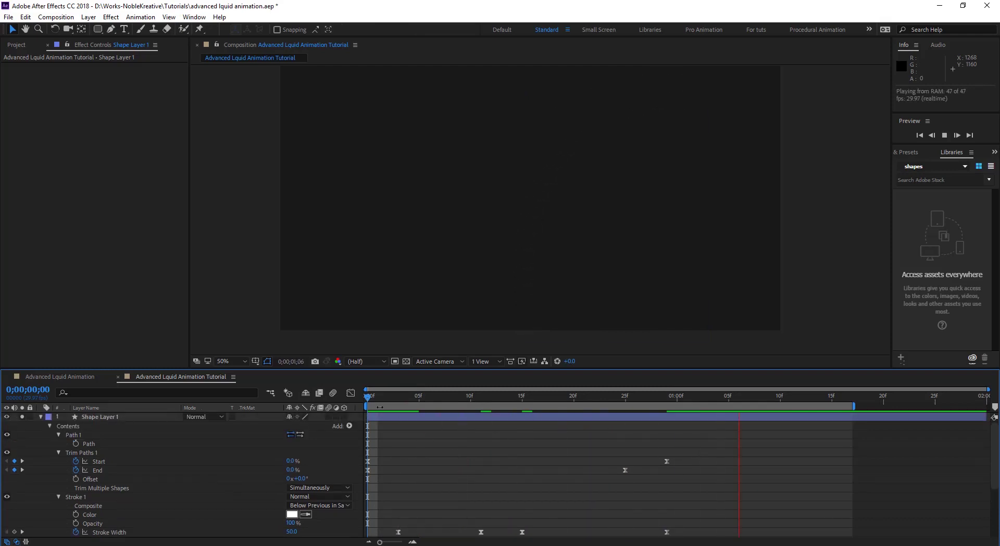
key(space)
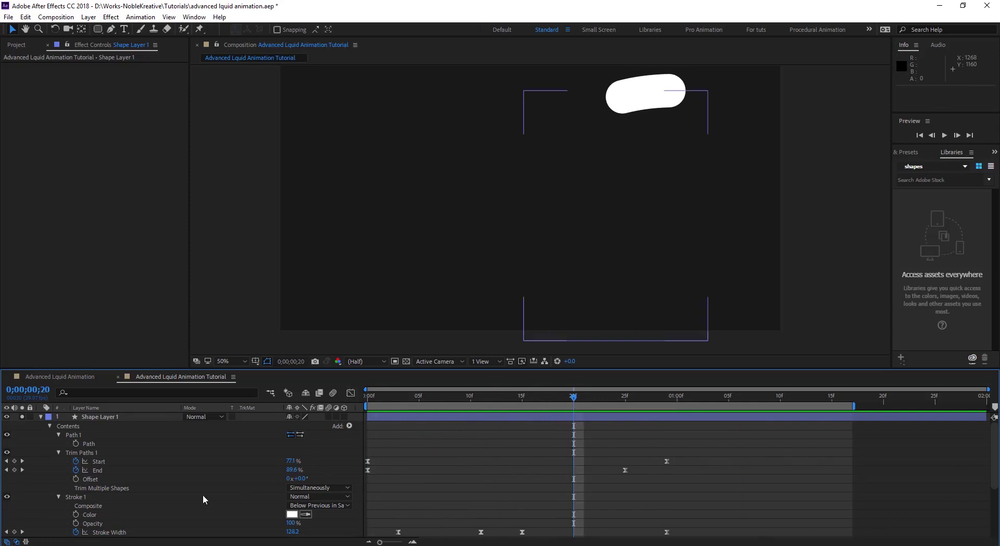
- Add Wiggle Paths to Shape Layer 1 with a Size of 16 and a Detail of 13
click(349, 425)
click(411, 392)
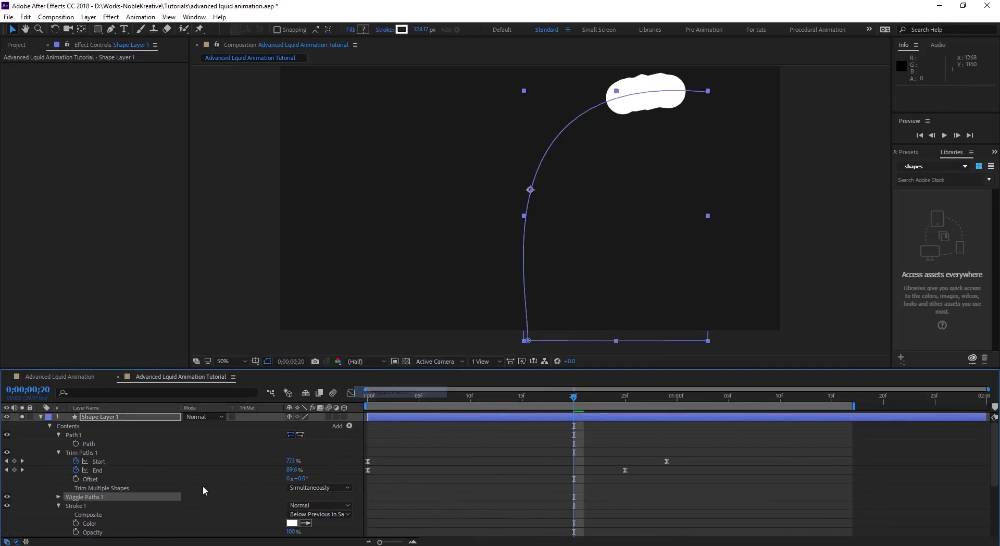
scroll(193, 482, down, 3)
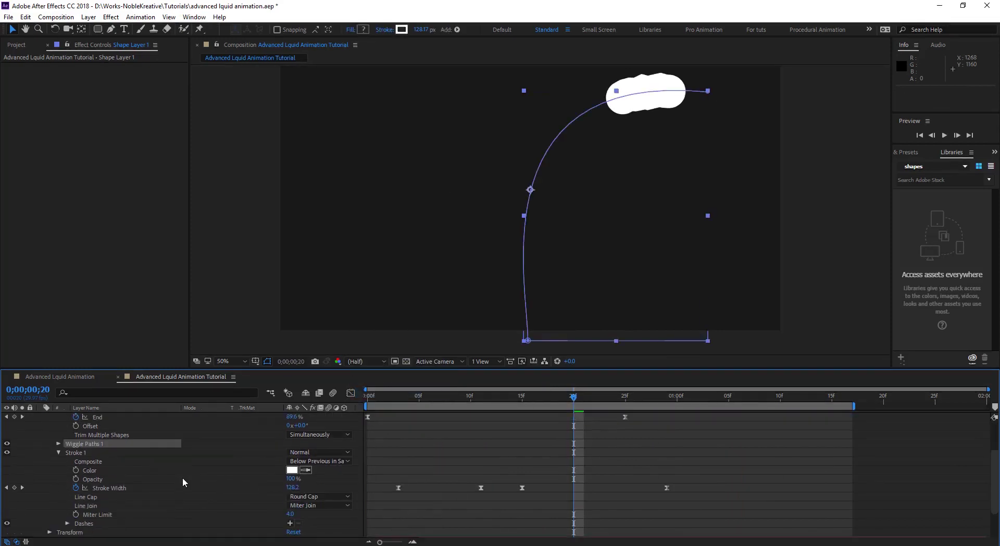
click(57, 443)
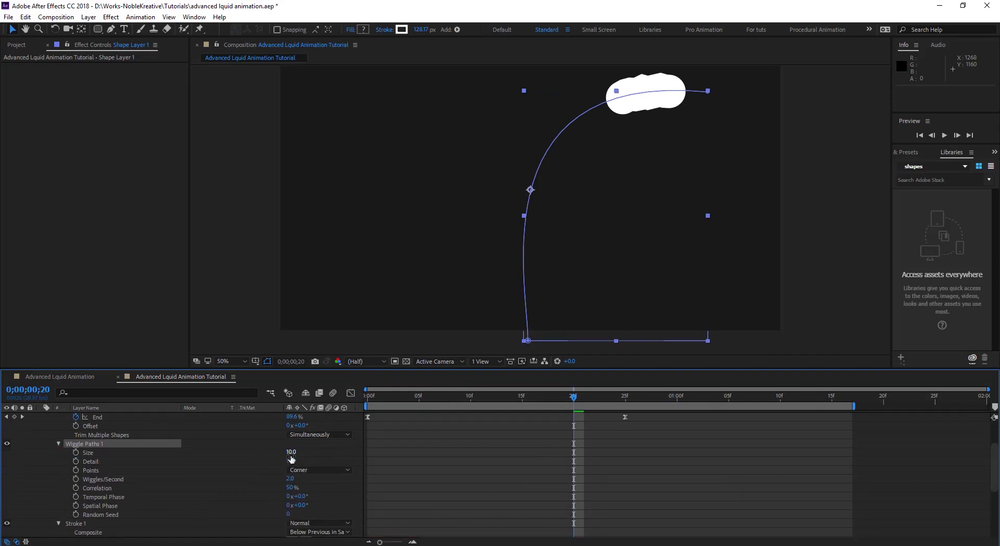
drag(292, 459, 298, 464)
scroll(101, 471, up, 3)
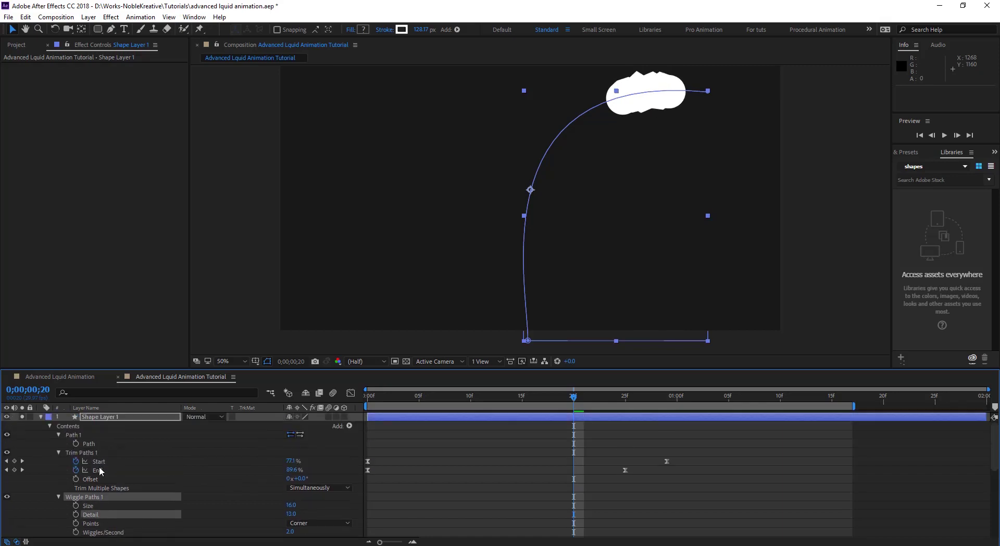
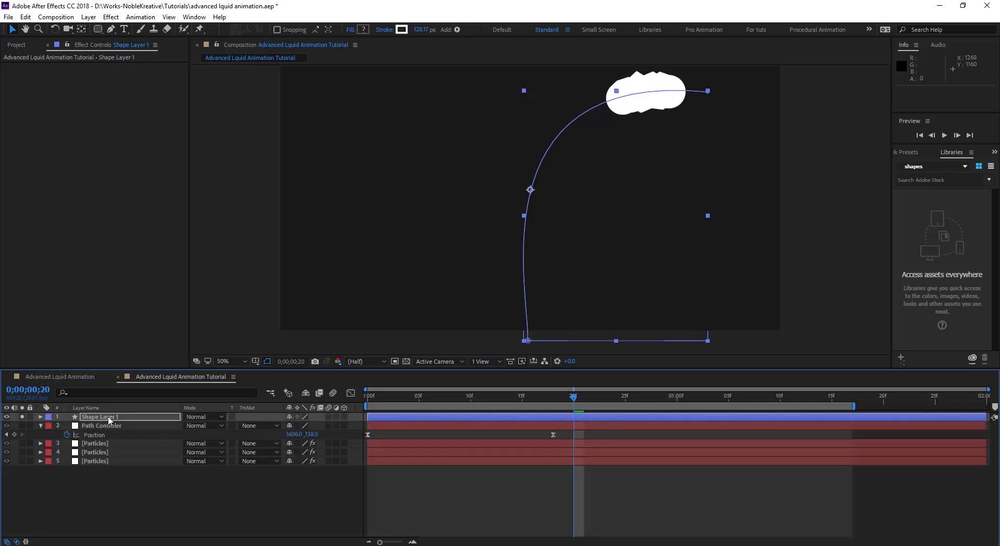
- Rename Shape Layer 1 as Shape 1
key(Return)
text(Sha)
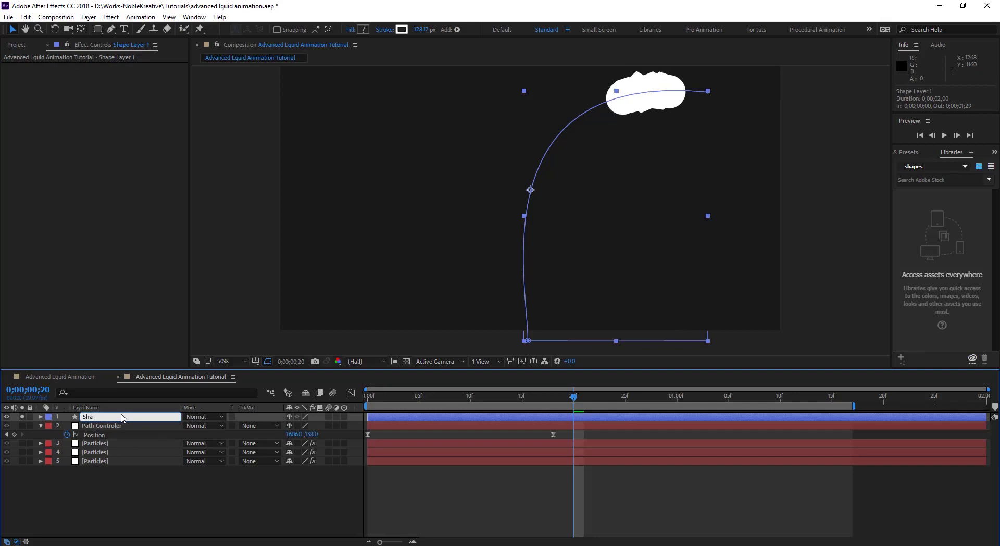
key(Return)
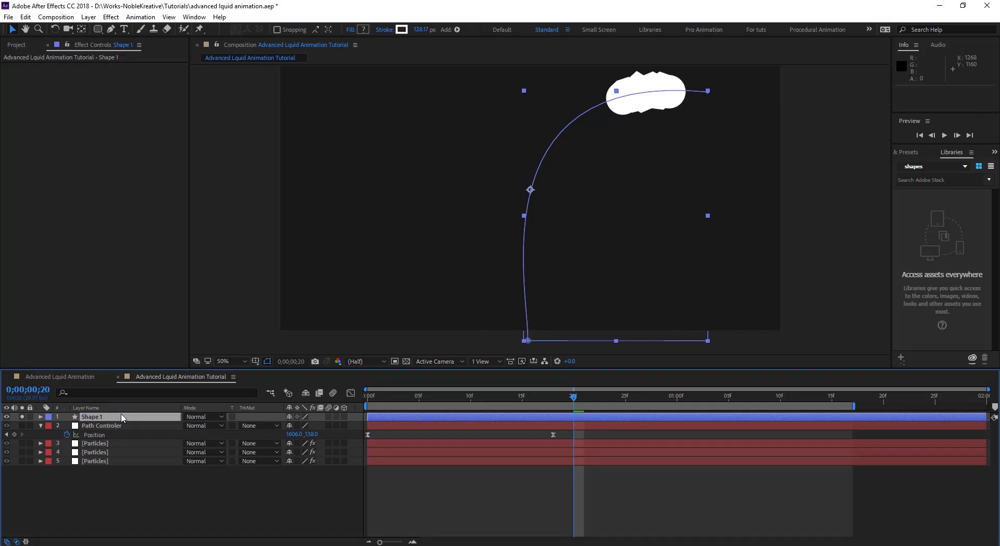
- Duplicate the Shape 1 layer, name the copy Mask, and go to 0;00;00;16
key(ctrl+d)
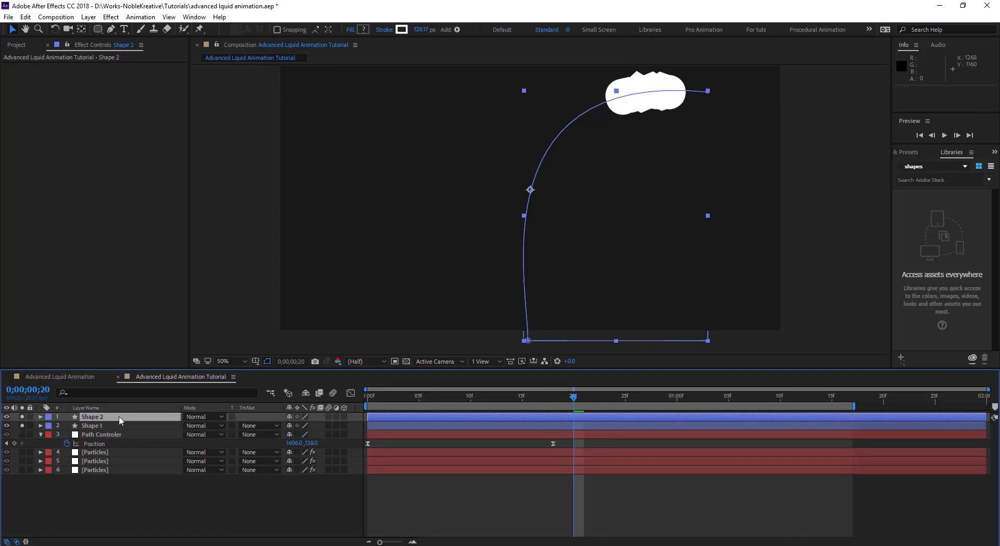
key(Return)
text(M)
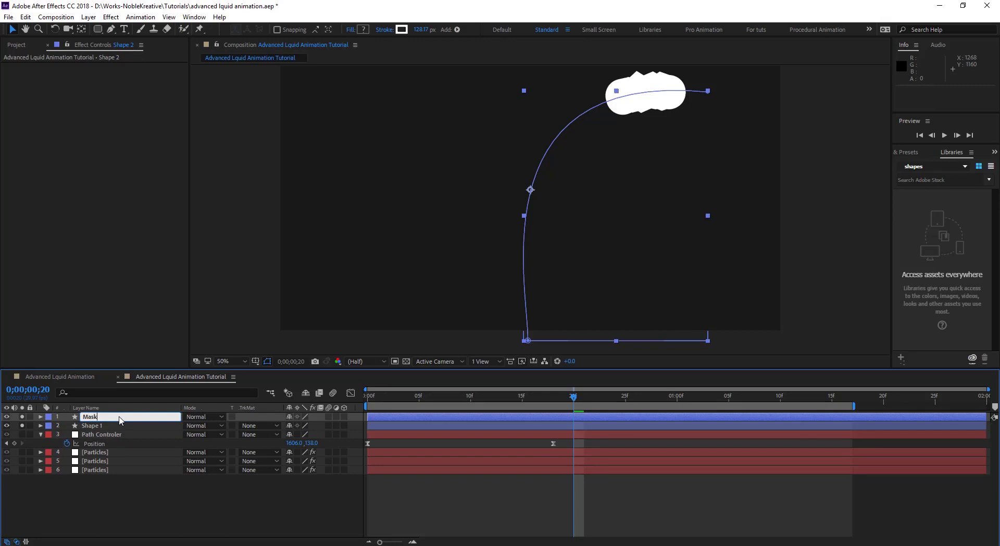
text(ask)
key(Return)
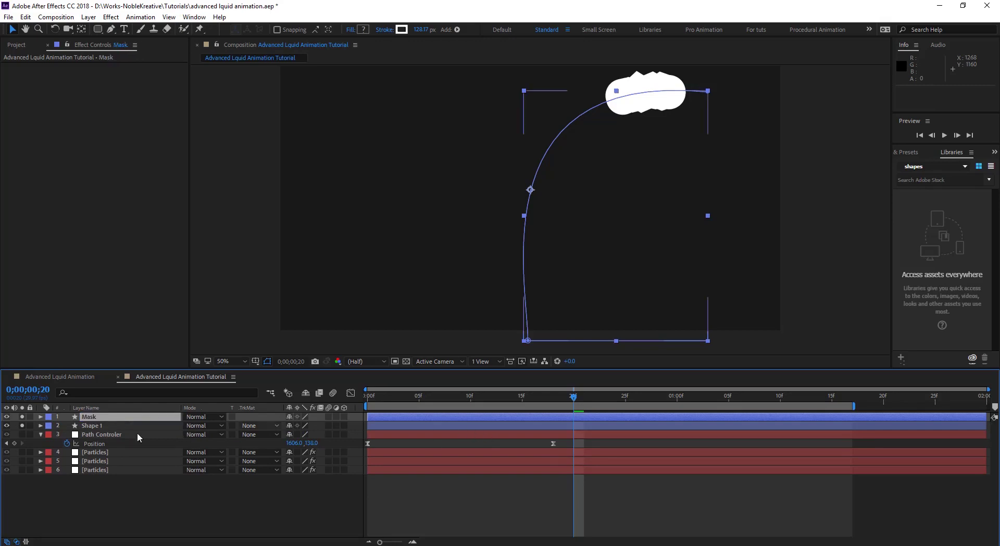
drag(506, 397, 531, 390)
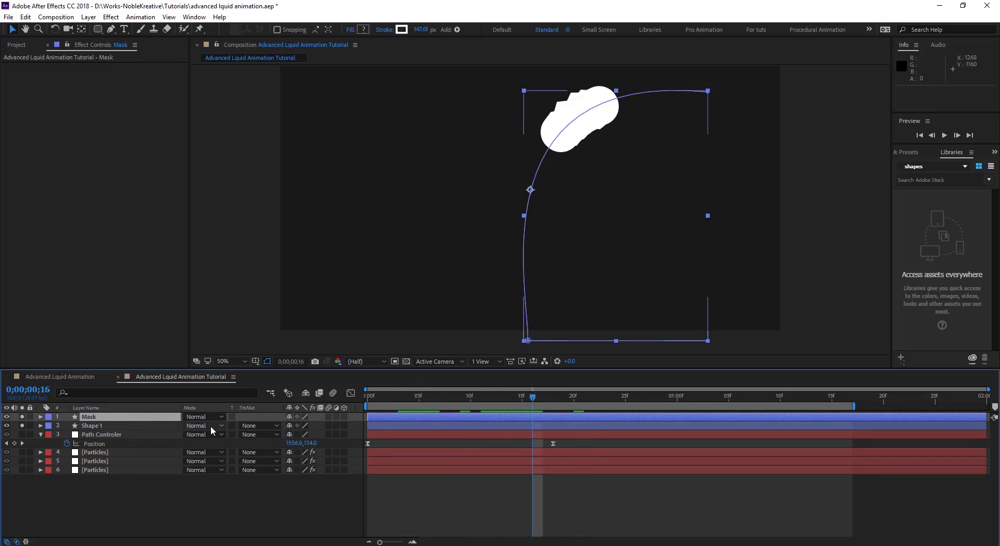
- Shift the Mask layer one frame later and set Shape 1's track matte to Alpha Inverted Matte "Mask"
drag(417, 416, 491, 397)
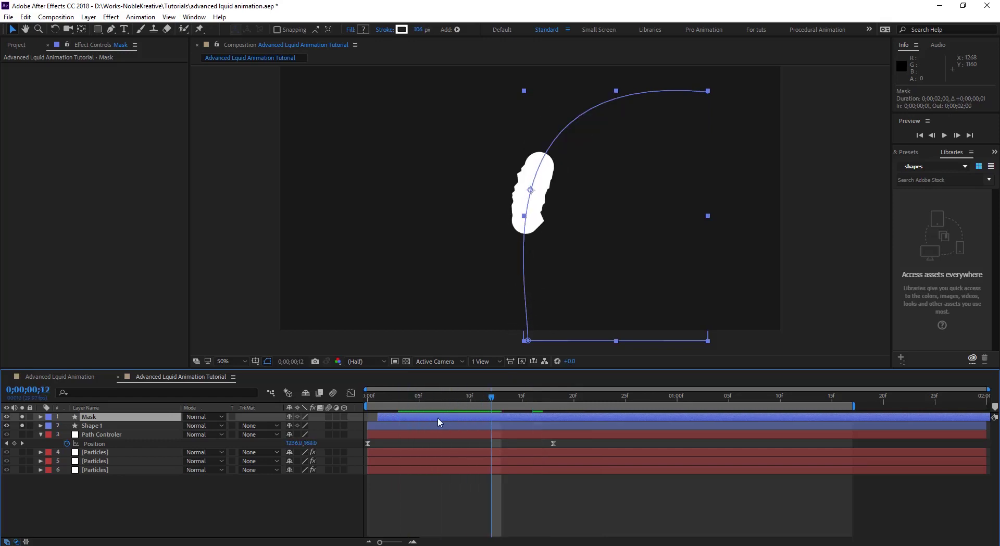
click(75, 426)
click(250, 428)
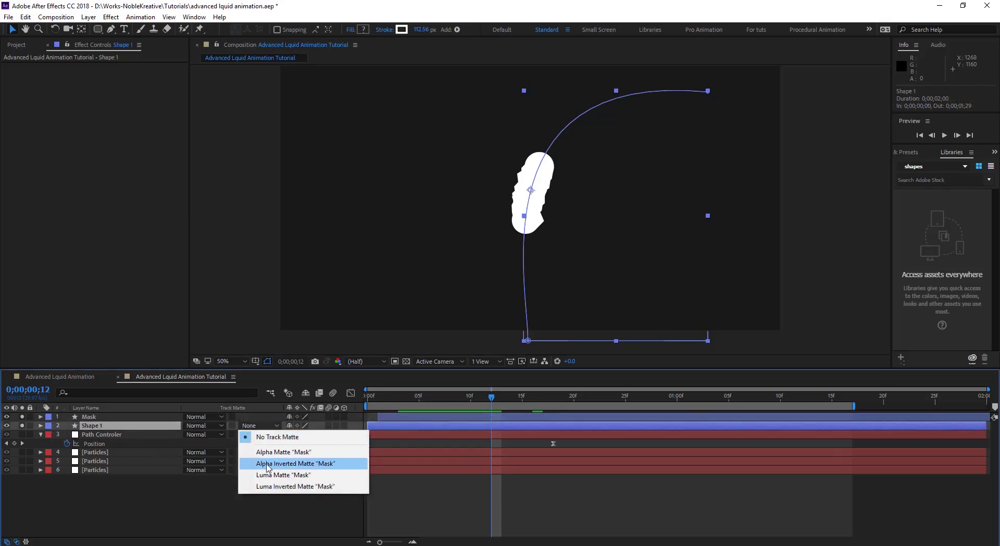
click(326, 464)
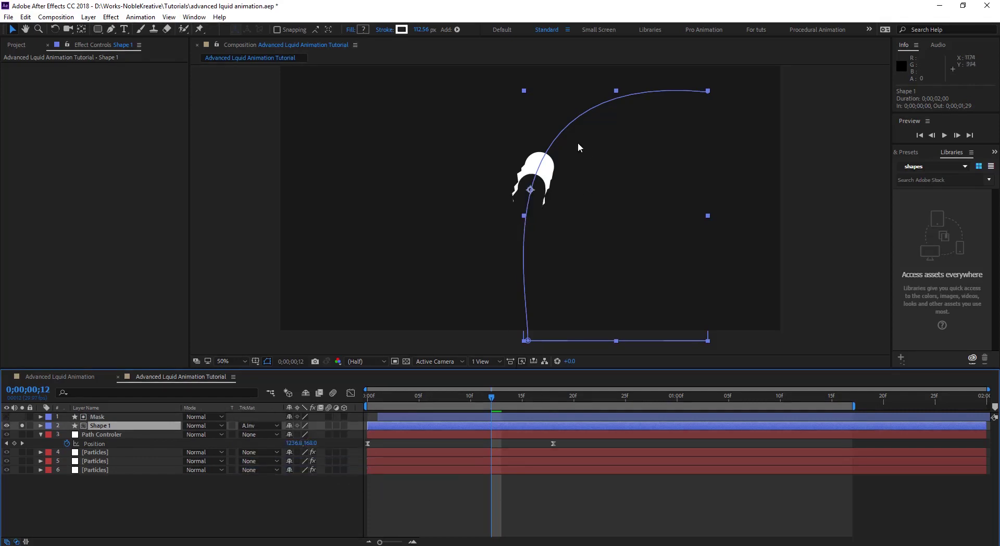
drag(482, 403, 512, 404)
- Apply Turbulent Displace to the Mask layer with an Amount of 49 and a Size of 174
key(ctrl+Up)
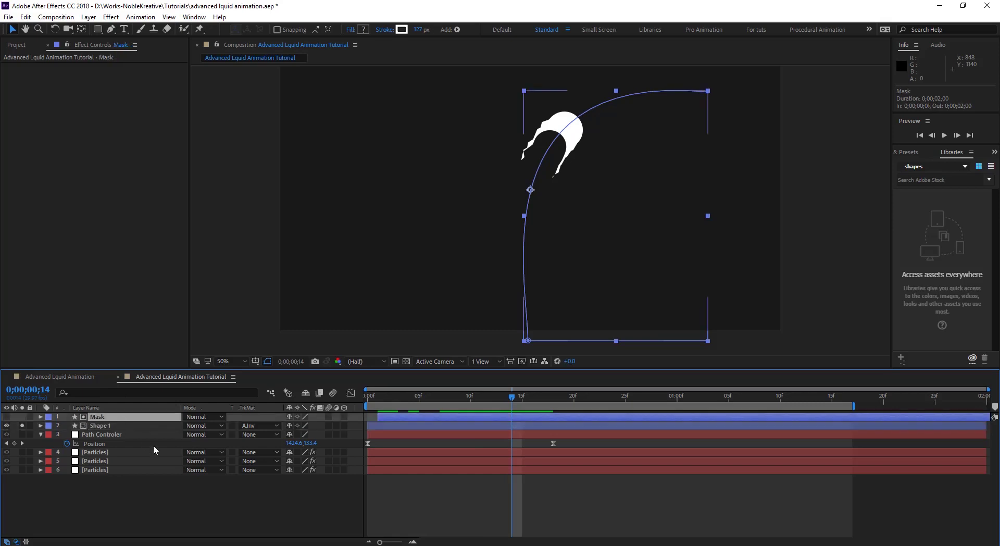
key(ctrl+space)
text(tru)
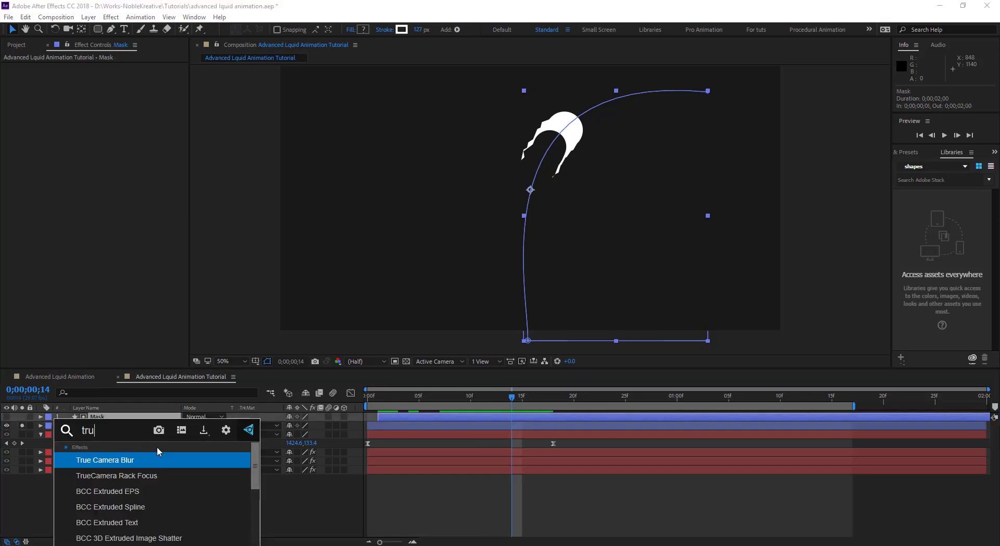
key(BackSpace)
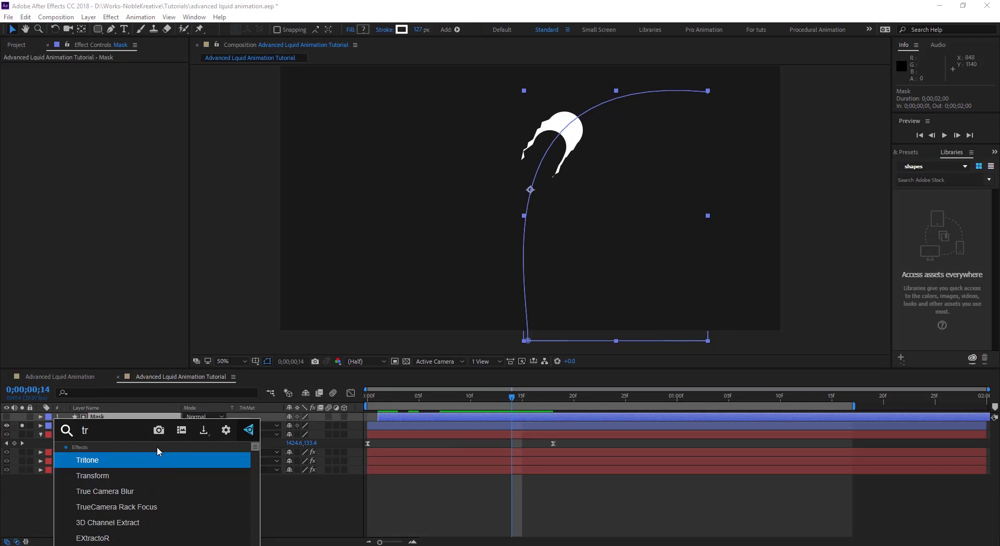
key(BackSpace)
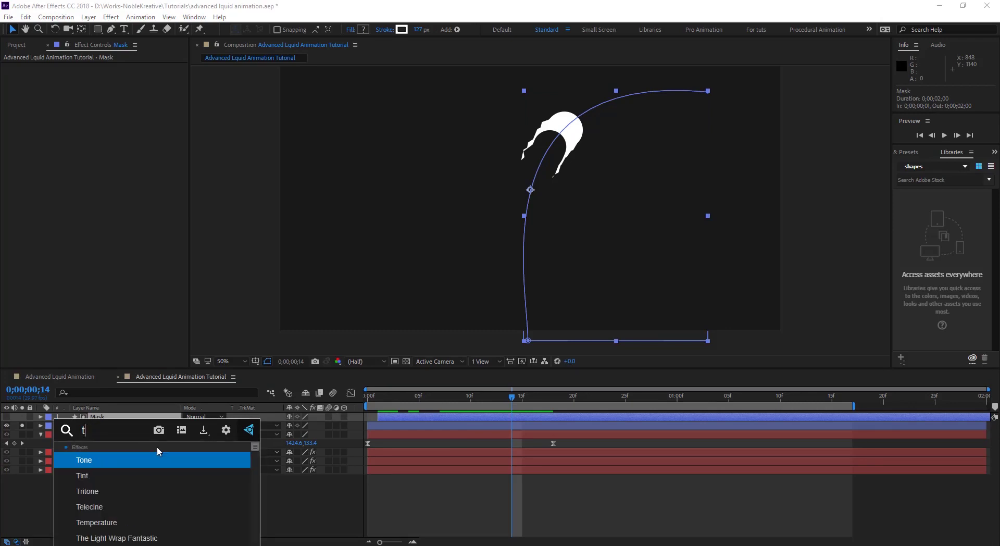
text(urb)
key(Return)
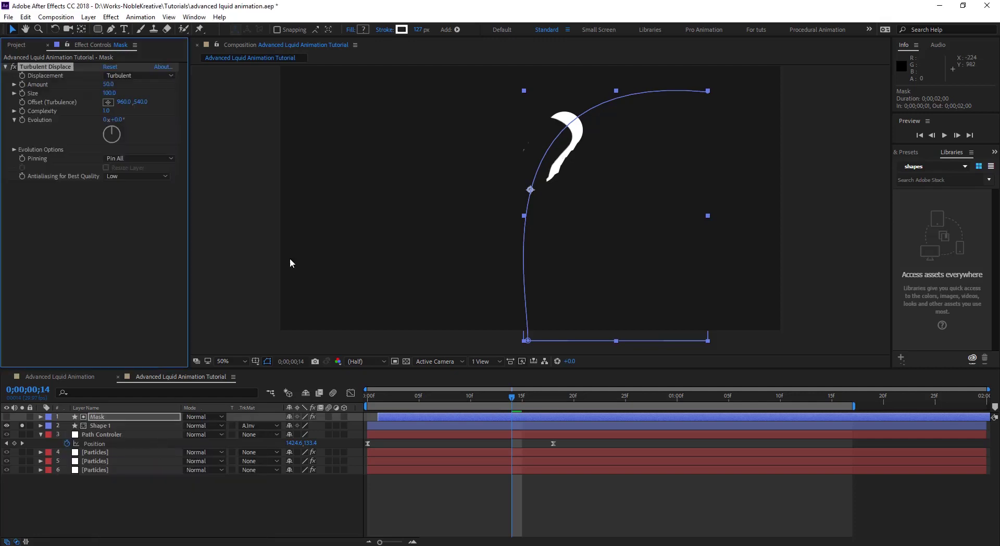
mouse_move(116, 81)
mouse_down()
mouse_move(101, 90)
mouse_move(167, 93)
mouse_move(81, 84)
mouse_move(148, 87)
mouse_move(132, 86)
mouse_up()
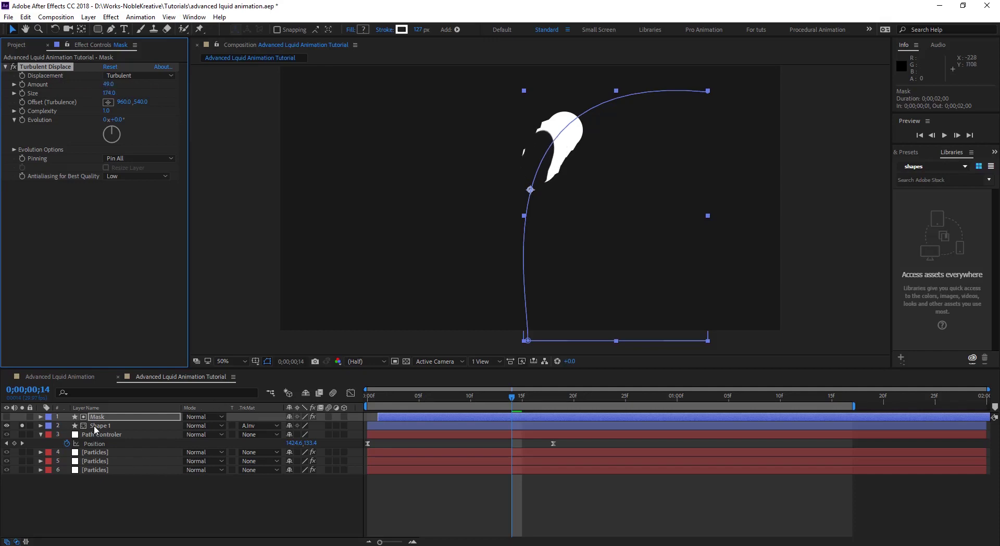
- Preview the matted stroke animation from the start and check it around 0;00;00;27
drag(511, 397, 402, 397)
key(space)
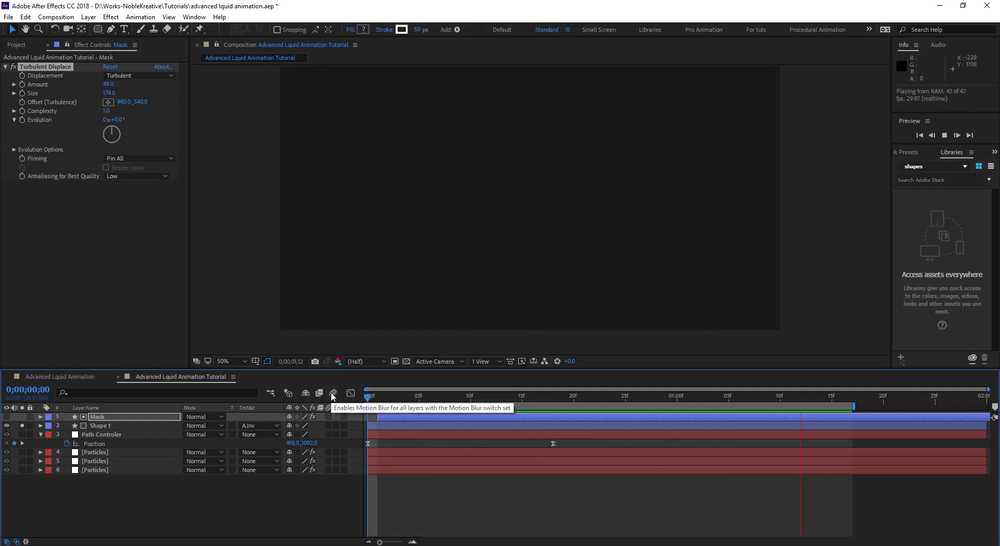
key(space)
drag(607, 398, 649, 407)
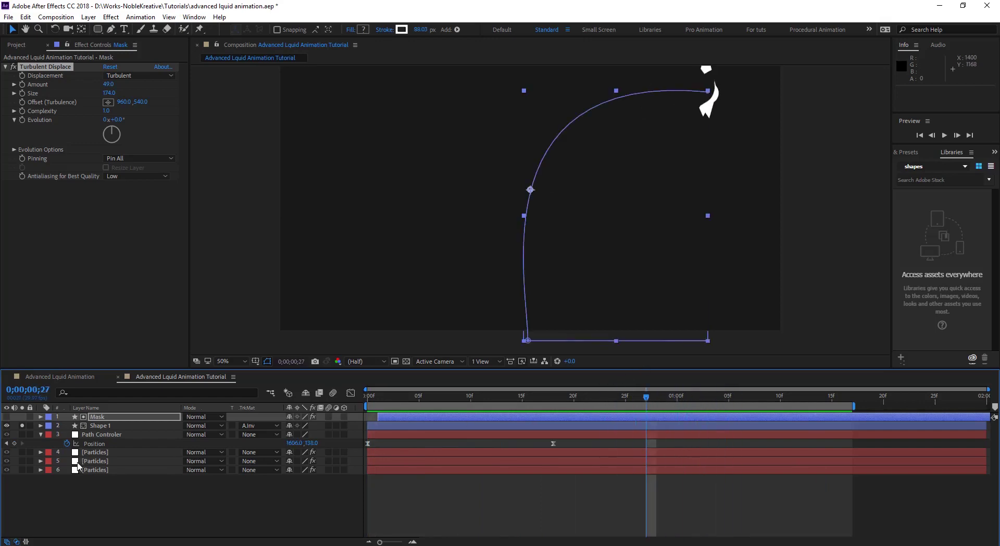
- Adjust the Wiggle Paths Size on Shape 1 and go to 0;00;01;01
click(42, 435)
click(41, 425)
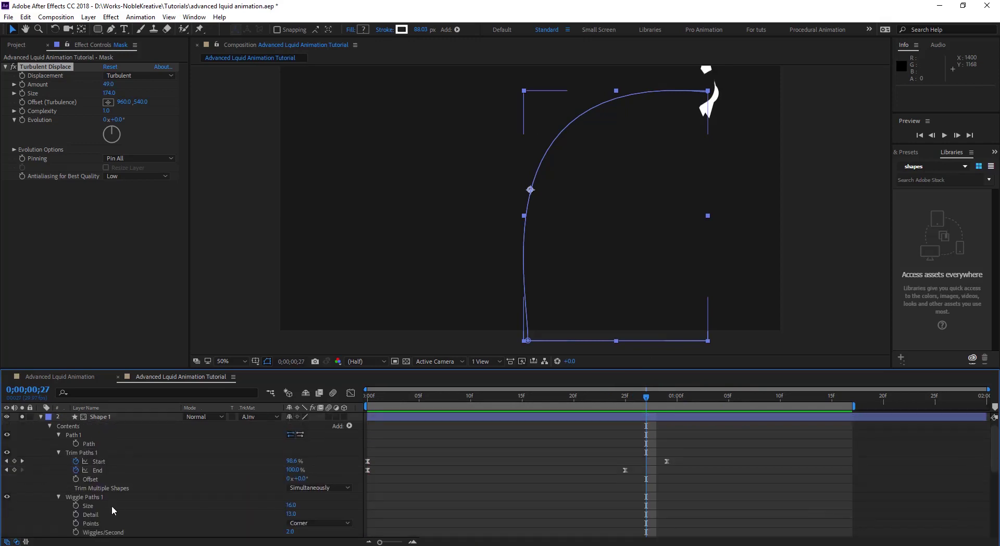
drag(290, 505, 288, 515)
drag(644, 402, 687, 423)
scroll(51, 426, up, 1)
click(40, 426)
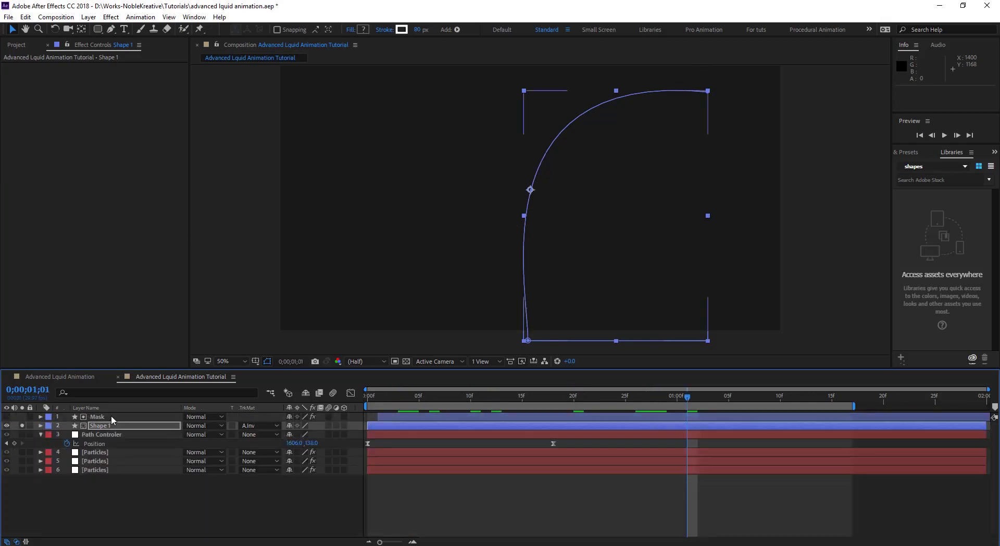
- Duplicate the Shape 1 and Mask layers together and mirror the copies horizontally with a Scale of -100, 100%
shift+click(111, 417)
key(ctrl+d)
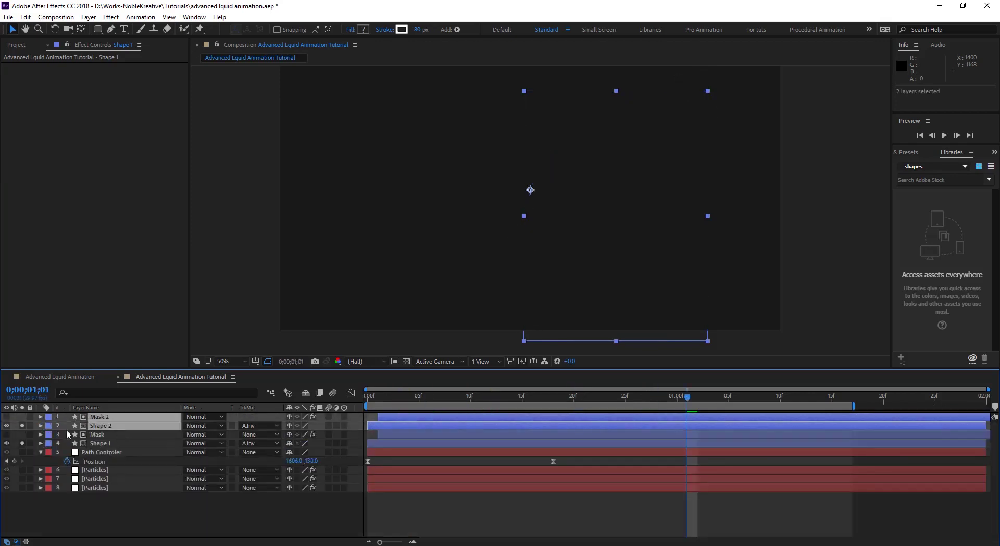
click(41, 426)
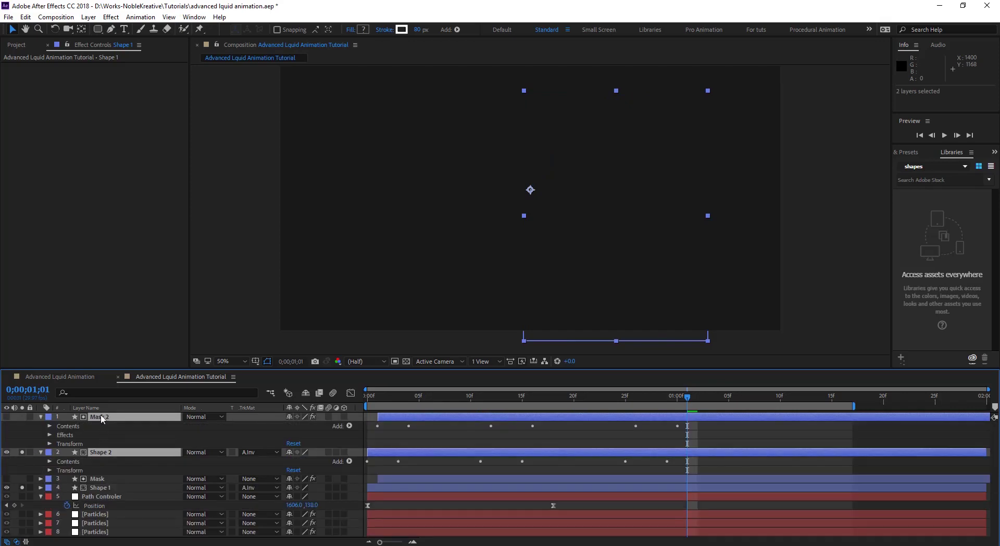
key(s)
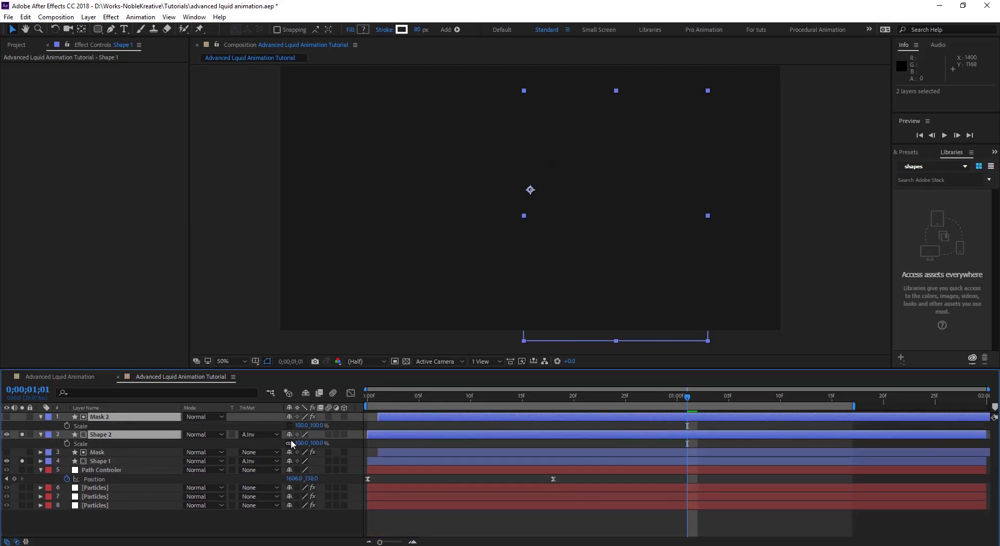
click(303, 425)
click(303, 443)
text(-100)
drag(538, 395, 584, 395)
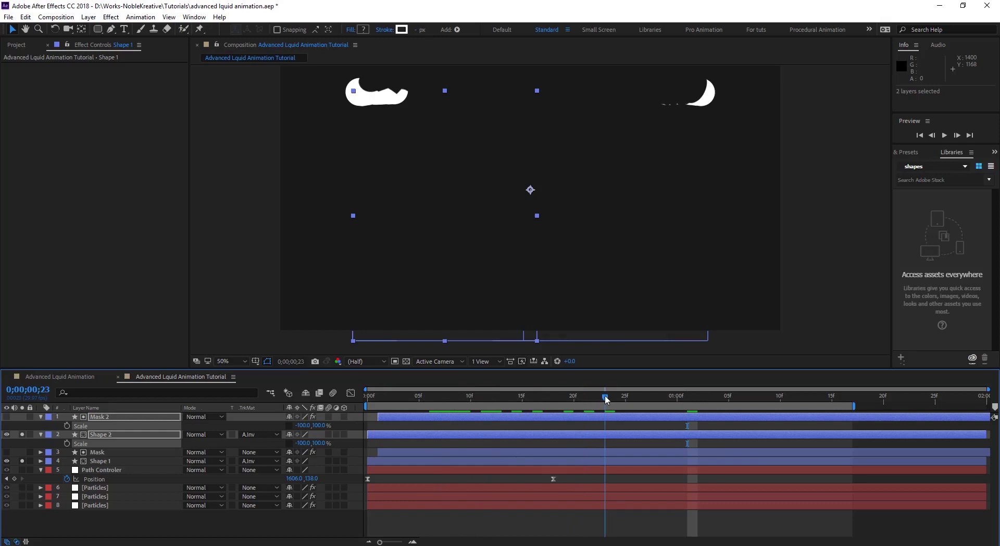
click(605, 396)
- Duplicate the Mask 2 and Shape 2 layers together
click(99, 451)
click(102, 435)
ctrl+click(103, 418)
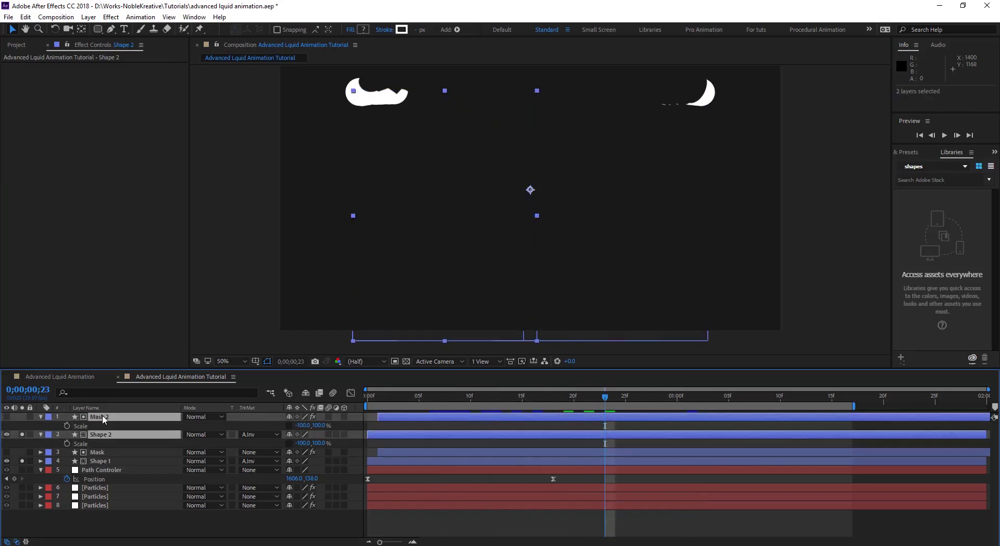
key(ctrl+d)
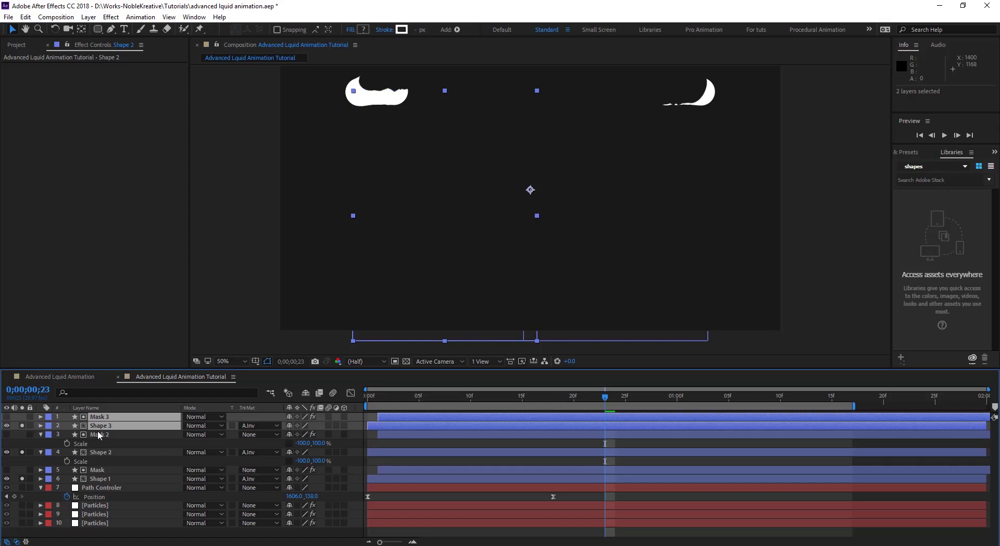
- Replace Shape 3's curved path with a straight, nearly vertical path from below the frame to near its top, placed above Trim Paths
click(78, 425)
click(41, 426)
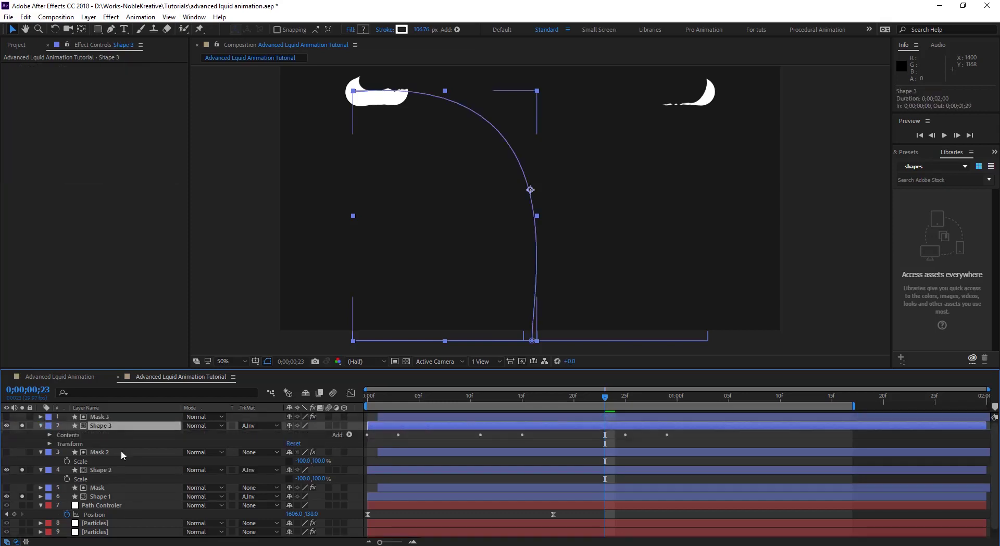
click(50, 435)
click(74, 444)
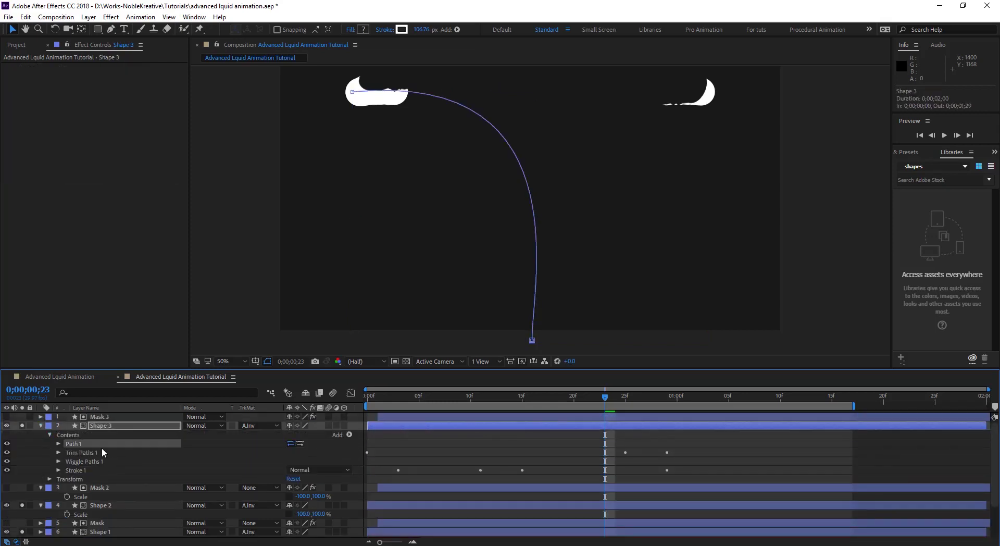
key(Delete)
click(349, 435)
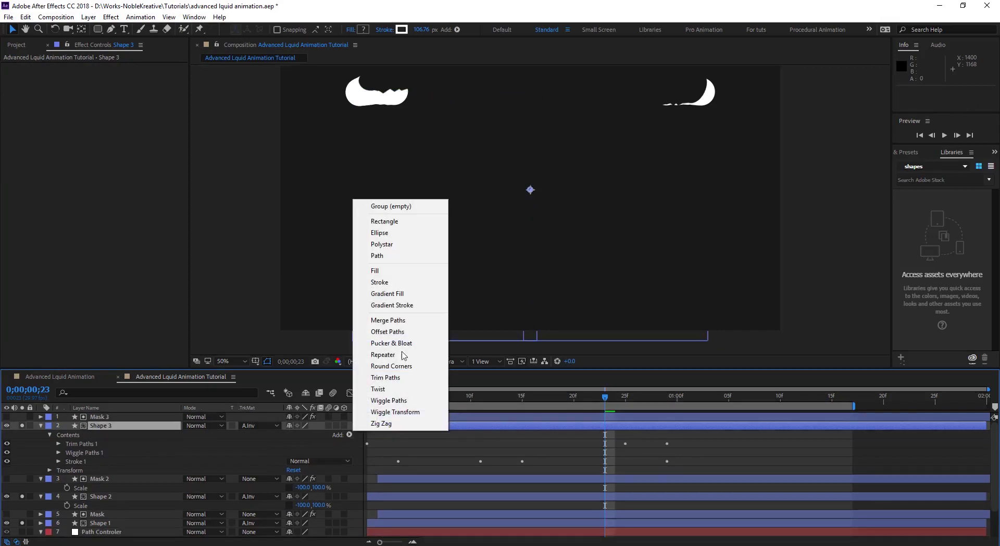
click(414, 255)
click(518, 342)
click(516, 75)
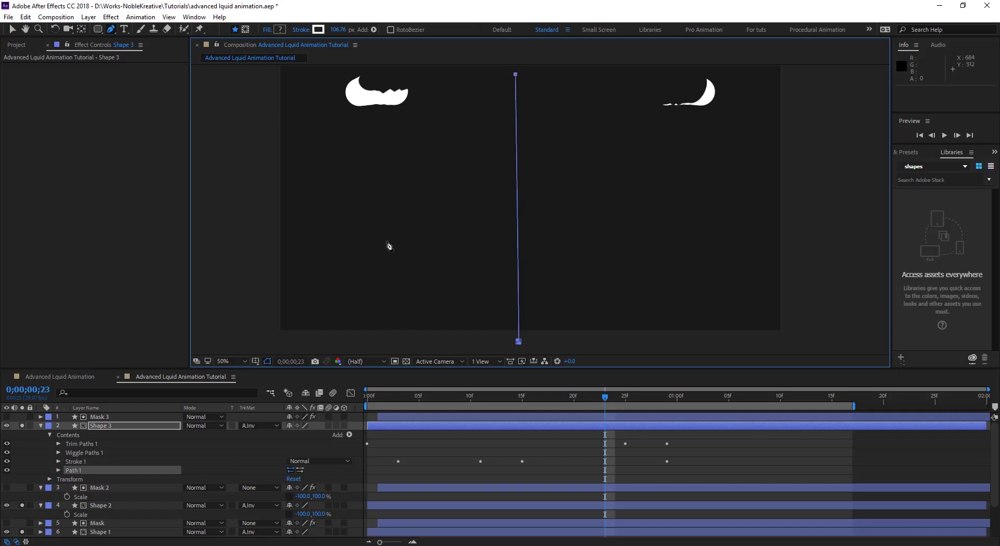
drag(71, 470, 82, 451)
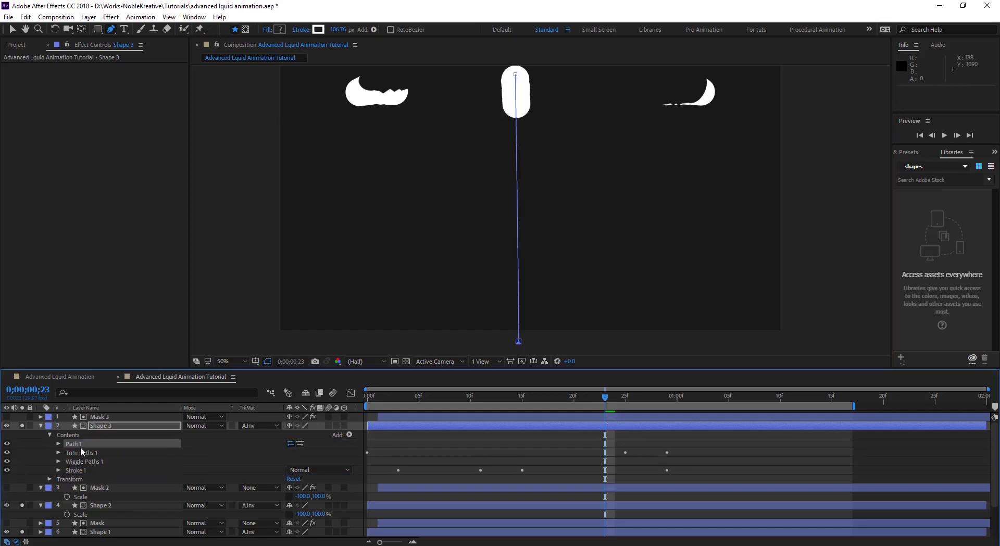
- Replace Mask 3's curved path with a copy of Shape 3's straight path, placed above Trim Paths
click(58, 444)
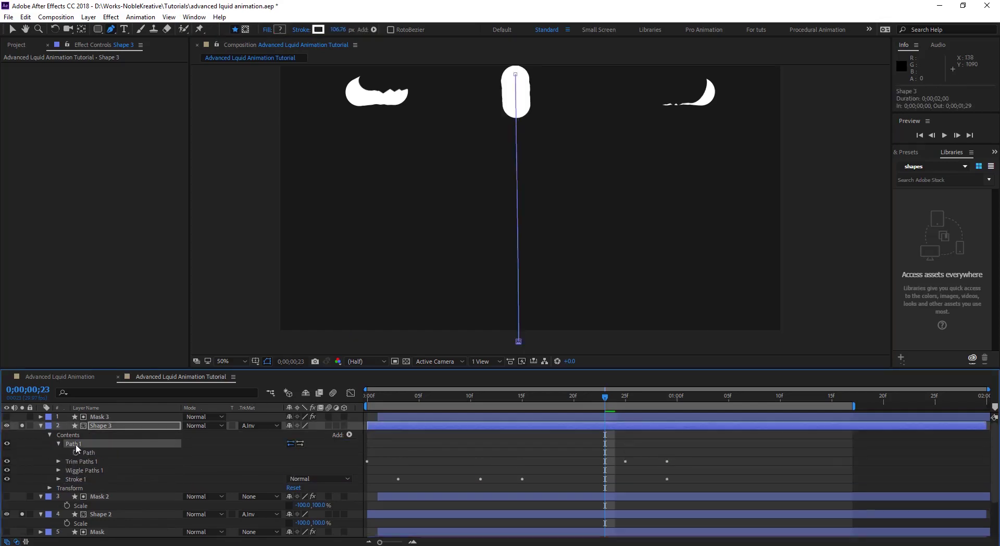
click(42, 416)
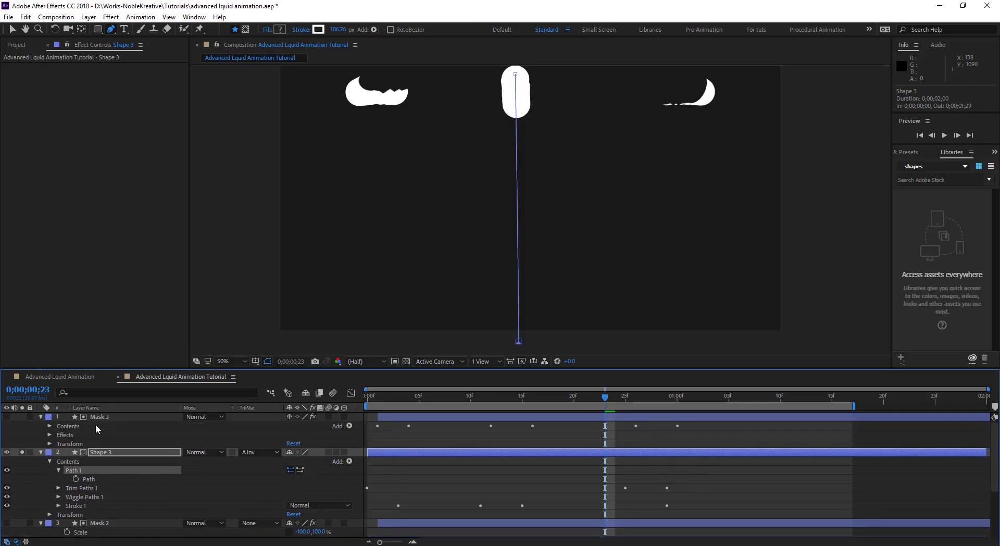
click(49, 427)
click(76, 434)
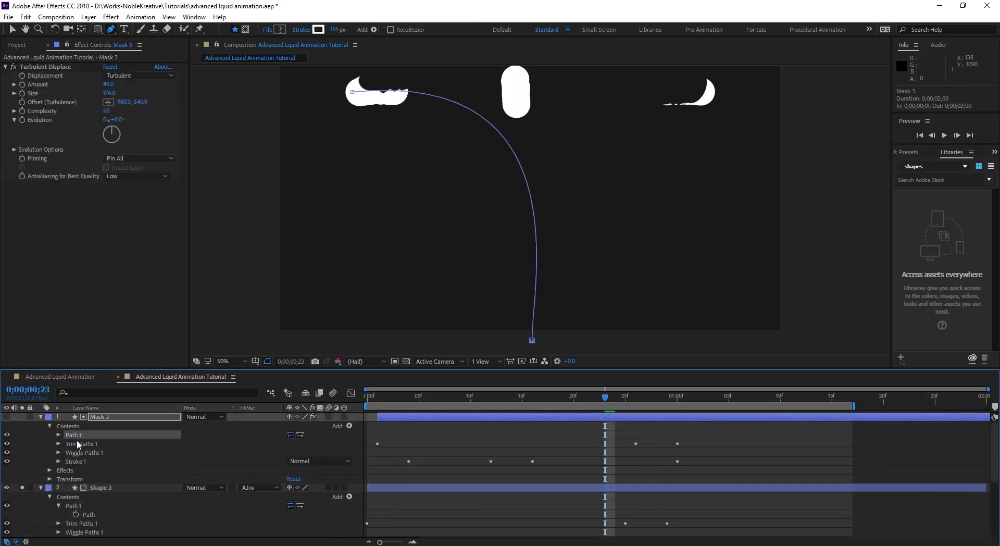
key(Delete)
key(ctrl+v)
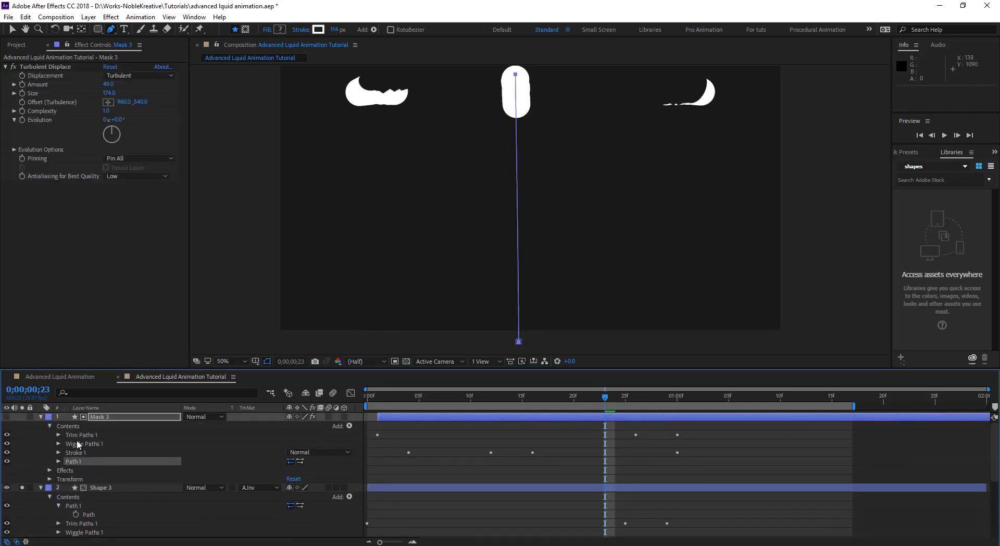
drag(606, 398, 554, 411)
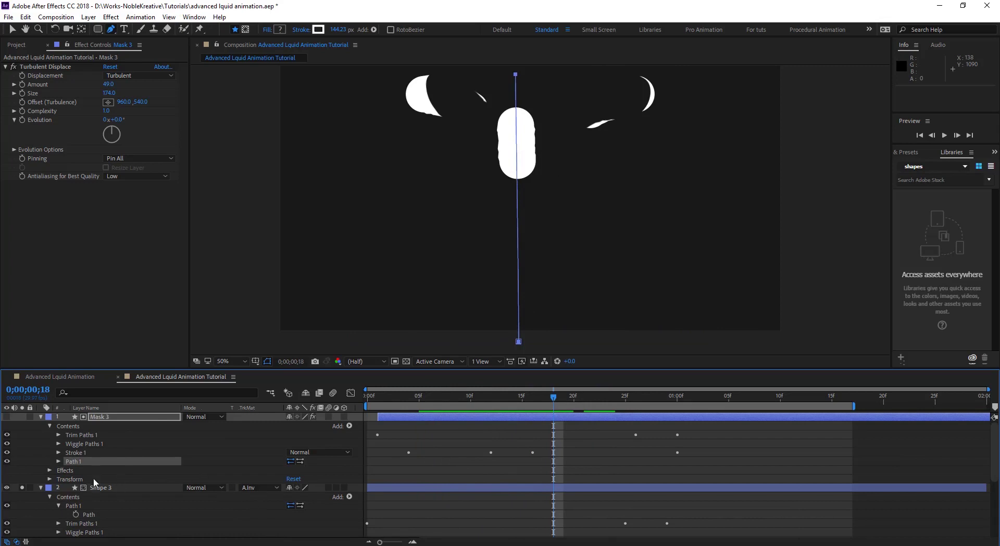
drag(78, 460, 79, 430)
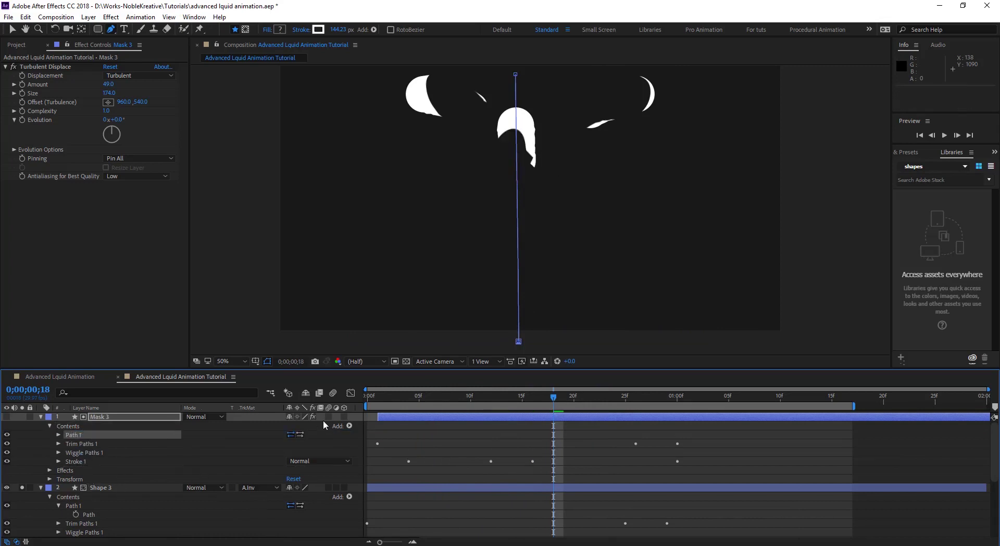
- Set Mask 3's Turbulent Displace to Amount 13, Size 204 and Evolution 317°, and preview the animation
drag(555, 399, 544, 399)
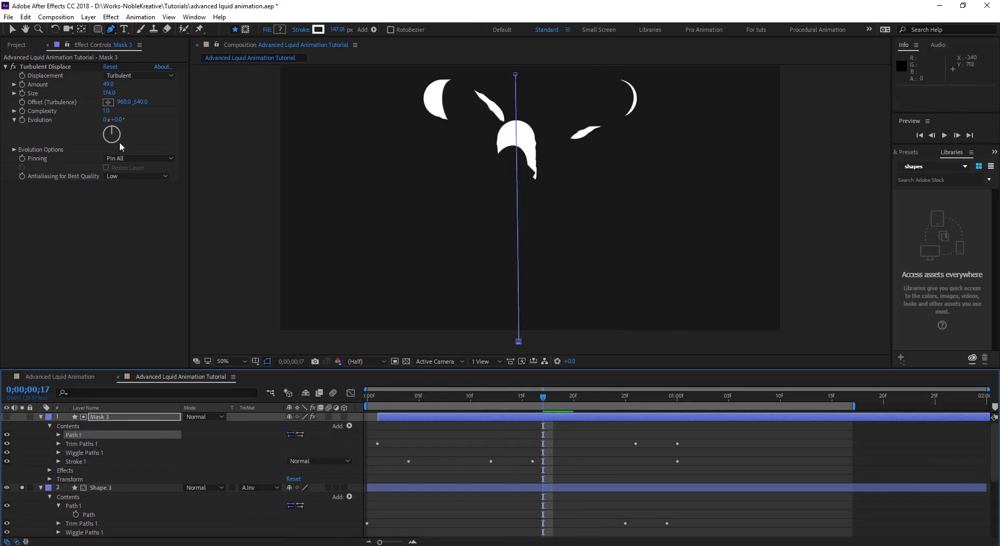
drag(108, 83, 136, 89)
drag(117, 121, 164, 138)
click(546, 393)
key(space)
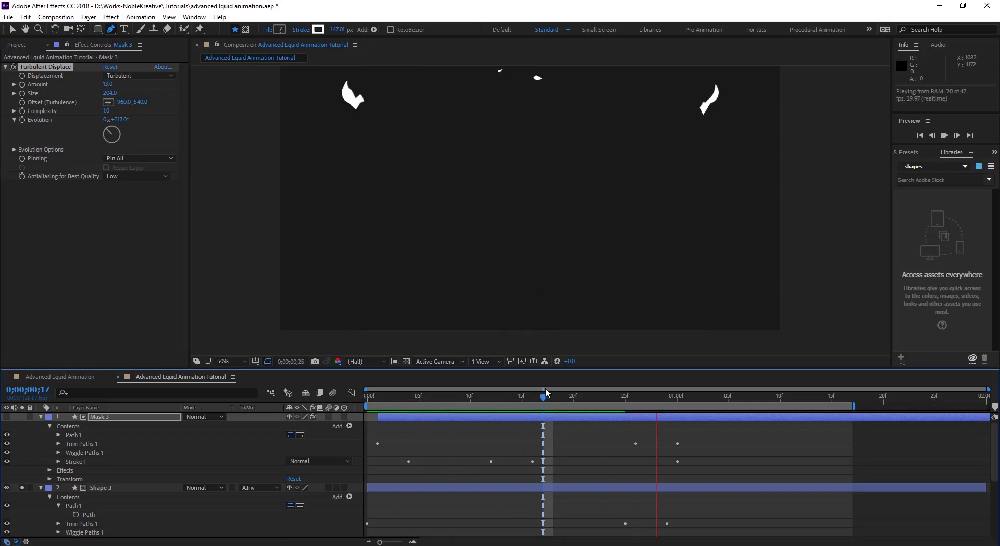
key(space)
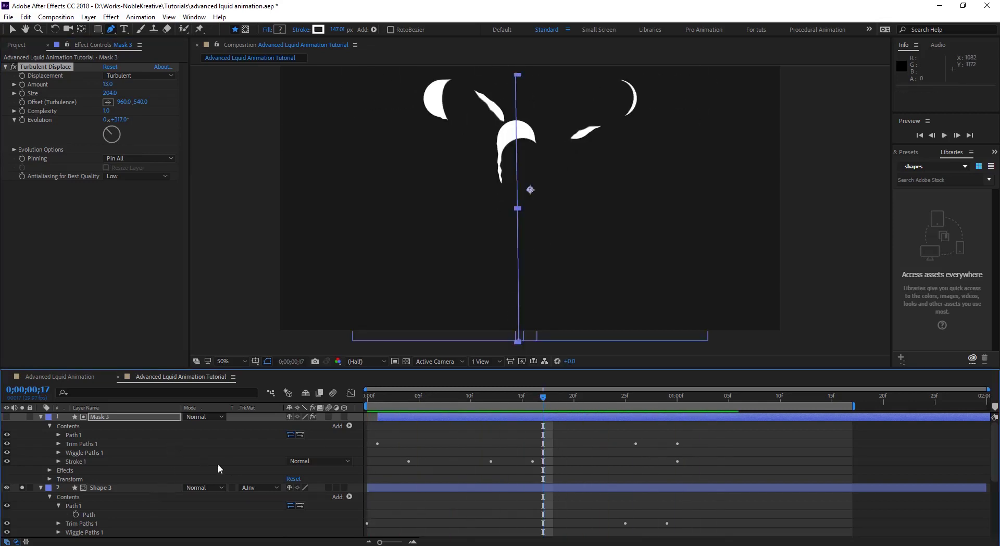
- Collapse the open properties of the Mask 3, Shape 3, Mask 2 and Shape 2 layers
click(41, 417)
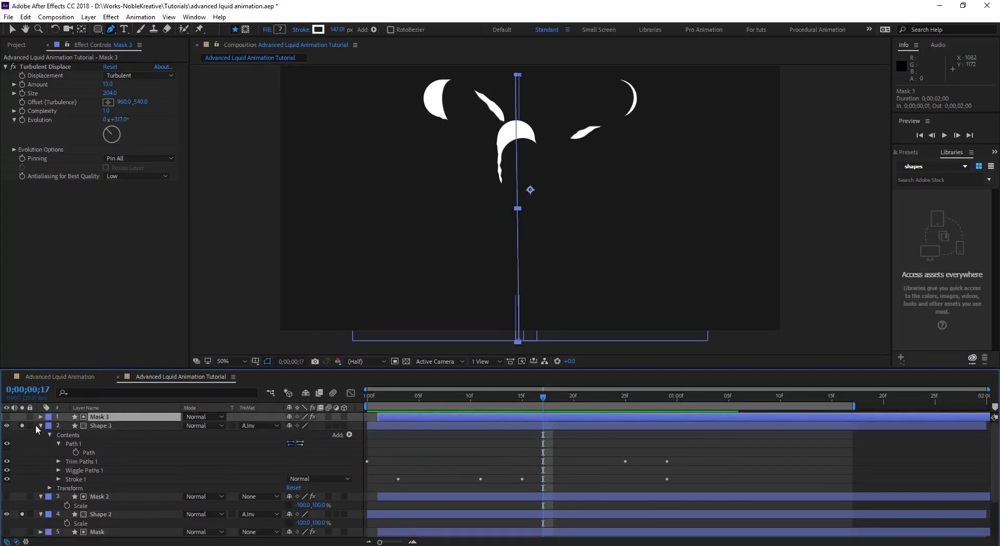
click(40, 425)
click(41, 434)
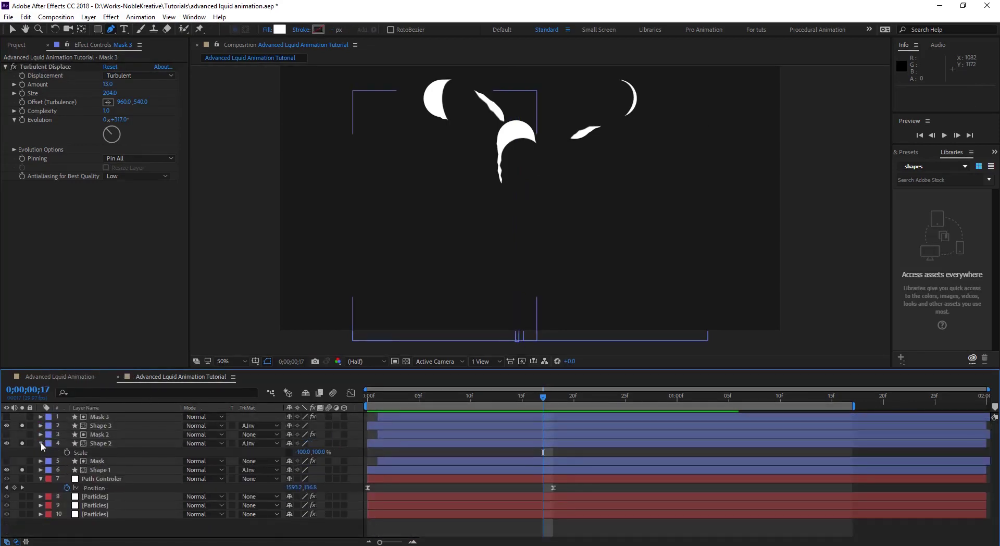
click(40, 443)
- Turn off solo for the Shape 3, Shape 2 and Shape 1 layers and preview the full animation
click(22, 425)
click(22, 444)
click(22, 461)
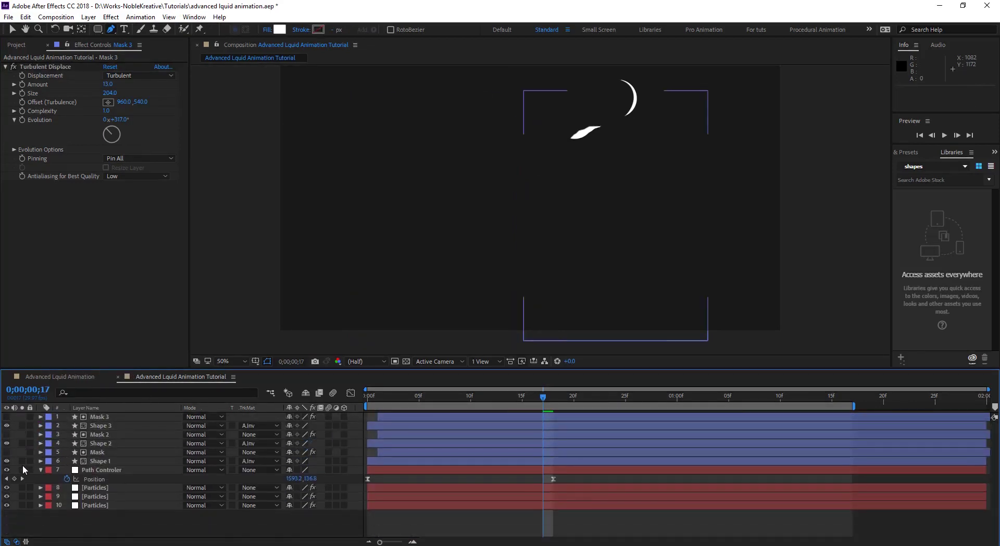
key(space)
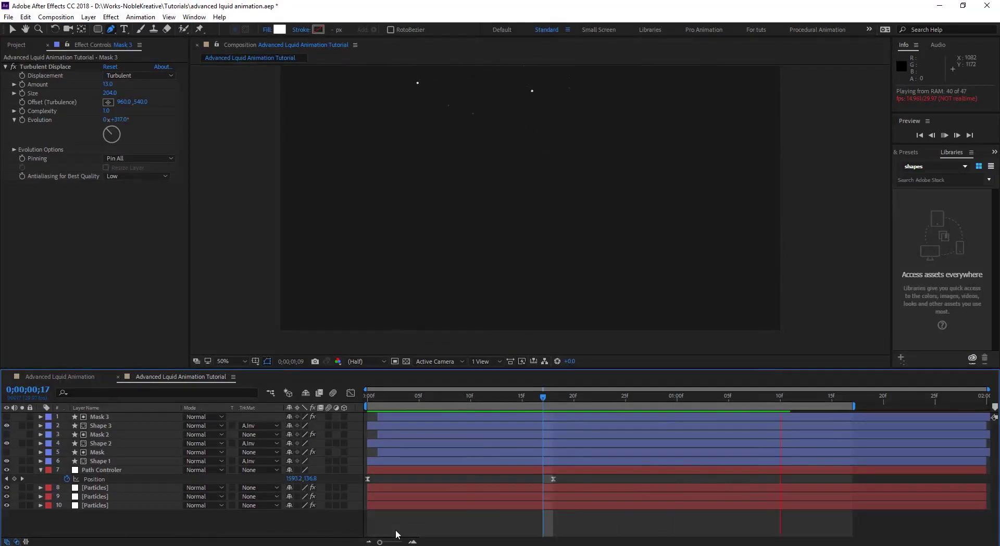
key(space)
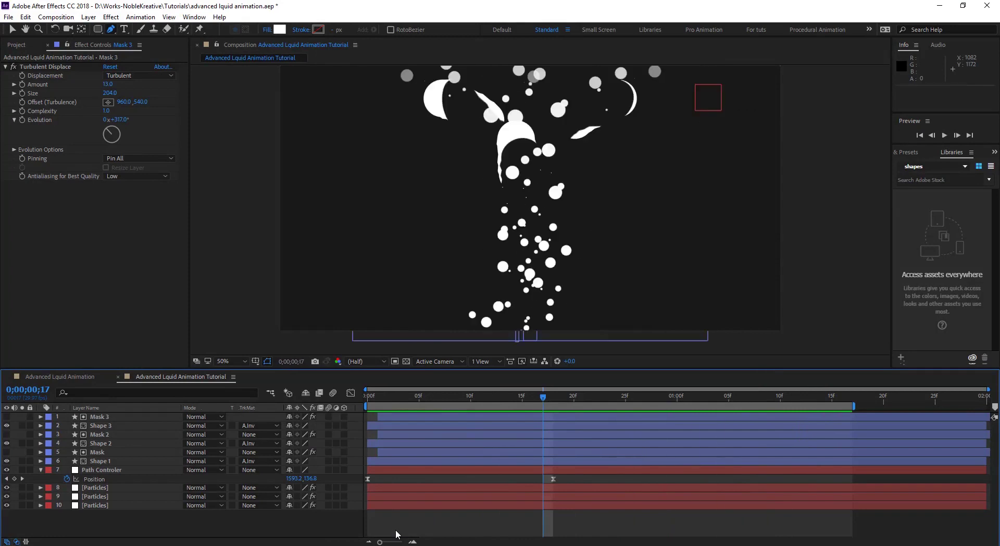
- Collapse the Path Controler layer and add an adjustment layer named Fx above all layers
click(41, 470)
right_click(134, 526)
mouse_move(172, 407)
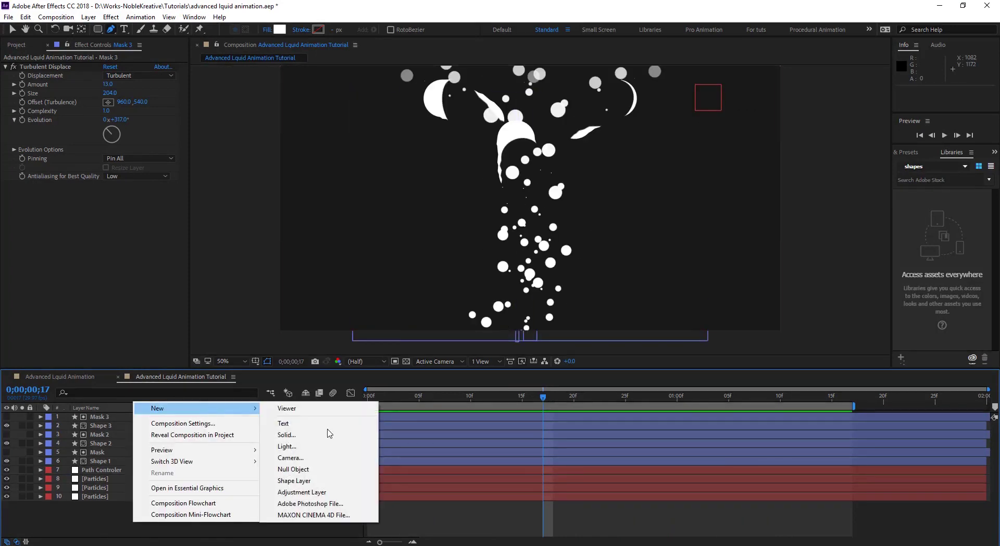
click(329, 494)
key(Return)
text(Fx)
key(Return)
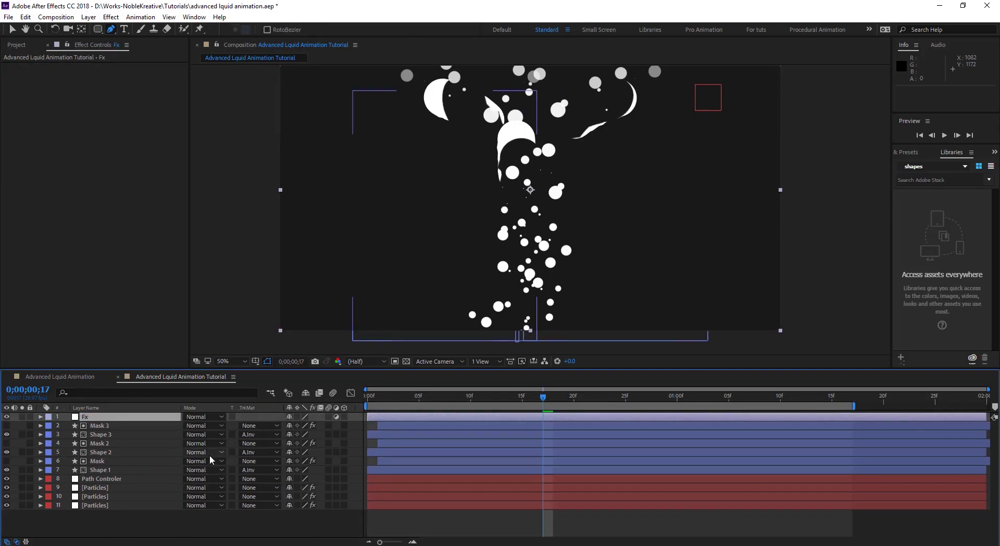
- Apply the Roughen Edges effect to the Fx adjustment layer
key(ctrl+space)
text(edg)
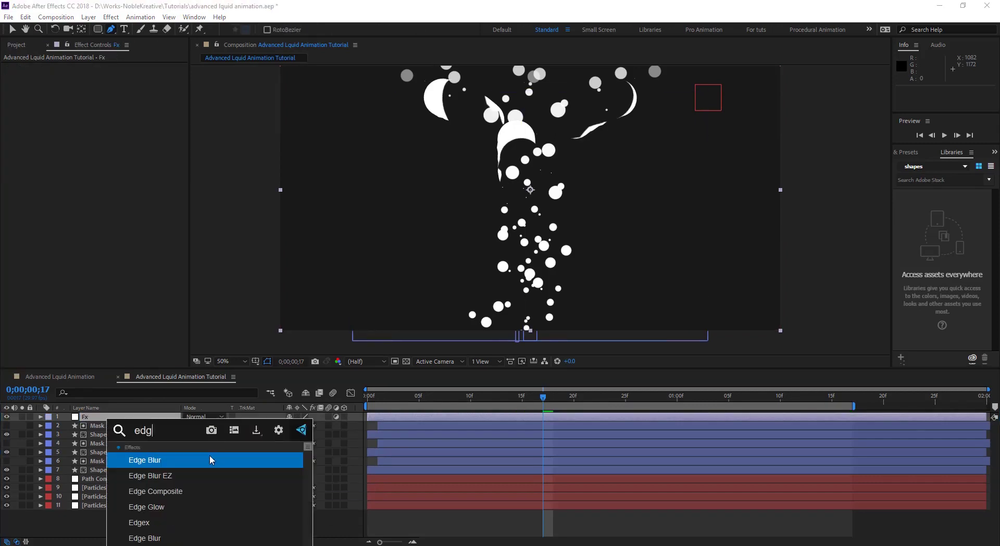
key(BackSpace)
key(BackSpace)
key(BackSpace)
text(rou)
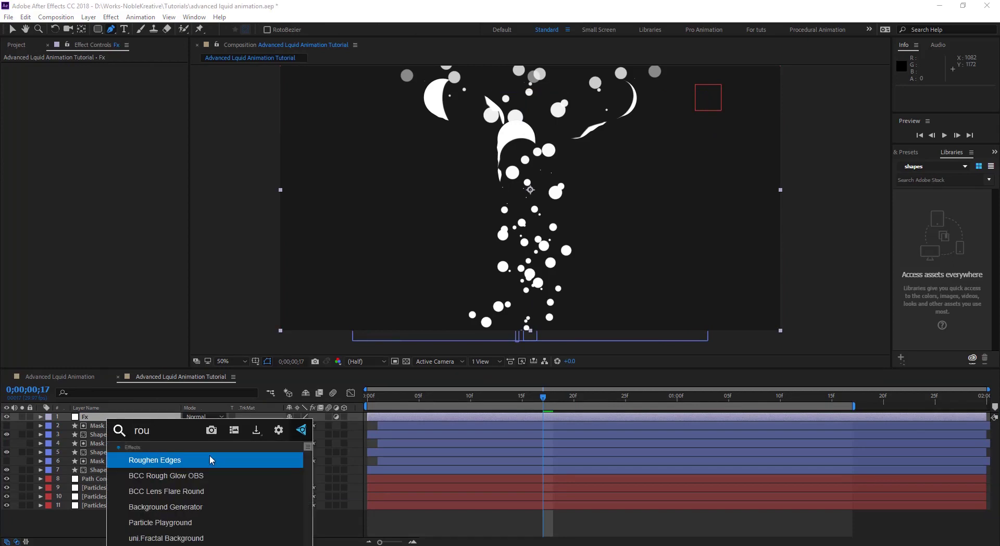
key(Return)
key(v)
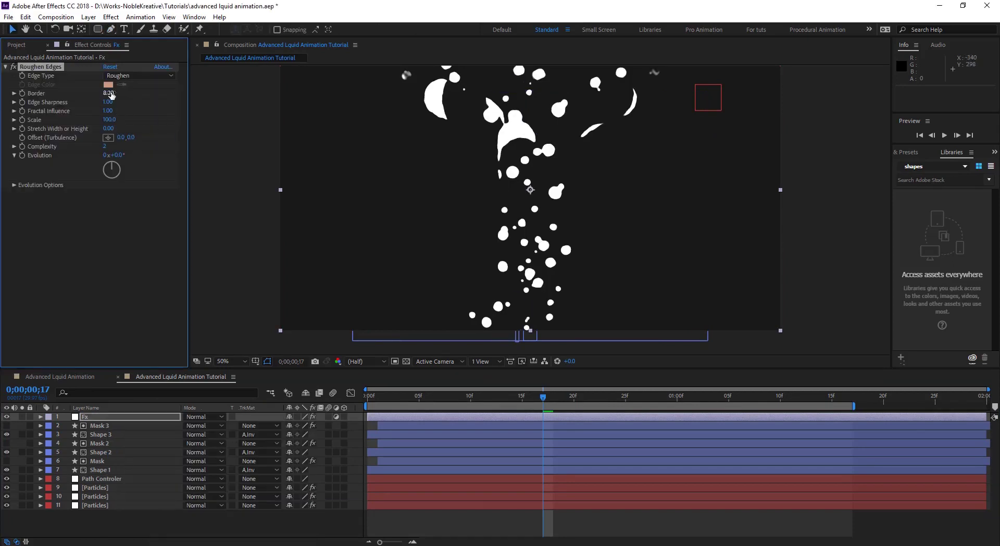
- Set the Roughen Edges Border to 30 and Scale to 201, checking the edges at different frames
click(108, 93)
key(Return)
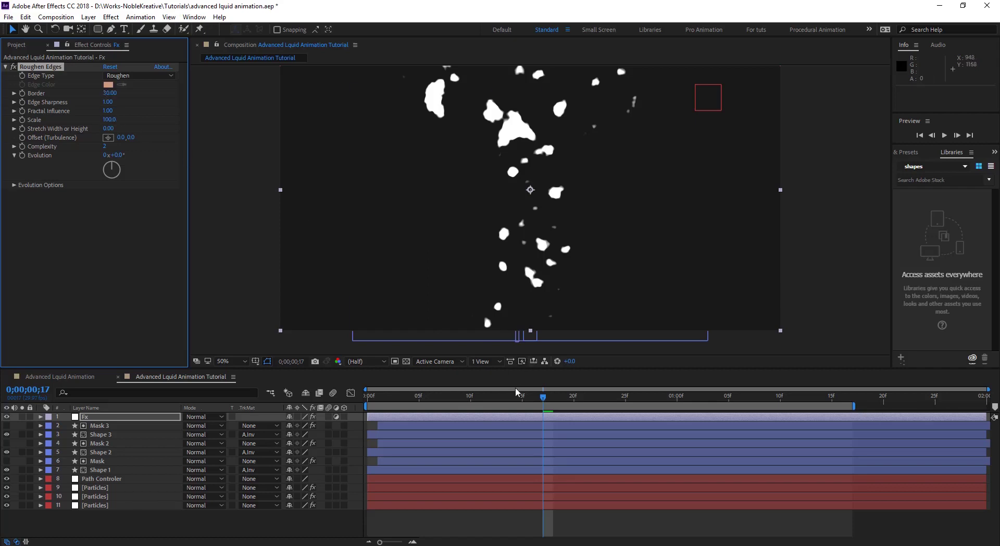
drag(542, 399, 615, 400)
drag(110, 120, 162, 116)
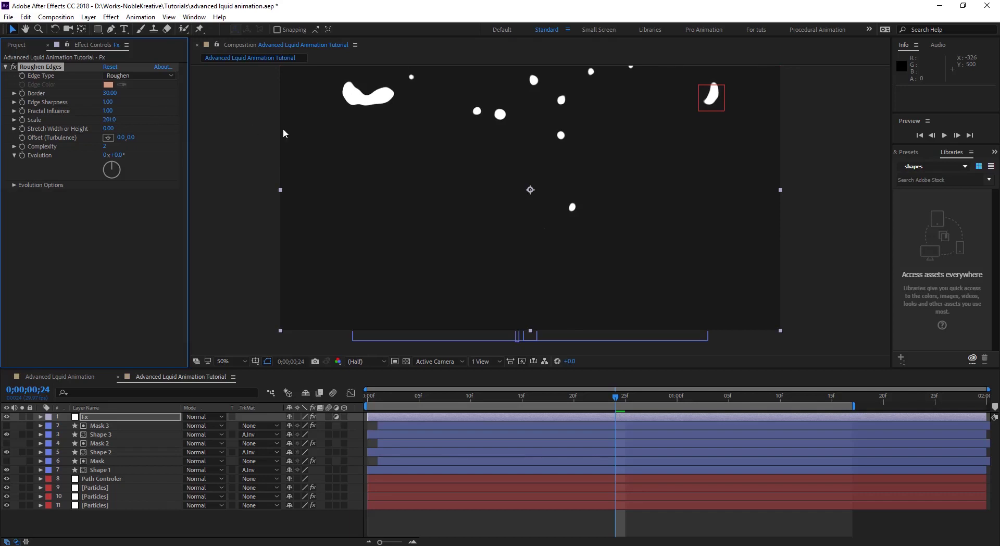
drag(616, 401, 512, 396)
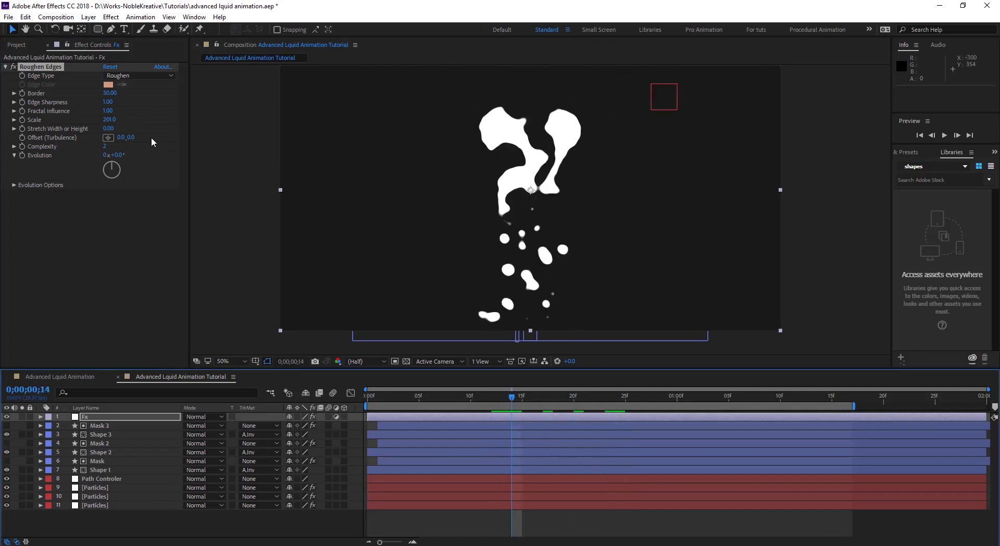
- Drive the Roughen Edges Evolution with the expression time*200
alt+click(22, 155)
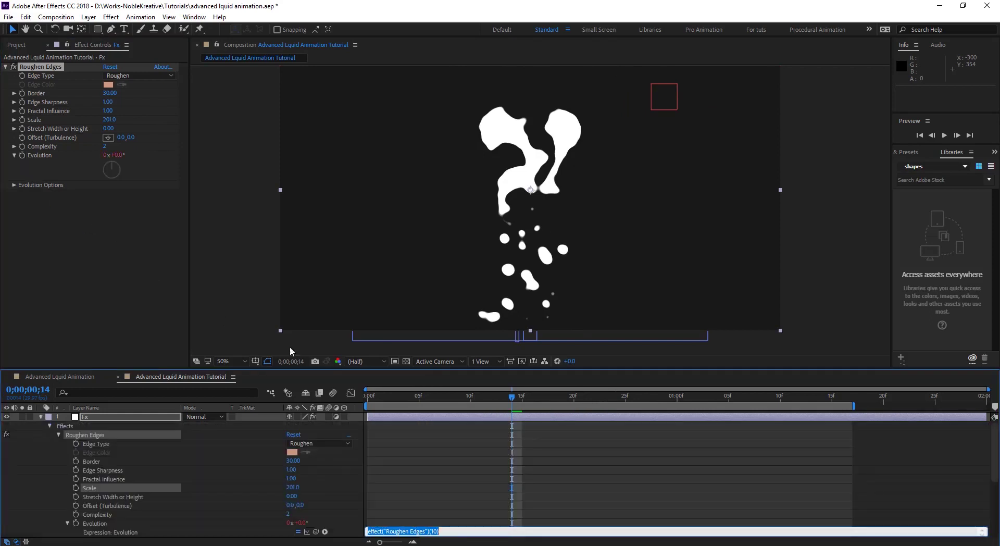
text(time)
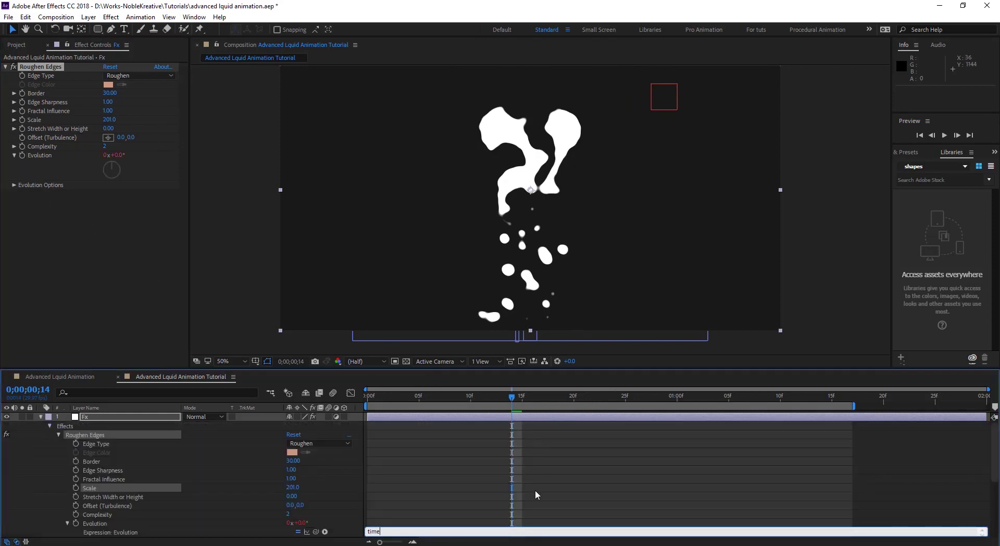
text(*200)
click(611, 518)
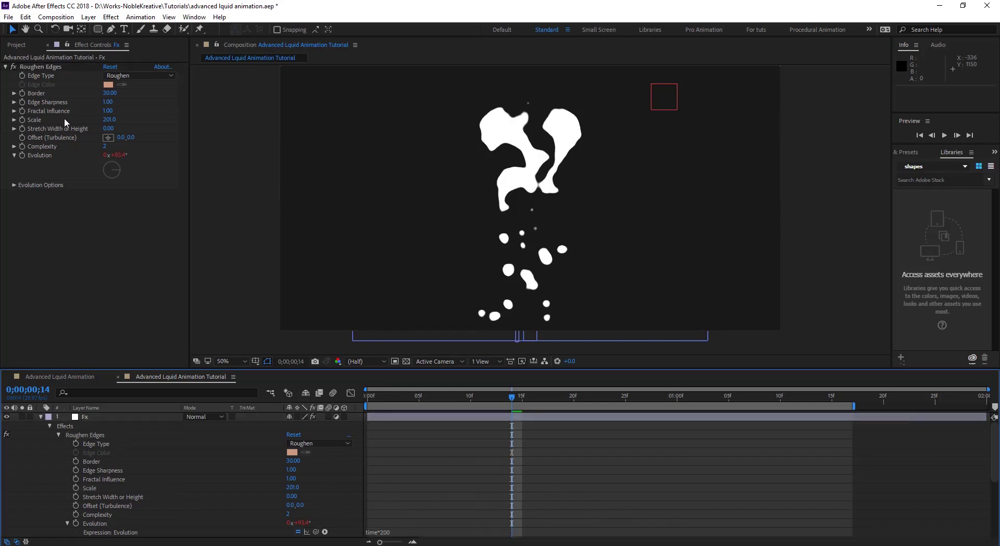
- Set the Roughen Edges Stretch Width or Height to 15.60 and preview the animation
drag(104, 129, 152, 124)
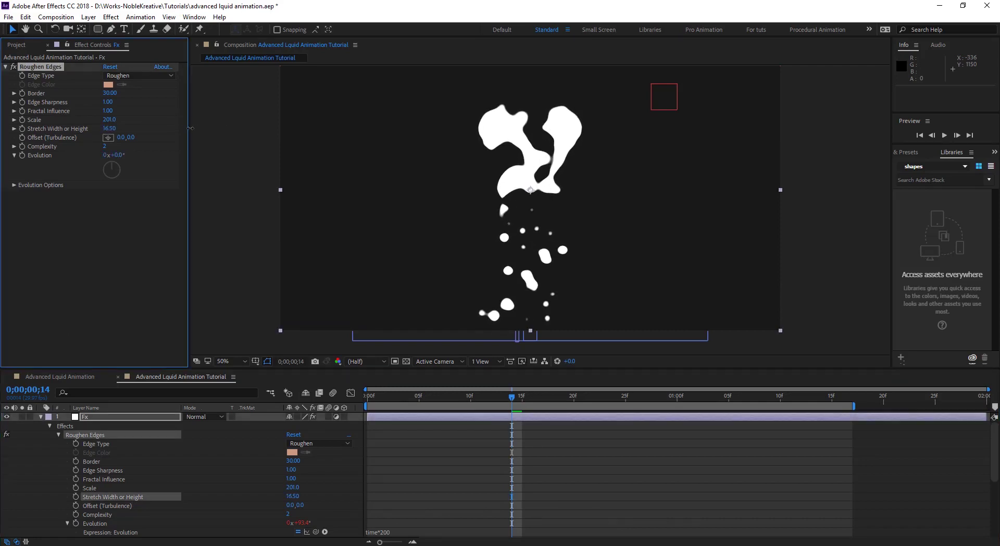
key(space)
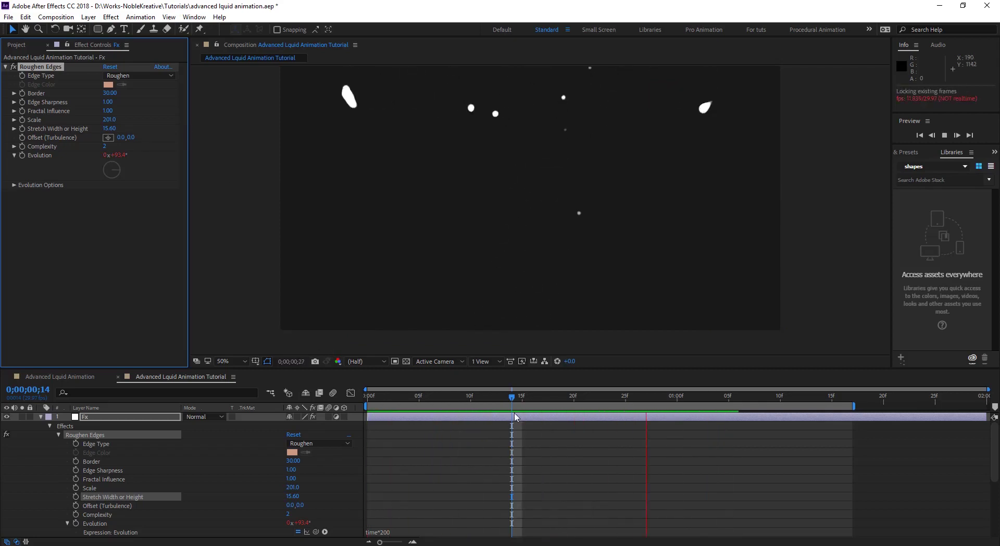
click(603, 397)
- Add Turbulent Displace to the Fx layer with Amount 10 and Size 50
key(ctrl+space)
text(tur)
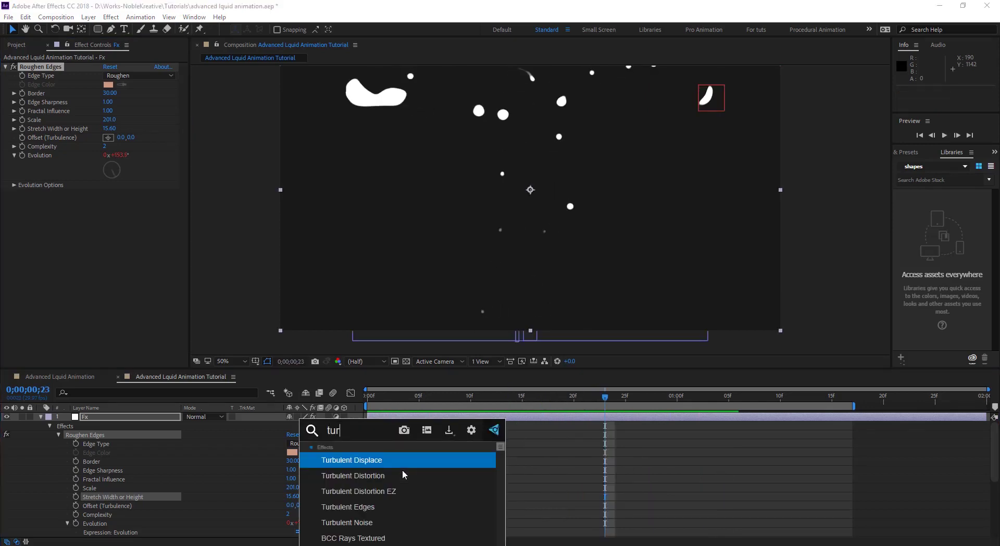
key(Return)
drag(109, 215, 121, 211)
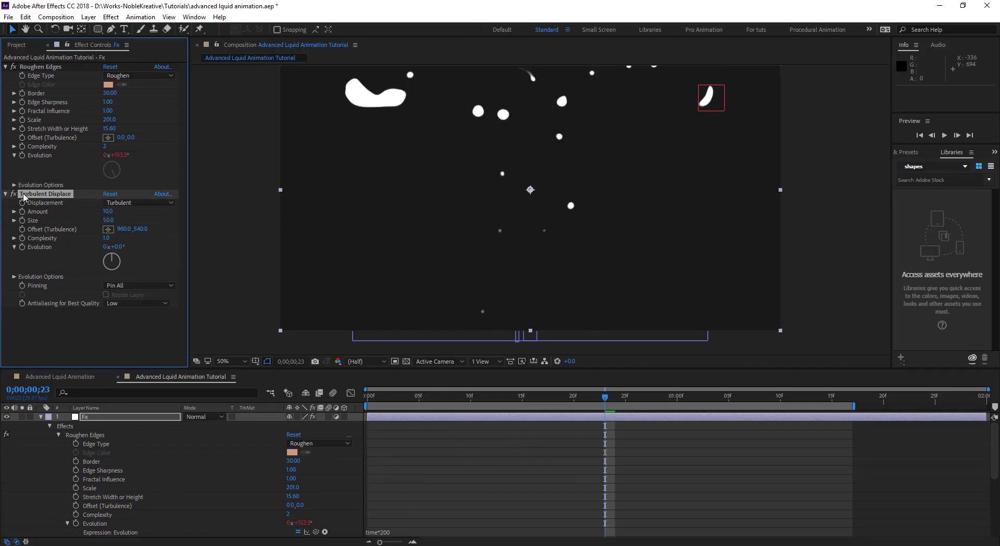
- Drive the Fx layer's Turbulent Displace Evolution with the expression time*400 and preview the animation
alt+click(23, 250)
text(time*400)
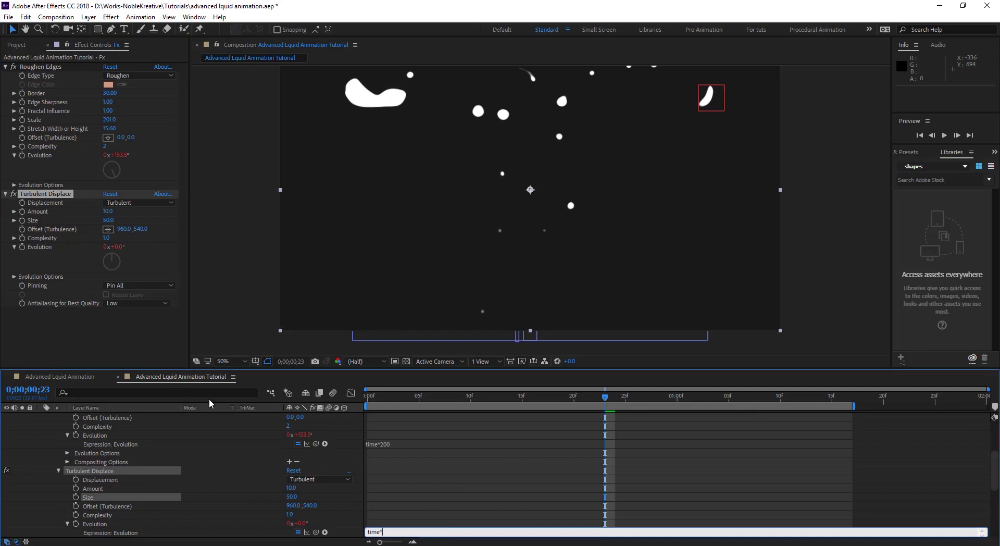
click(458, 459)
key(space)
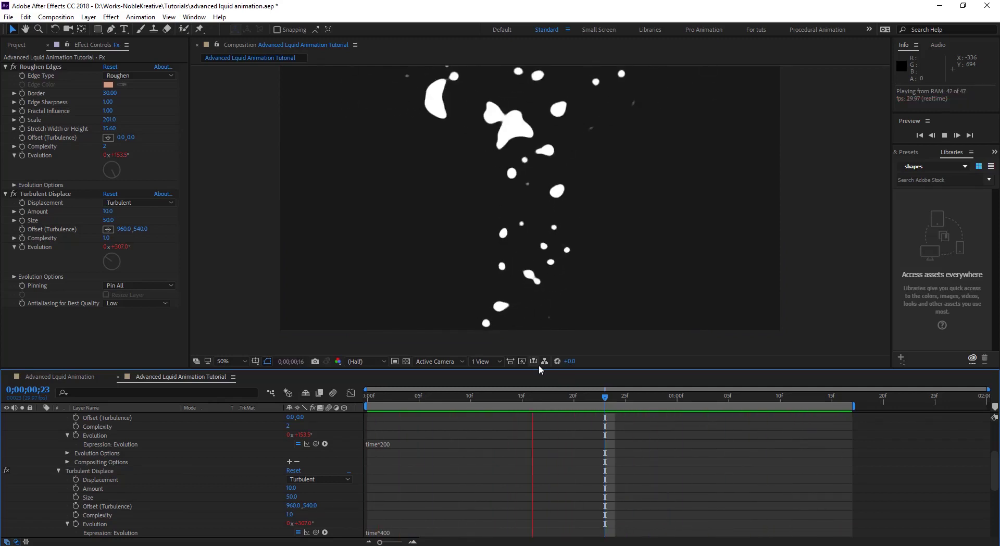
key(space)
- Go to frame 0;00;00;24 and collapse the Fx layer's properties
click(621, 399)
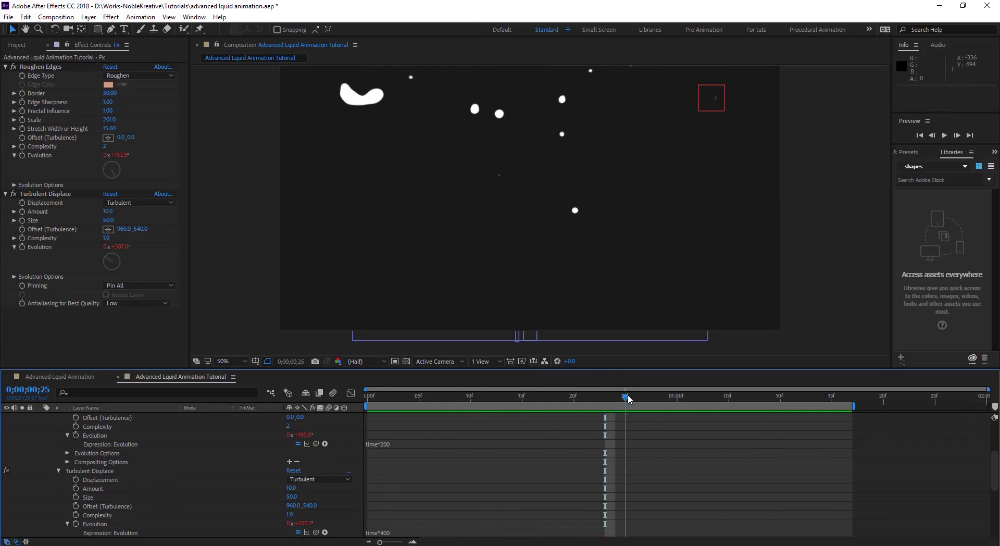
key(Page_Up)
scroll(109, 462, up, 1)
scroll(110, 462, up, 2)
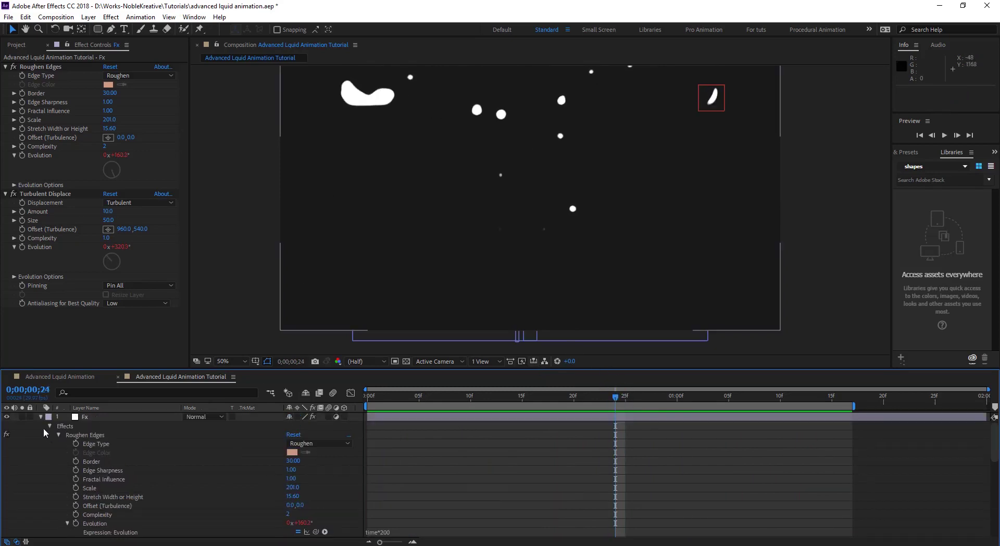
click(40, 417)
- Set Mask 3's Turbulent Displace Evolution to 1x+4°, judging the shape at frame 0;00;00;20
click(99, 425)
click(101, 434)
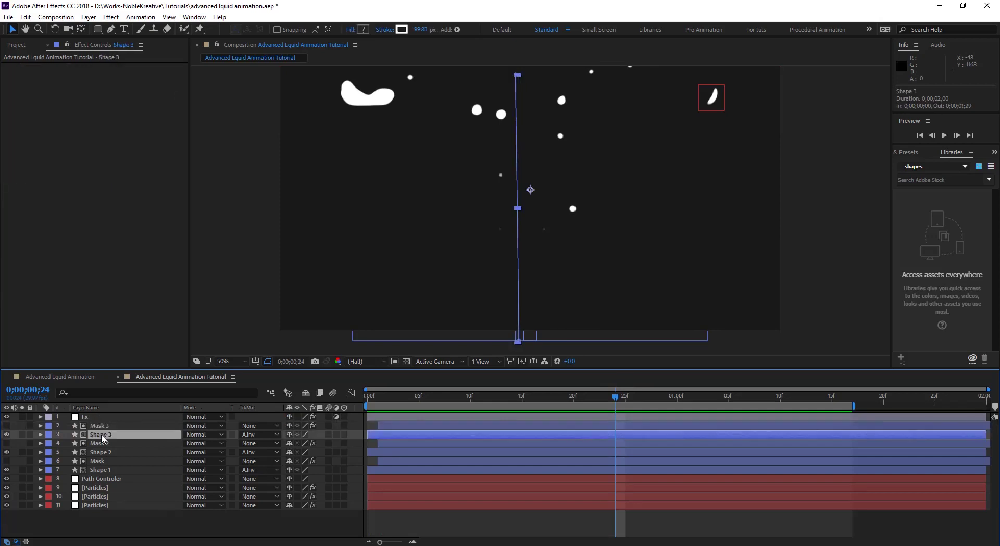
click(105, 426)
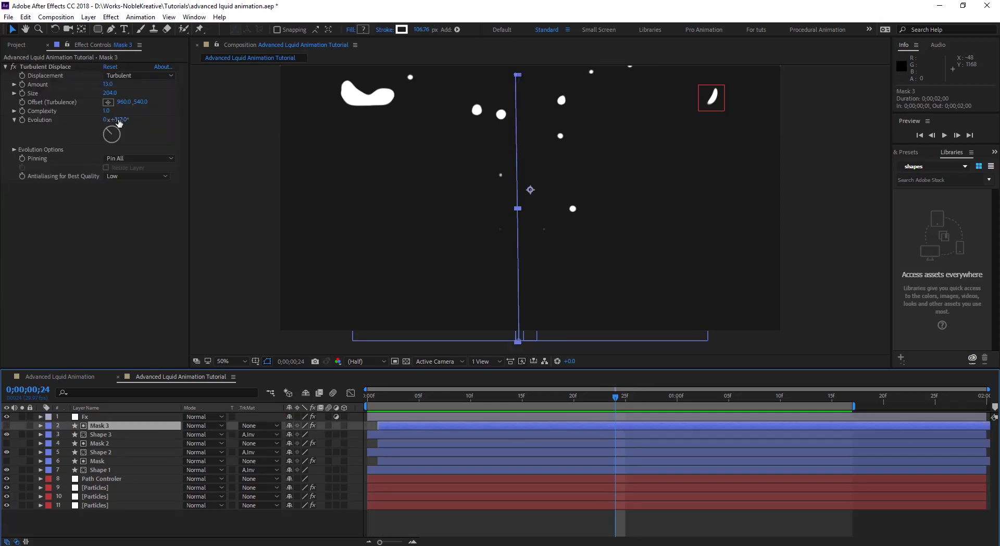
drag(119, 123, 138, 119)
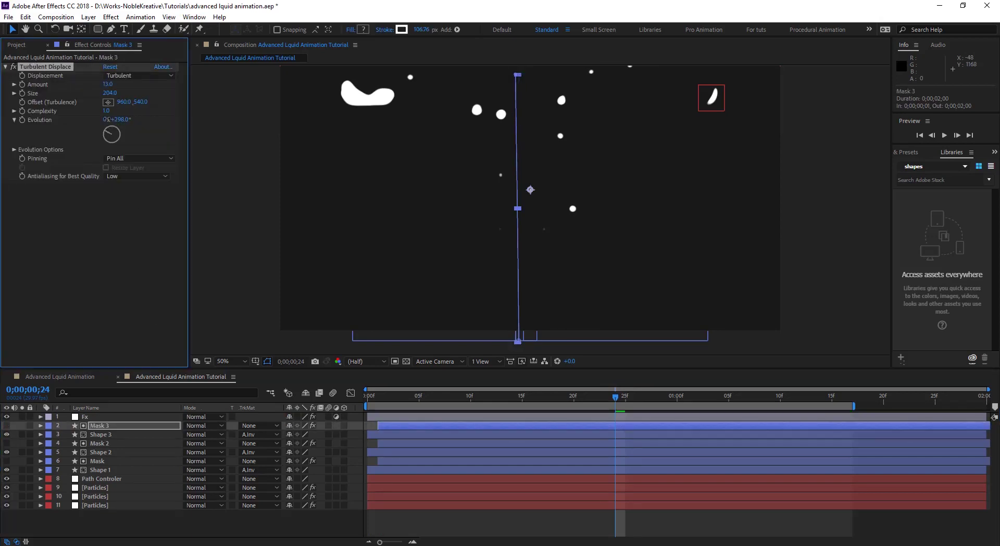
drag(441, 396, 574, 396)
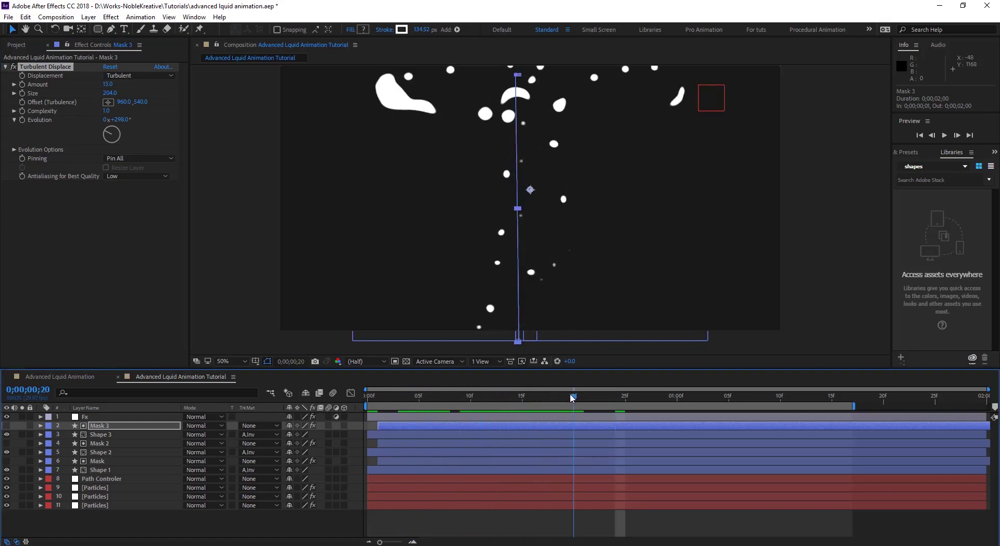
drag(116, 120, 130, 121)
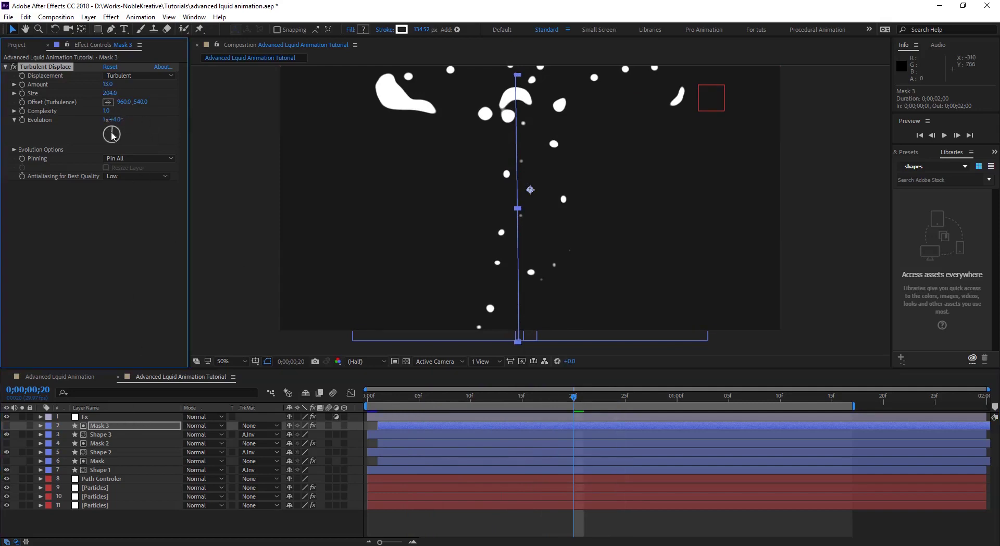
- Set Mask 2's Turbulent Displace to Amount -27 and Size 202, and review the upper Particles layer's settings
click(111, 444)
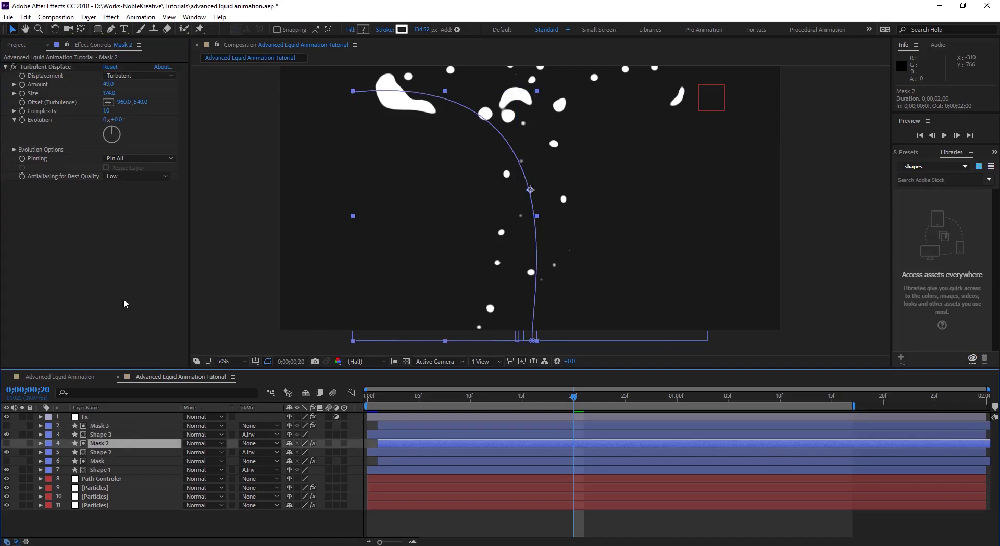
drag(114, 93, 82, 83)
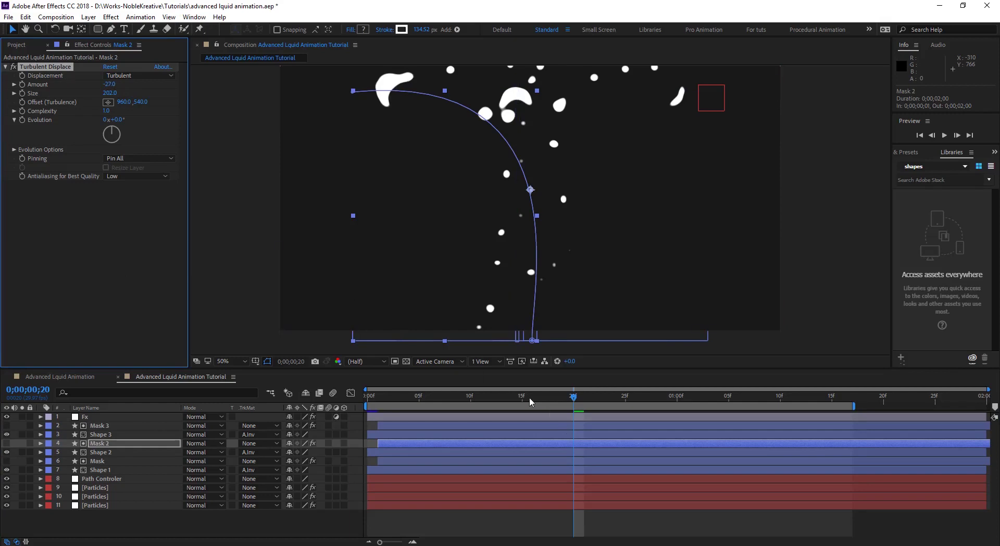
click(104, 487)
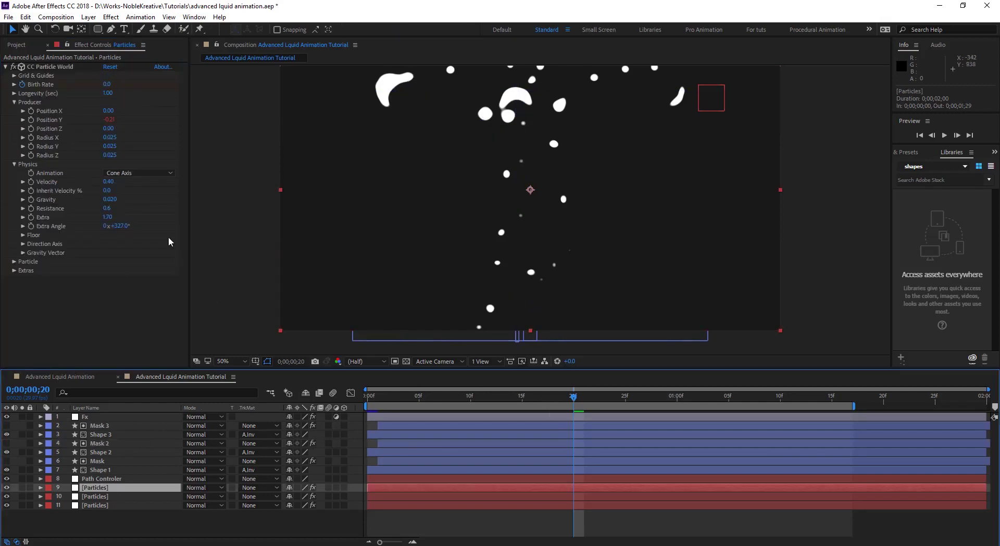
mouse_move(574, 398)
mouse_down()
mouse_move(396, 396)
mouse_move(659, 398)
mouse_move(552, 394)
mouse_move(566, 399)
mouse_up()
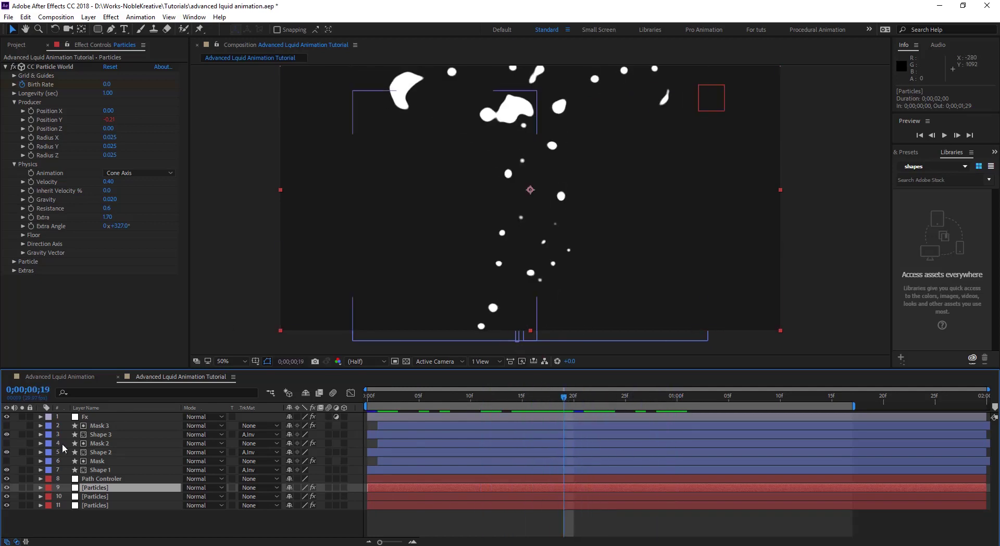
click(104, 479)
drag(712, 106, 591, 155)
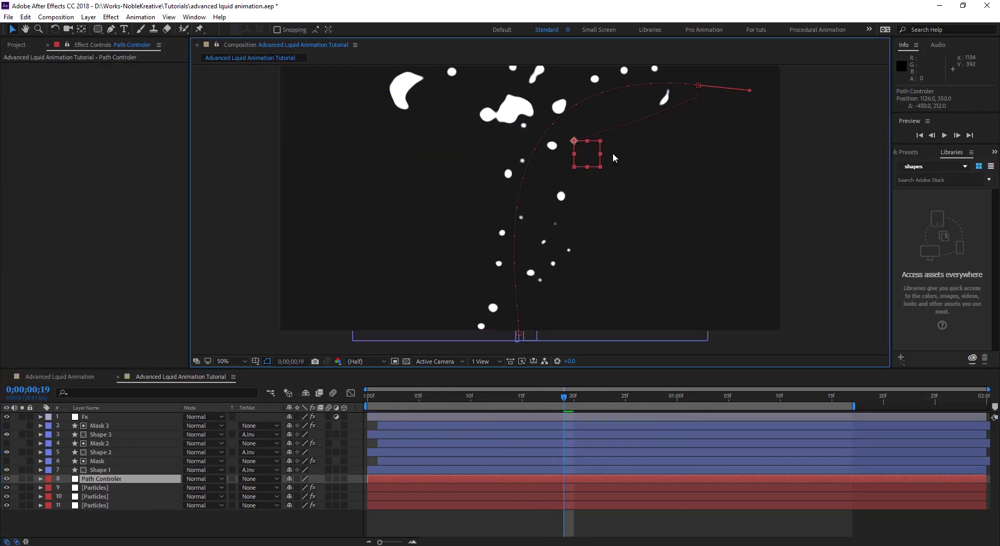
key(ctrl+z)
drag(564, 397, 496, 395)
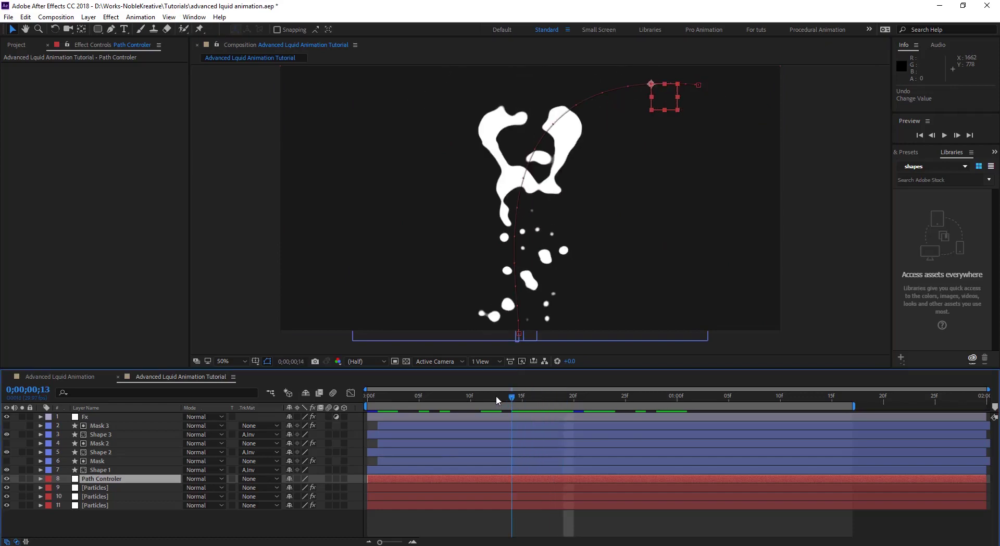
drag(615, 111, 620, 190)
drag(610, 223, 547, 180)
key(ctrl+z)
key(ctrl+z)
key(ctrl+z)
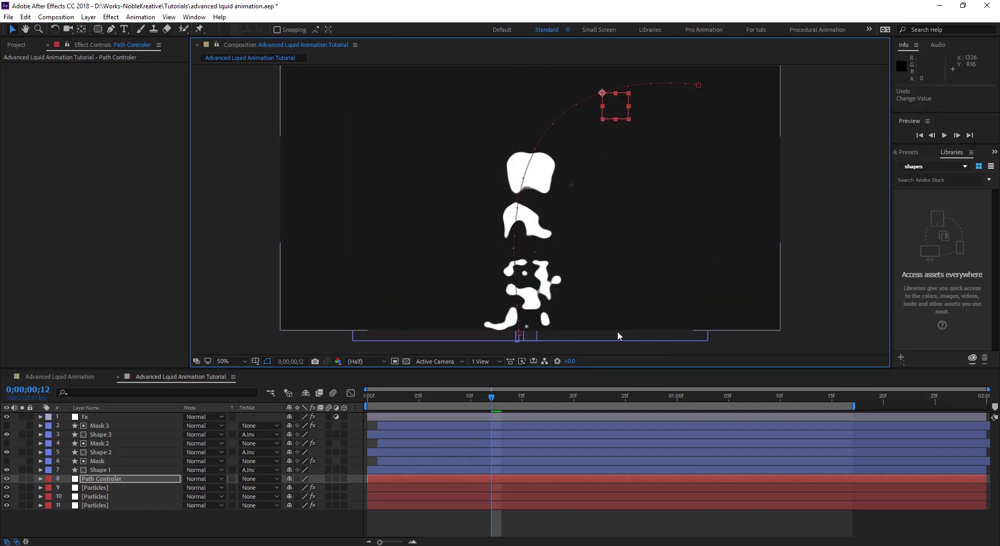
- Preview the liquid animation from the first frame
drag(491, 404, 368, 404)
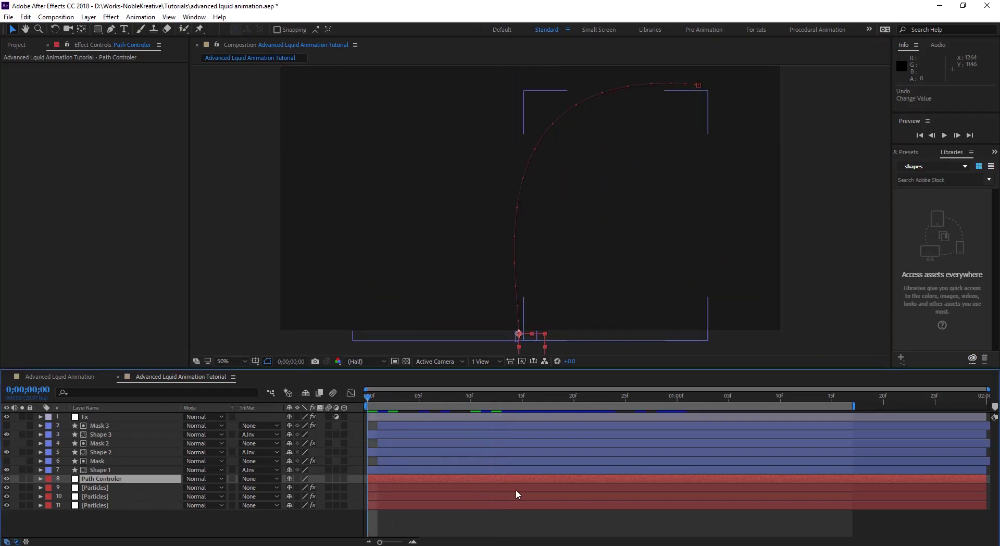
key(space)
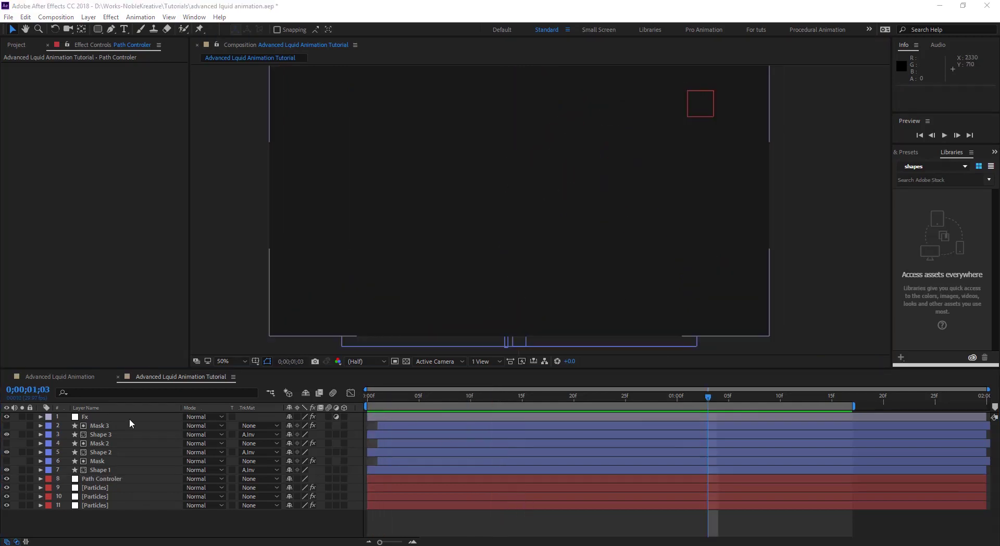
- Add a Bevel Alpha effect to the Fx layer, with the playhead at frame 0;00;00;06
click(129, 419)
mouse_move(436, 395)
mouse_down()
mouse_move(399, 390)
mouse_move(430, 395)
mouse_up()
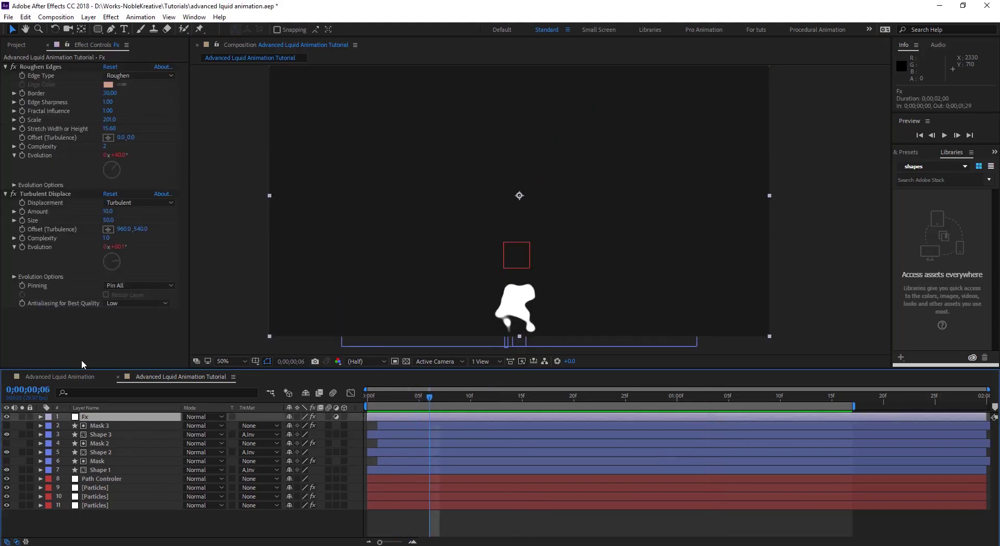
key(ctrl+space)
text(be)
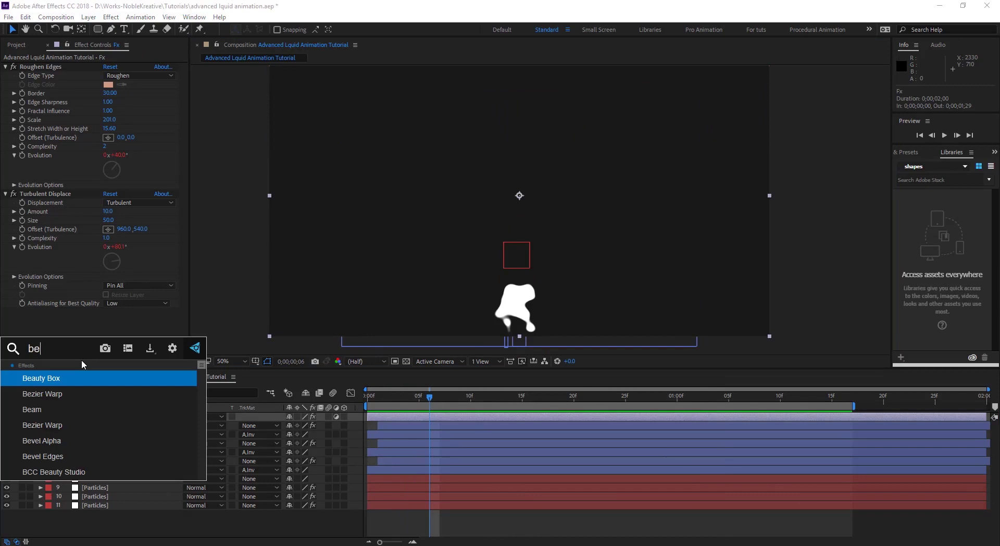
text(v)
key(Return)
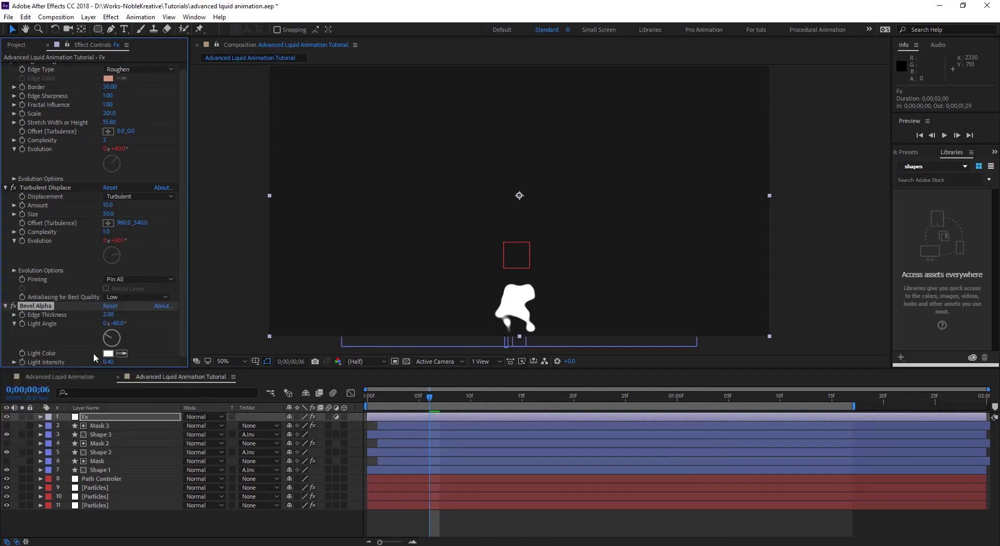
- Move Bevel Alpha ahead of Turbulent Displace on the Fx layer and compare the shapes with and without it at frame 0;00;00;15
drag(491, 395, 522, 396)
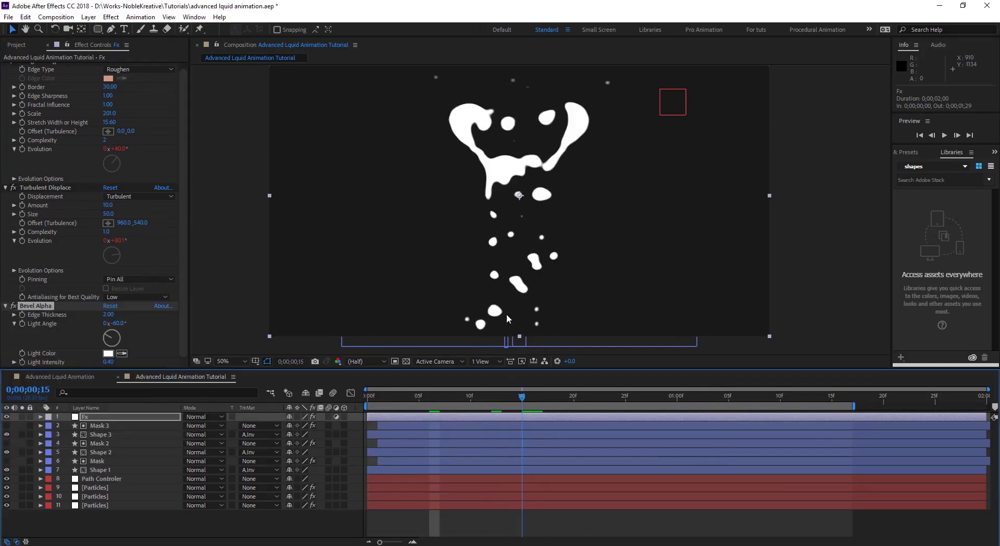
scroll(484, 145, up, 2)
drag(485, 145, 497, 246)
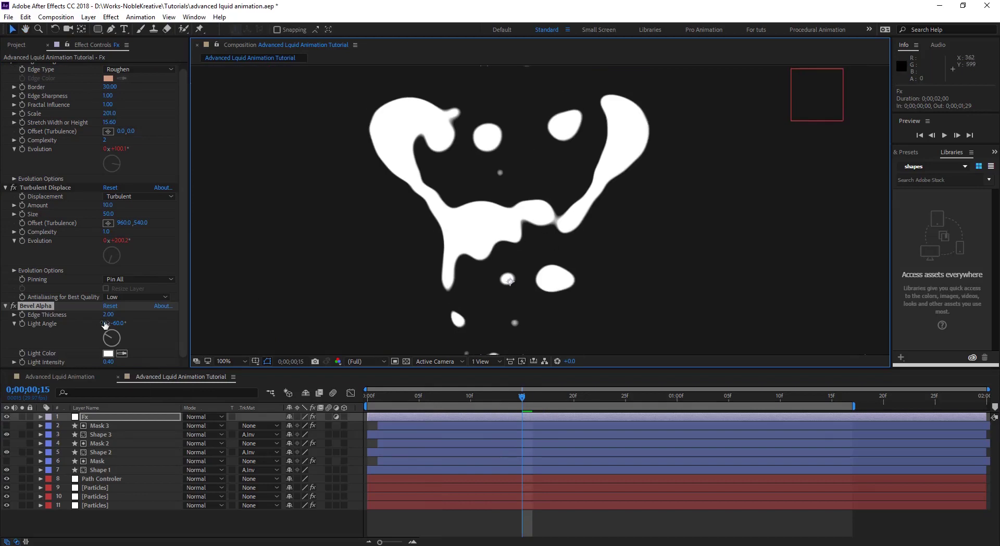
drag(34, 287, 36, 187)
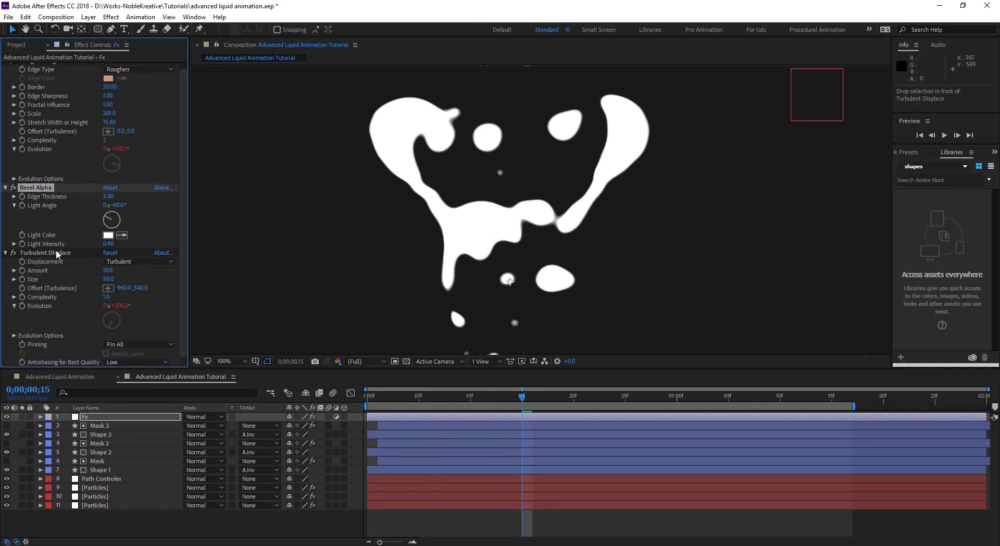
key(space)
scroll(435, 154, up, 3)
click(14, 191)
click(13, 188)
click(13, 188)
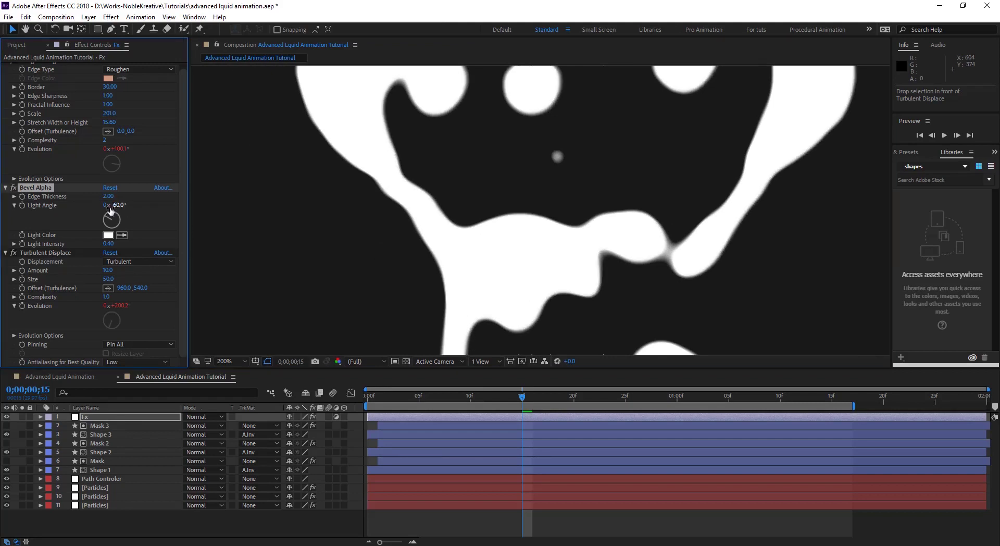
- Set Bevel Alpha's Edge Thickness to 9.40, Light Intensity to 0.37 and Light Angle to 35°
drag(112, 199, 186, 196)
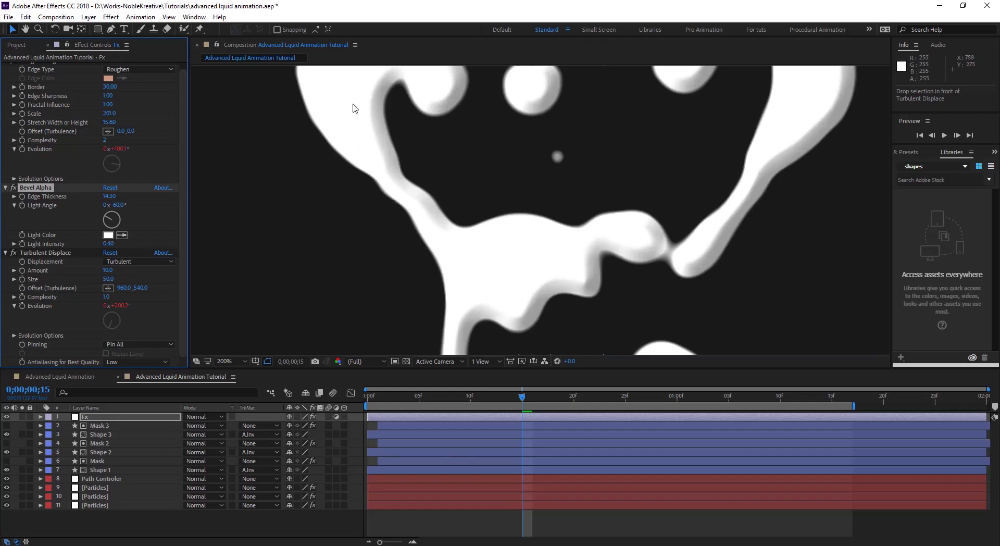
drag(353, 108, 346, 196)
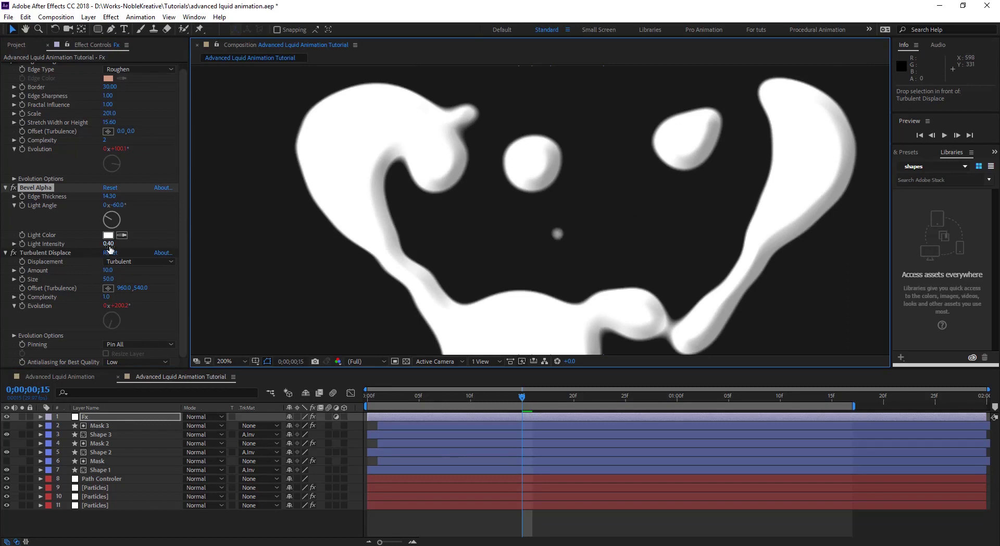
mouse_move(115, 245)
mouse_down()
mouse_move(156, 245)
mouse_move(115, 234)
mouse_move(141, 214)
mouse_move(171, 228)
mouse_up()
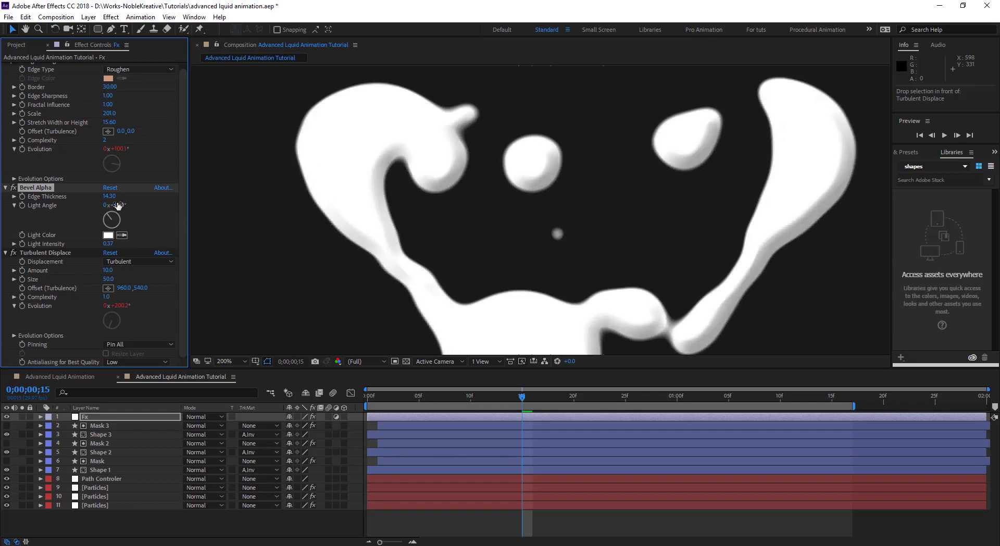
drag(106, 196, 85, 196)
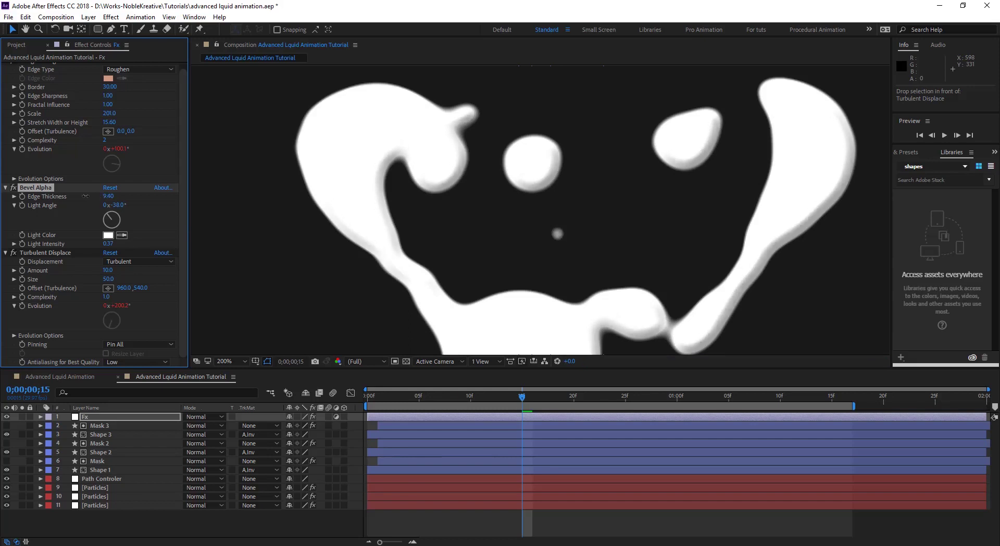
scroll(481, 209, down, 2)
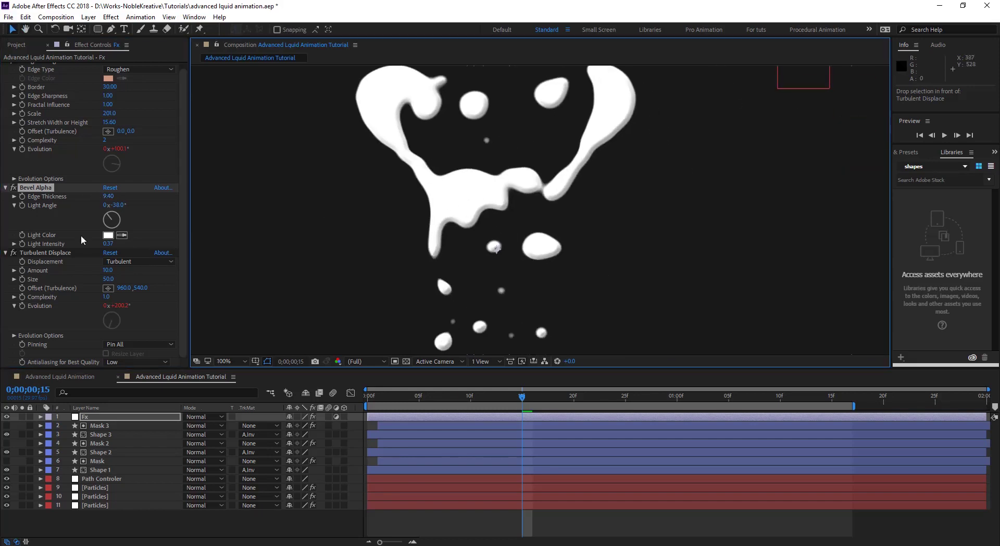
drag(118, 205, 159, 208)
- Preview the beveled animation with the composition view magnification set to Fit
key(space)
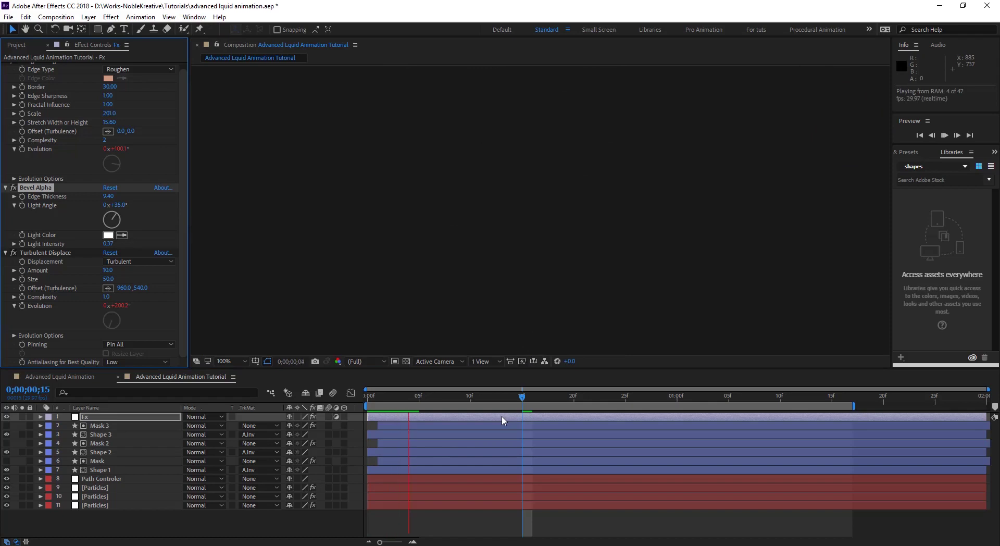
click(234, 360)
click(258, 187)
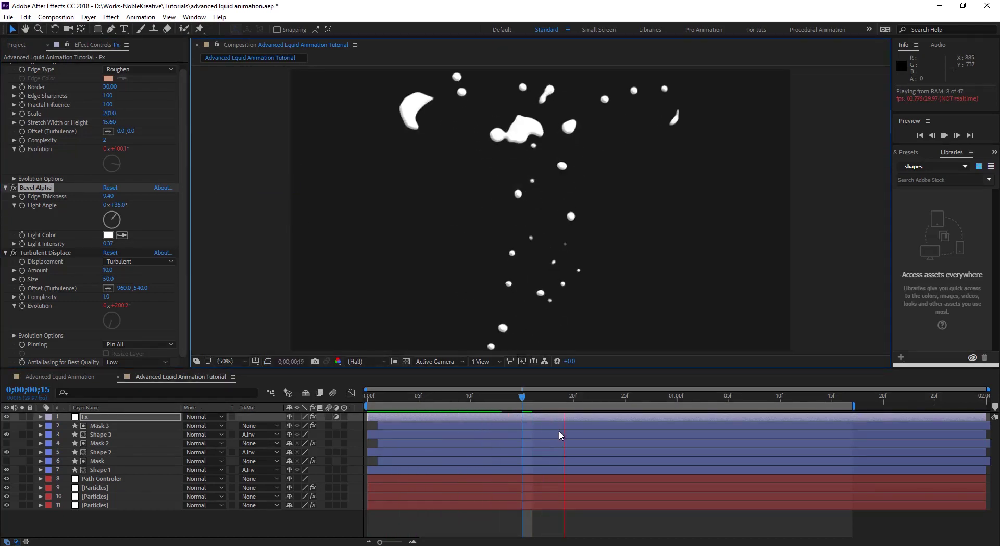